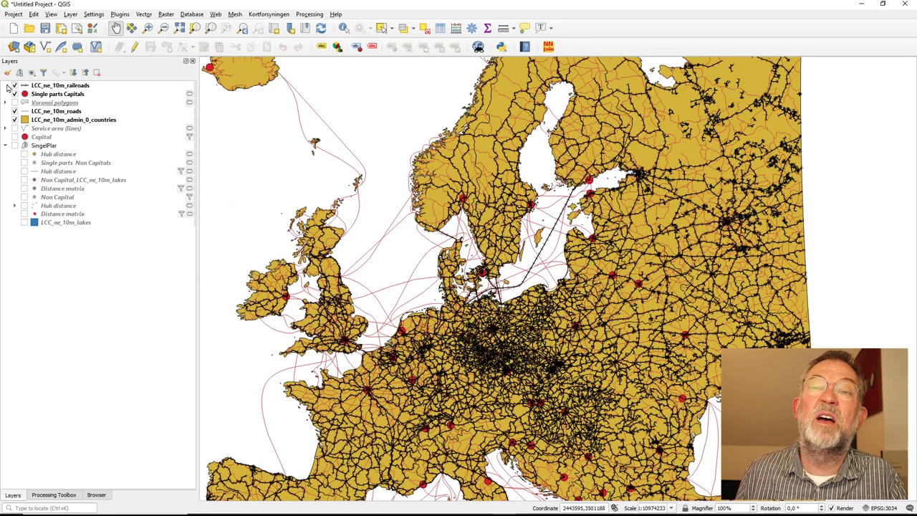
# Toggle the railroads layer off and back on, then frame the map on central Europe
pyautogui.click(15, 85)
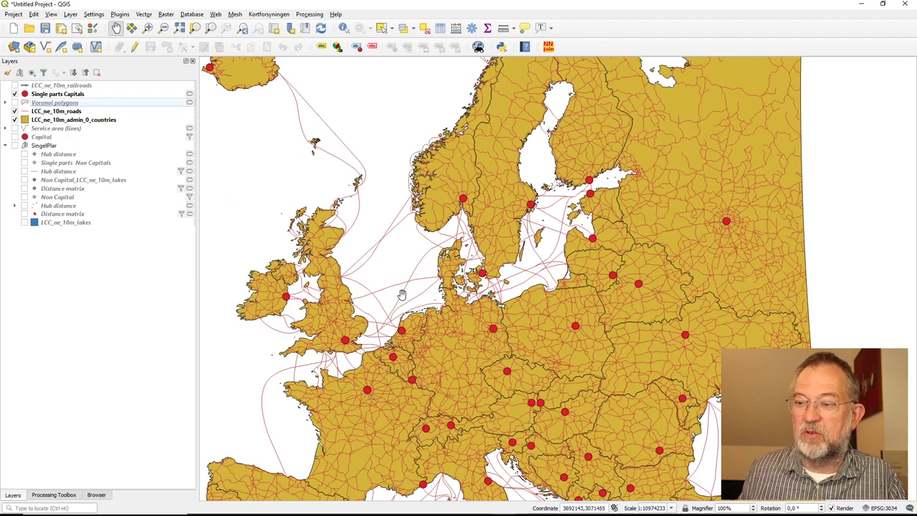
pyautogui.click(14, 85)
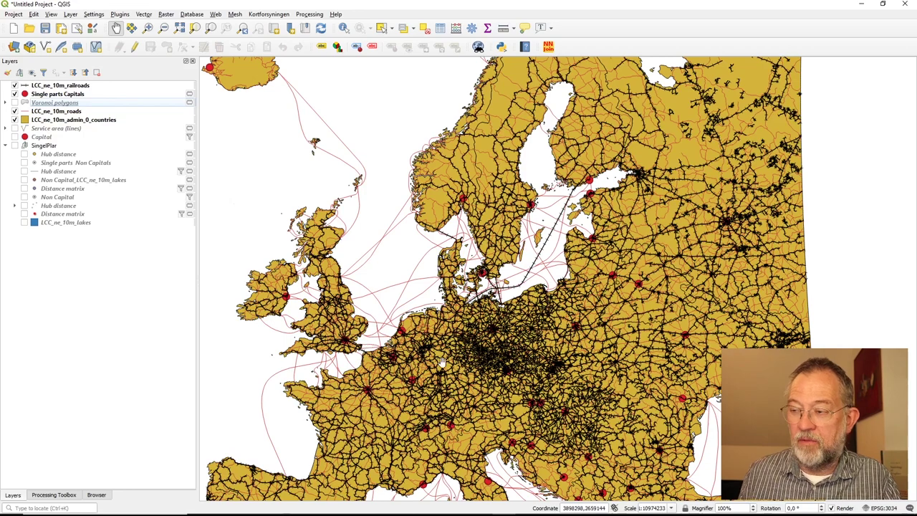
pyautogui.moveTo(494, 394); pyautogui.dragTo(445, 344)
pyautogui.scroll(1, 466, 342)
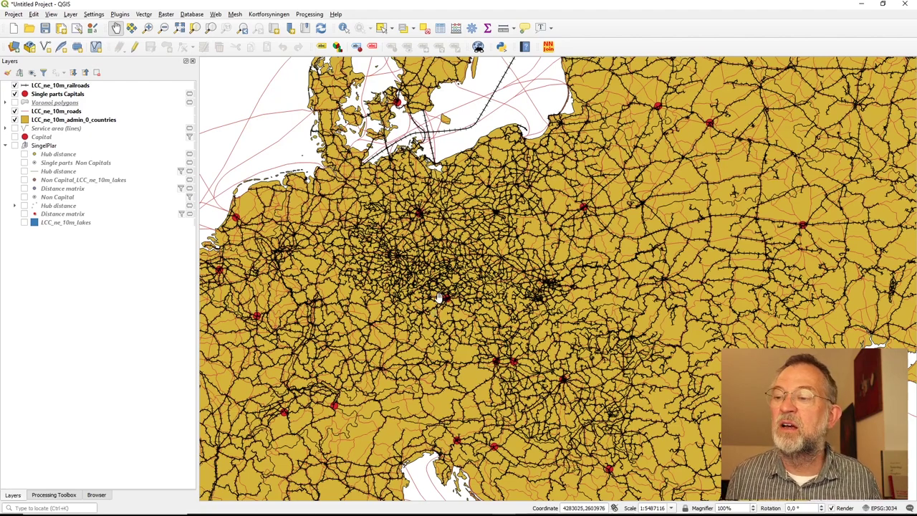
pyautogui.moveTo(439, 298); pyautogui.dragTo(447, 300)
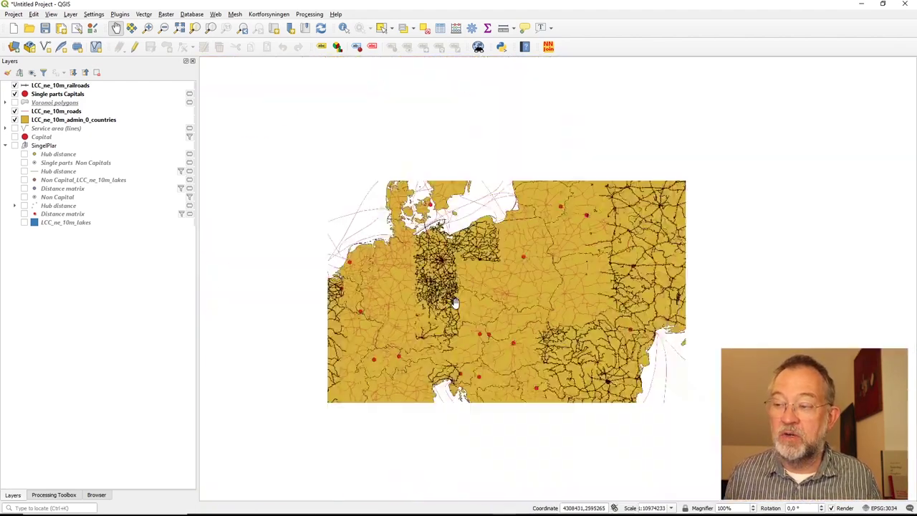
pyautogui.scroll(3, 452, 301)
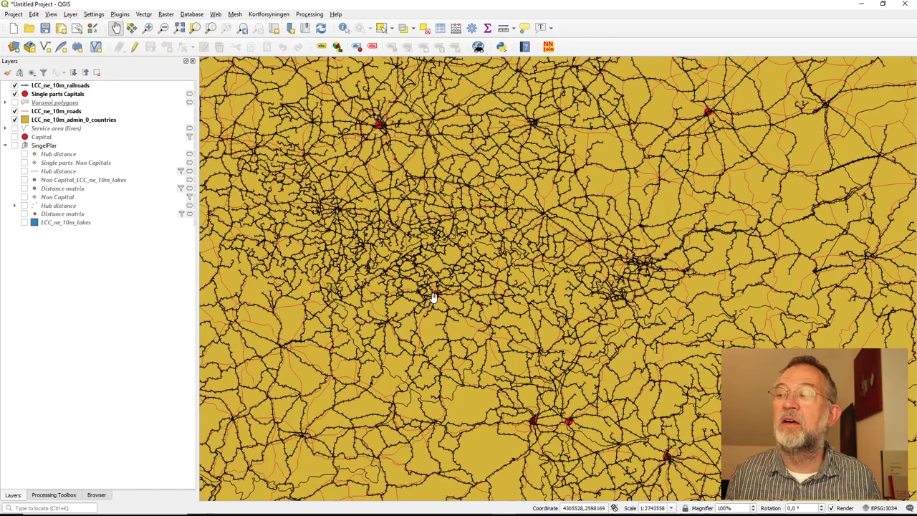
pyautogui.scroll(-4, 431, 295)
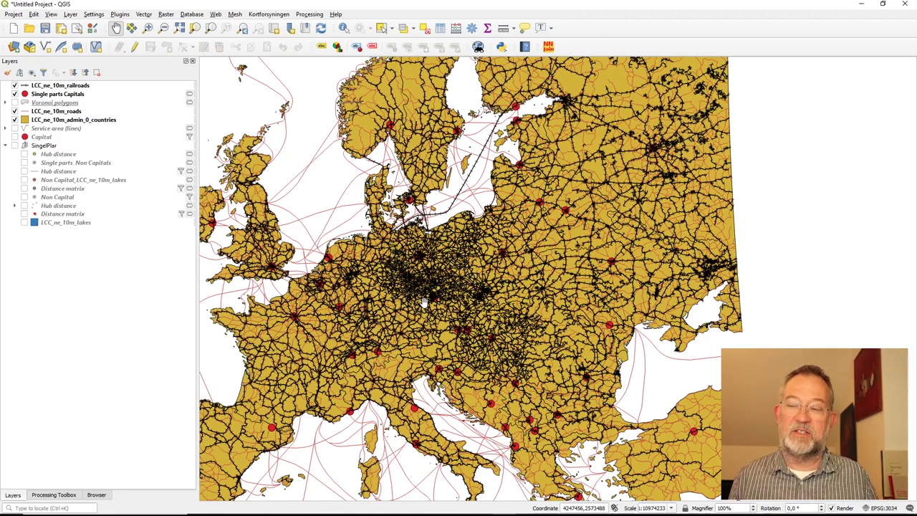
pyautogui.moveTo(423, 301); pyautogui.dragTo(475, 312)
pyautogui.scroll(-1, 476, 316)
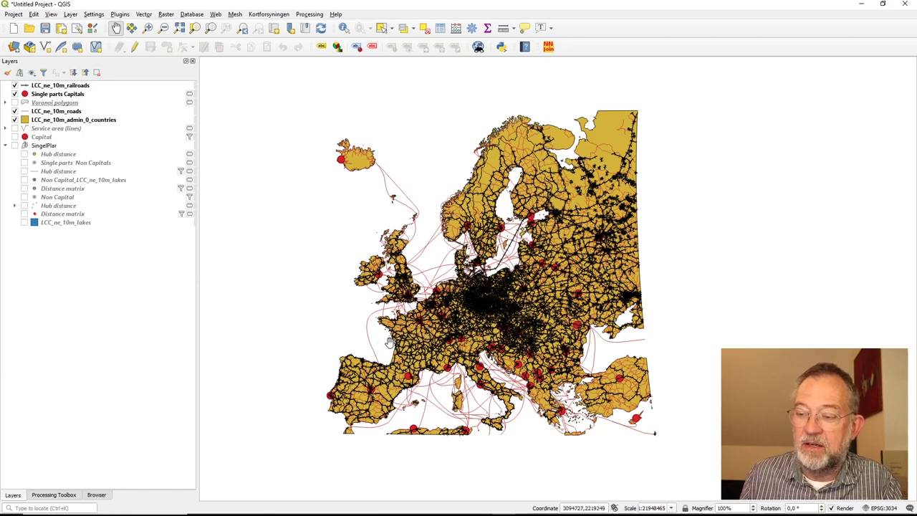
pyautogui.scroll(2, 412, 348)
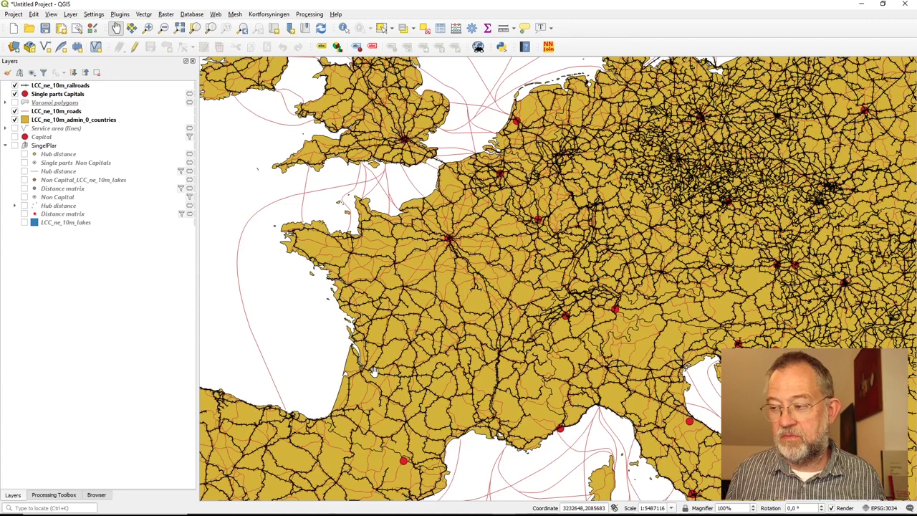
# Search the Processing Toolbox for 'rast' and open Rasterize (vector to raster)
pyautogui.scroll(-1, 373, 370)
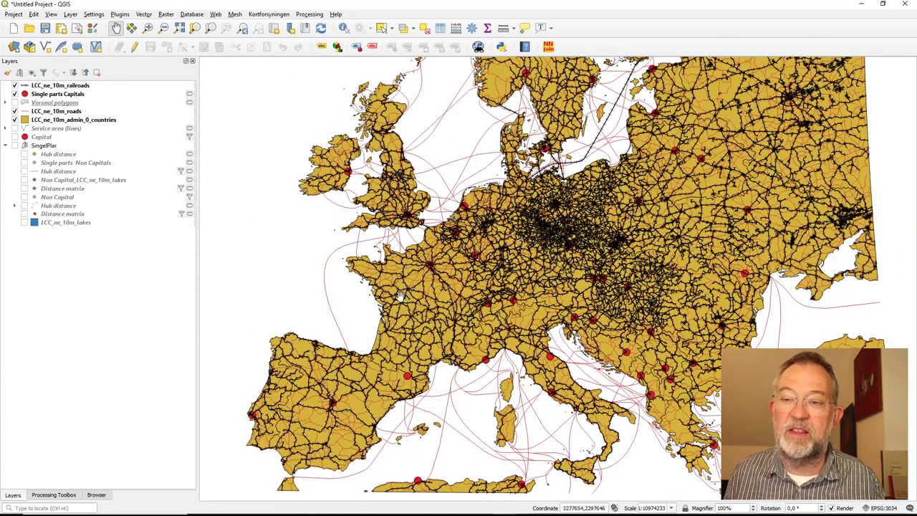
pyautogui.click(65, 494)
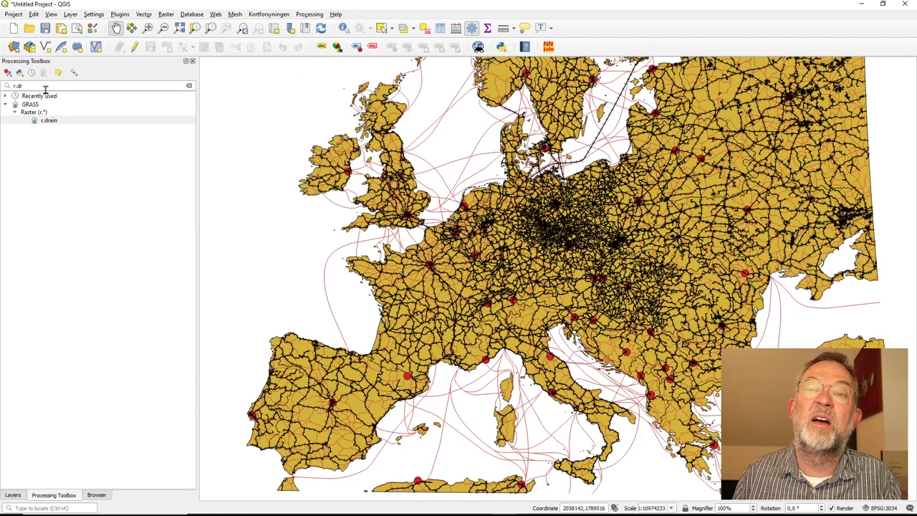
pyautogui.click(29, 86)
pyautogui.press('BackSpace')
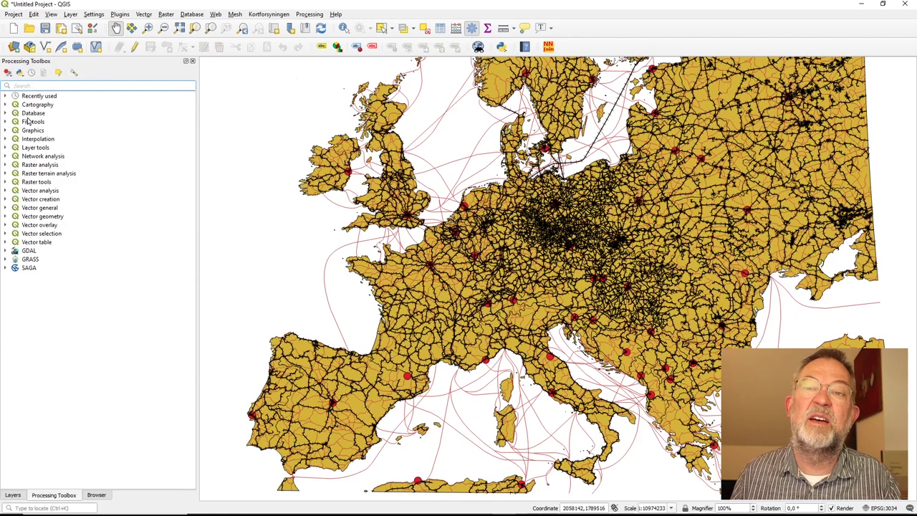
pyautogui.write('rast')
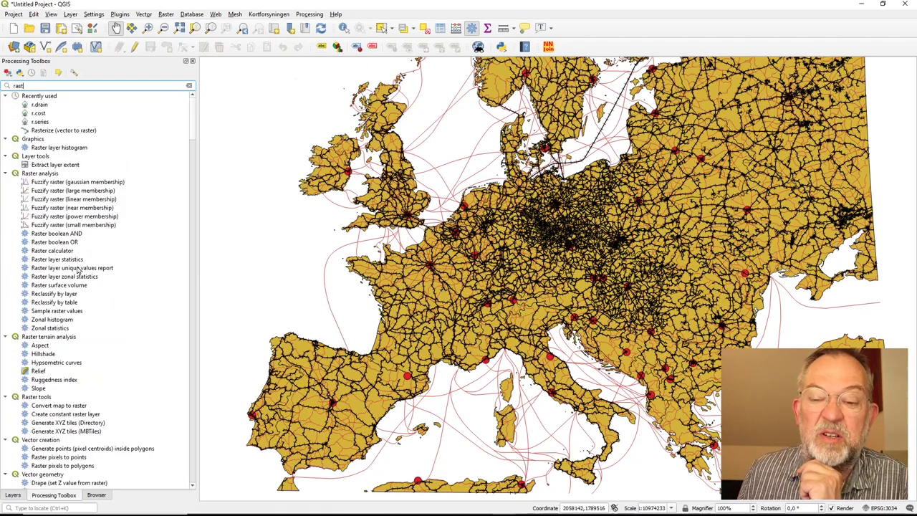
pyautogui.scroll(-9, 81, 276)
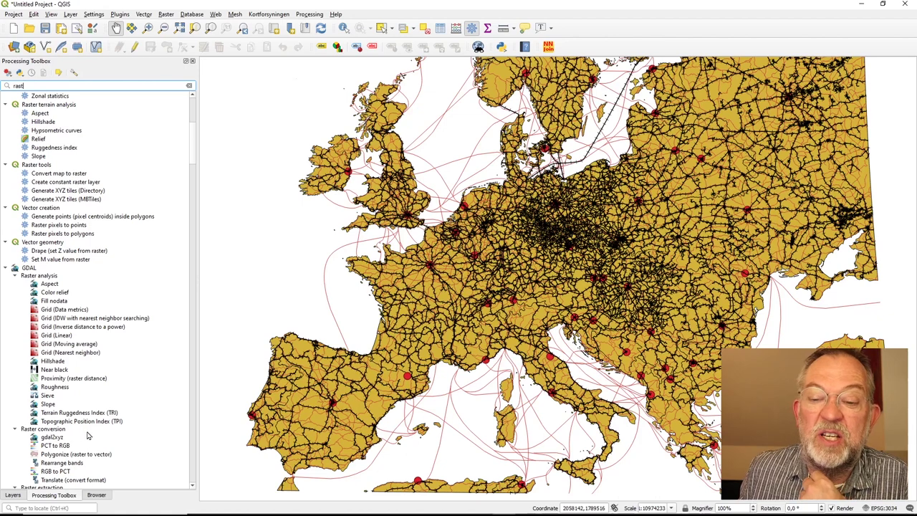
pyautogui.scroll(-9, 92, 434)
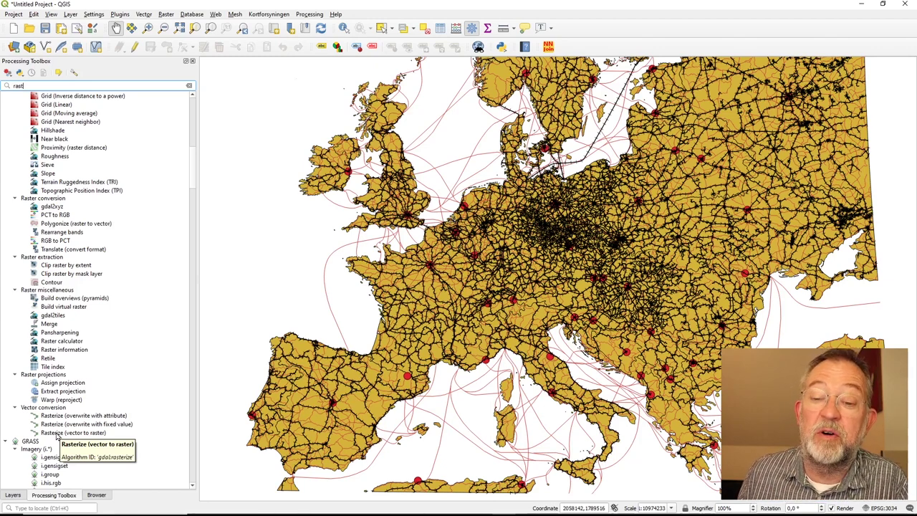
pyautogui.doubleClick(58, 432)
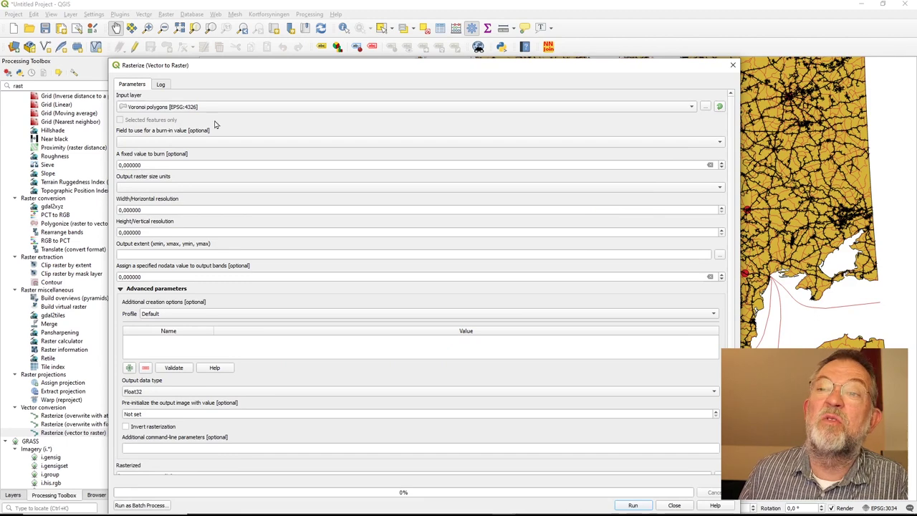
# Use LCC_ne_10m_admin_0_countries as the input layer with a fixed burn value of 10
pyautogui.click(192, 109)
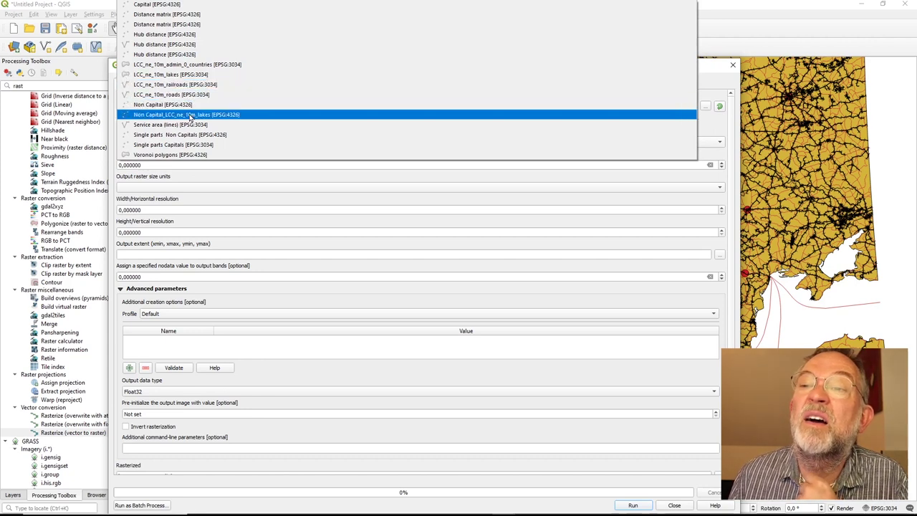
pyautogui.click(206, 65)
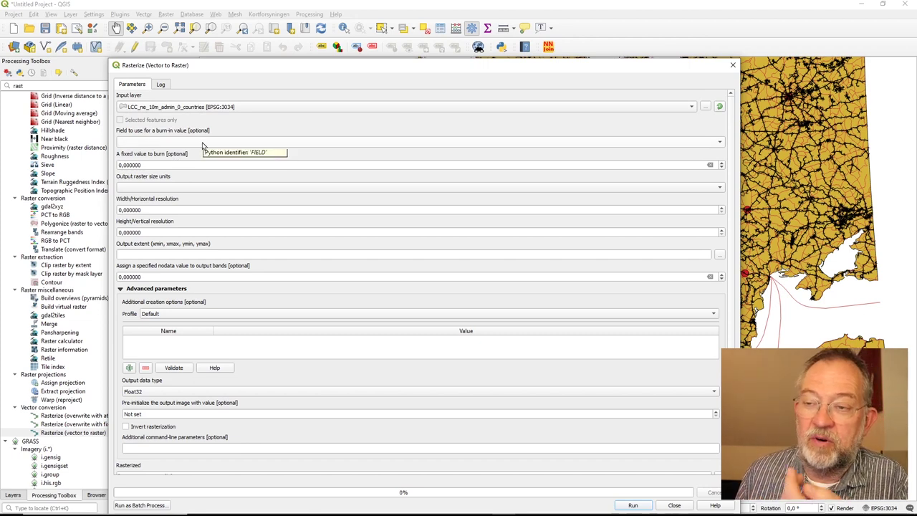
pyautogui.click(160, 165)
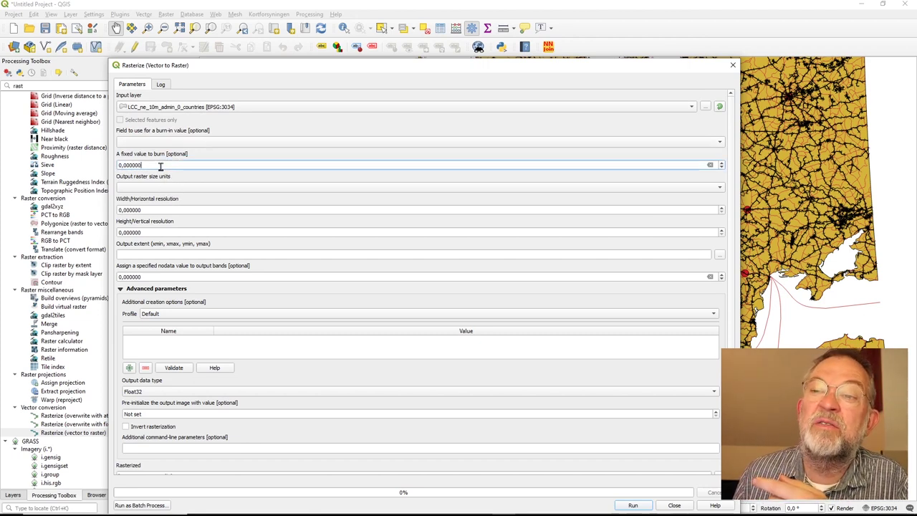
pyautogui.moveTo(160, 166); pyautogui.dragTo(111, 166)
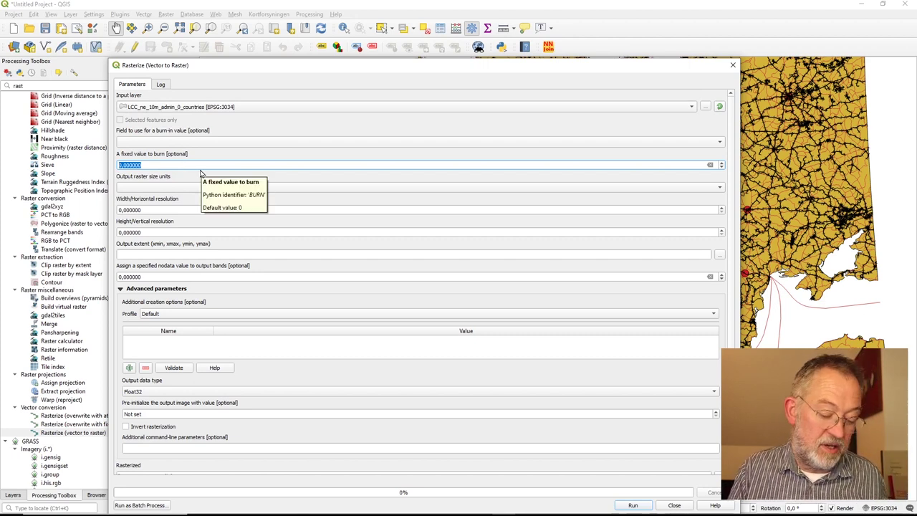
pyautogui.write('1')
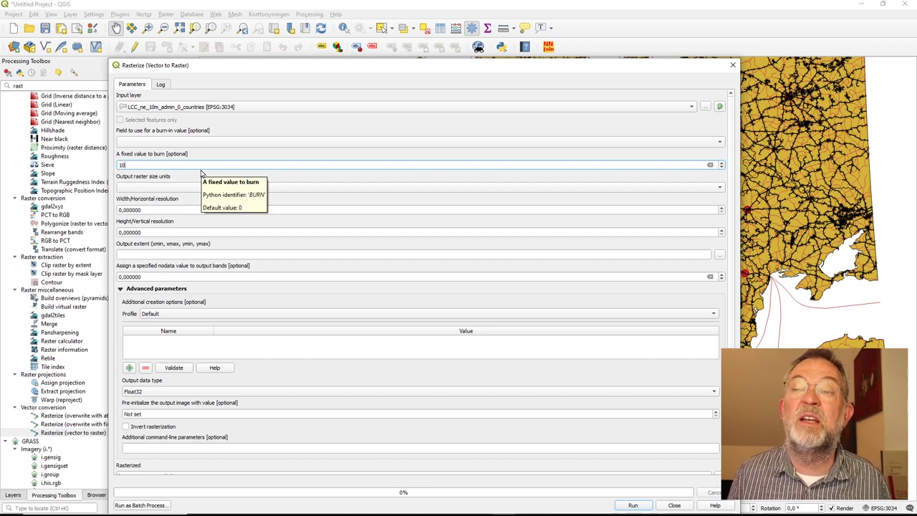
pyautogui.write('0')
# Set the output raster size to Georeferenced units with width and height 1000
pyautogui.click(207, 187)
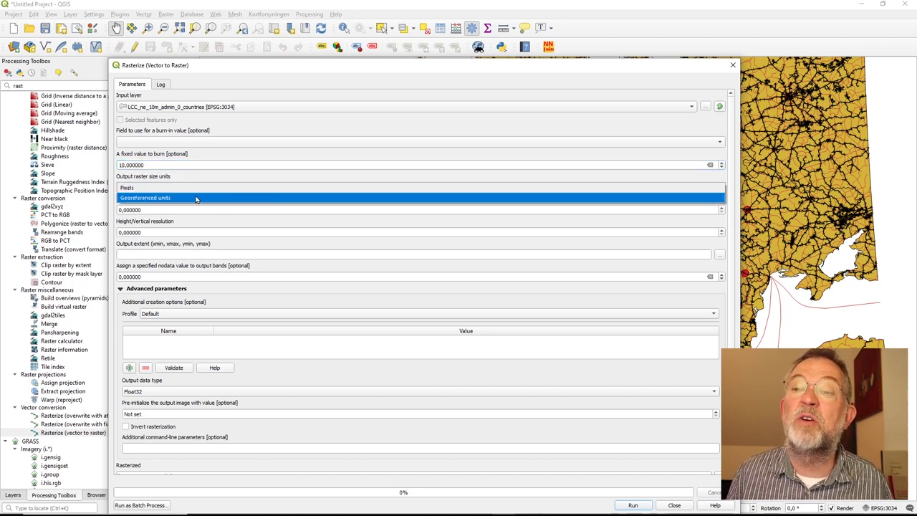
pyautogui.click(197, 198)
pyautogui.moveTo(172, 207); pyautogui.dragTo(95, 212)
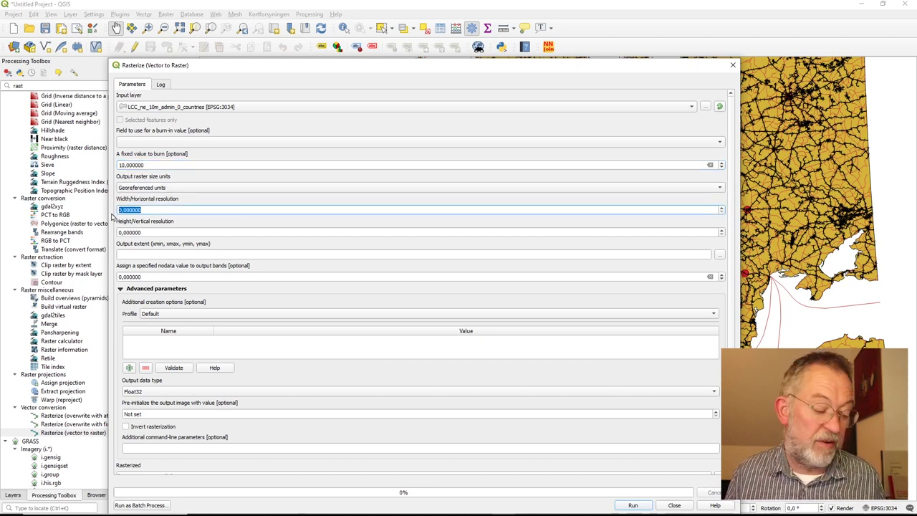
pyautogui.write('10')
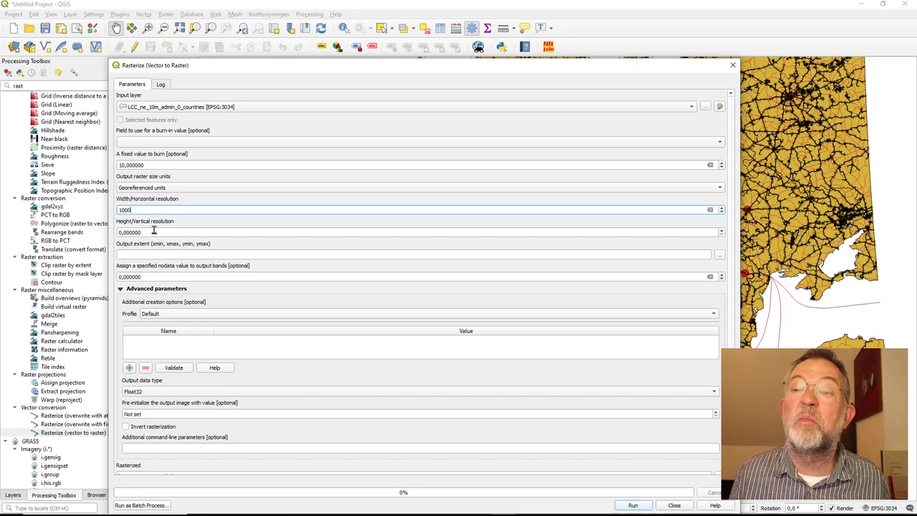
pyautogui.press('Tab')
pyautogui.write('1')
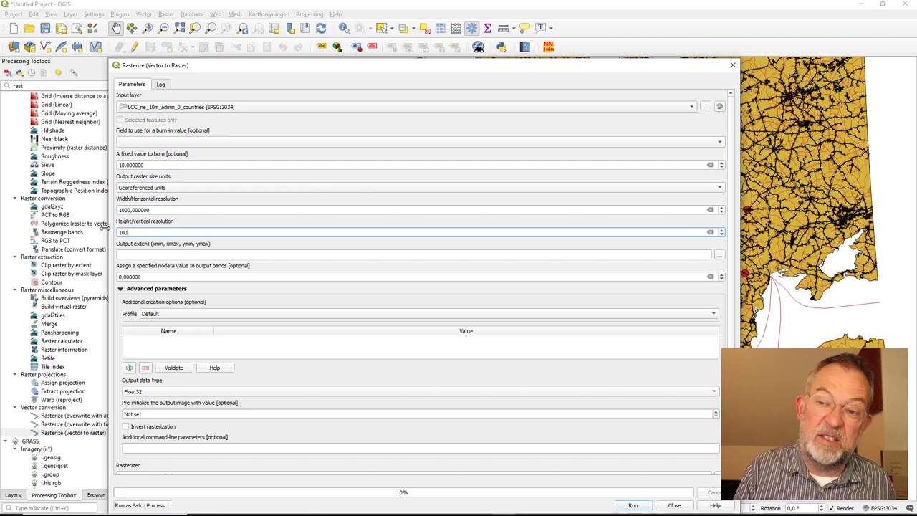
pyautogui.write('000')
pyautogui.press('Tab')
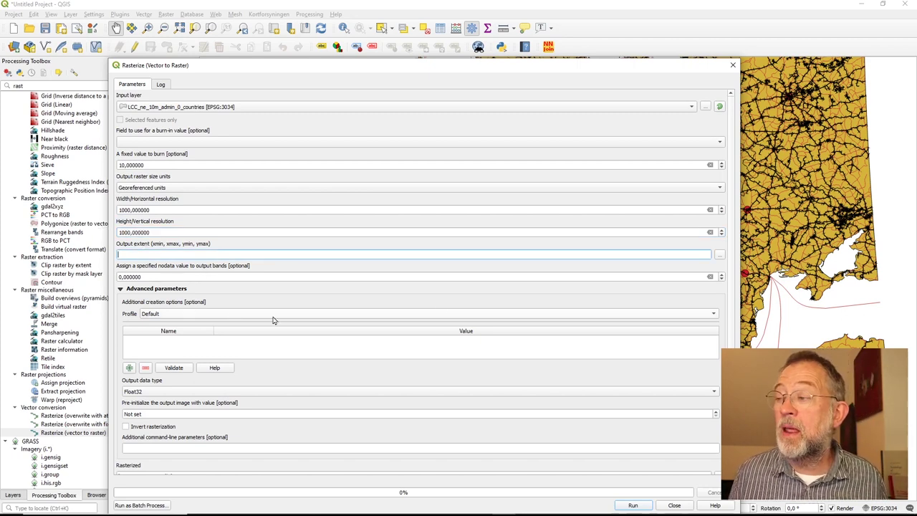
# Take the Rasterize output extent from the countries layer
pyautogui.click(719, 256)
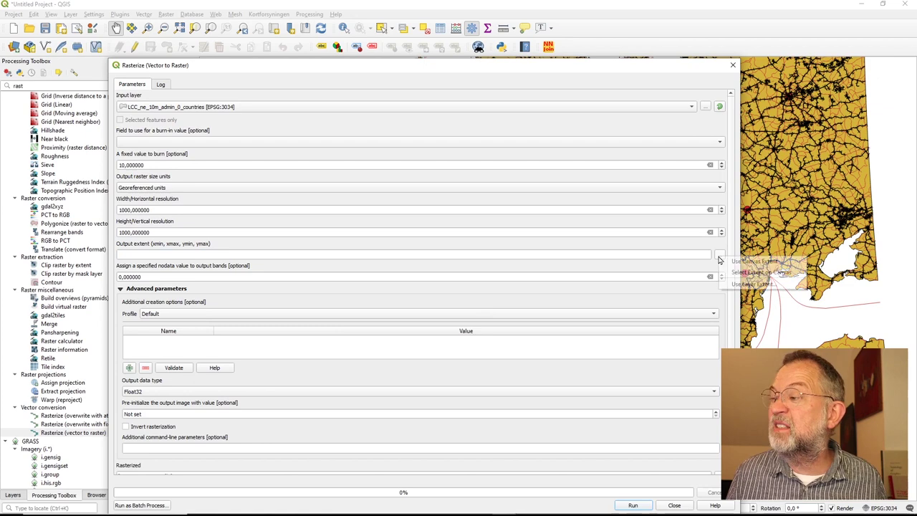
pyautogui.click(753, 283)
pyautogui.click(397, 294)
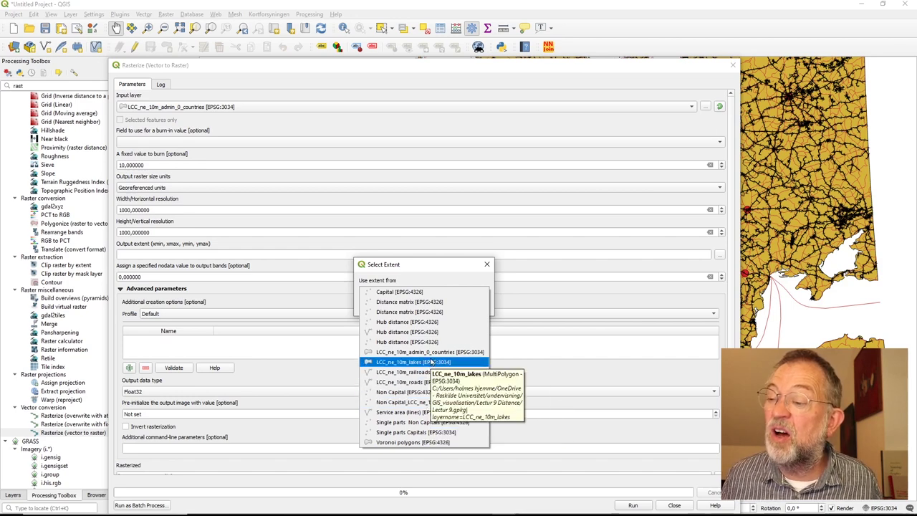
pyautogui.click(375, 352)
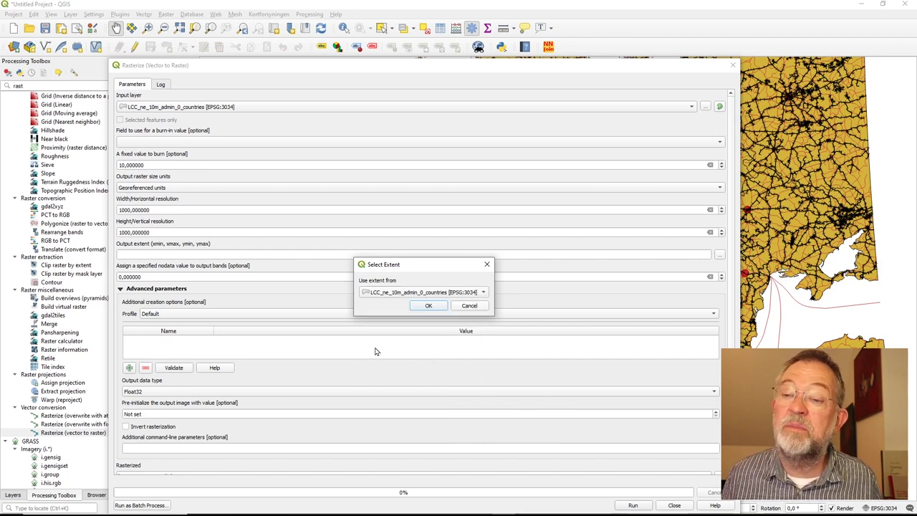
pyautogui.click(427, 306)
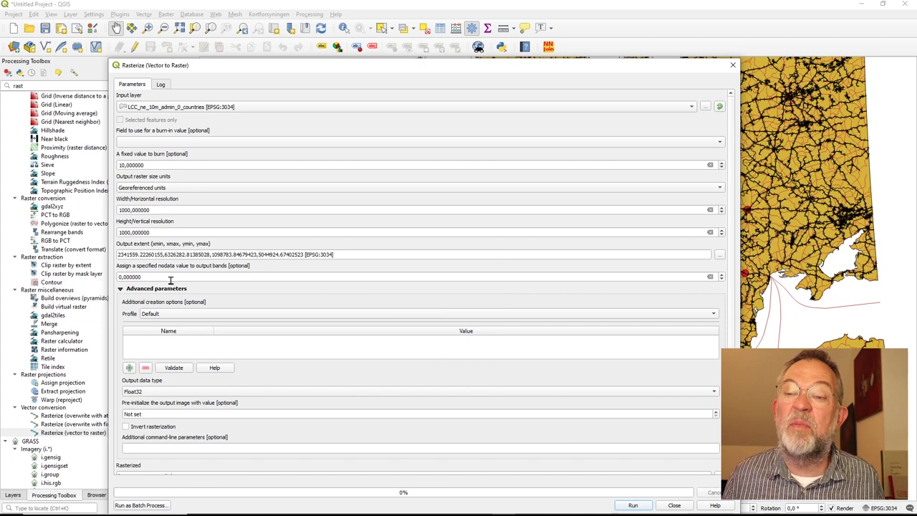
# Set the nodata value to -999999 and pre-initialize the output image with 200
pyautogui.click(149, 277)
pyautogui.doubleClick(131, 277)
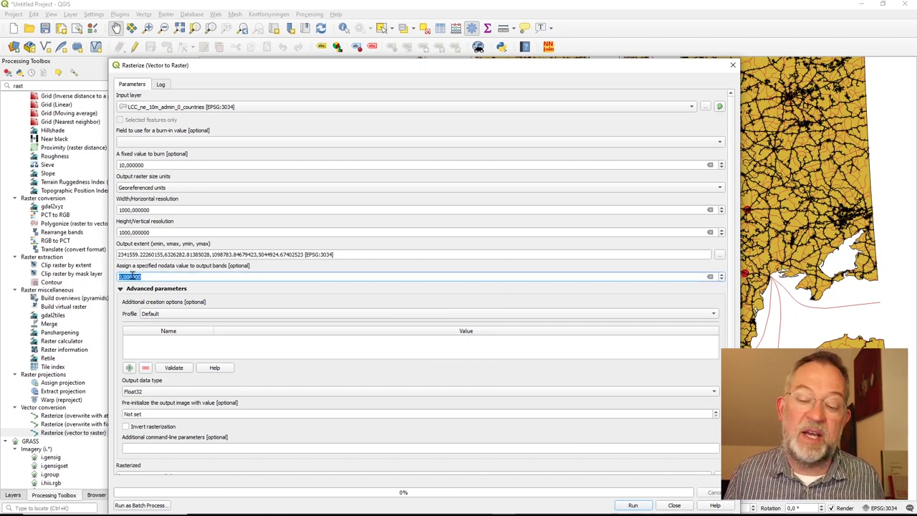
pyautogui.write('-')
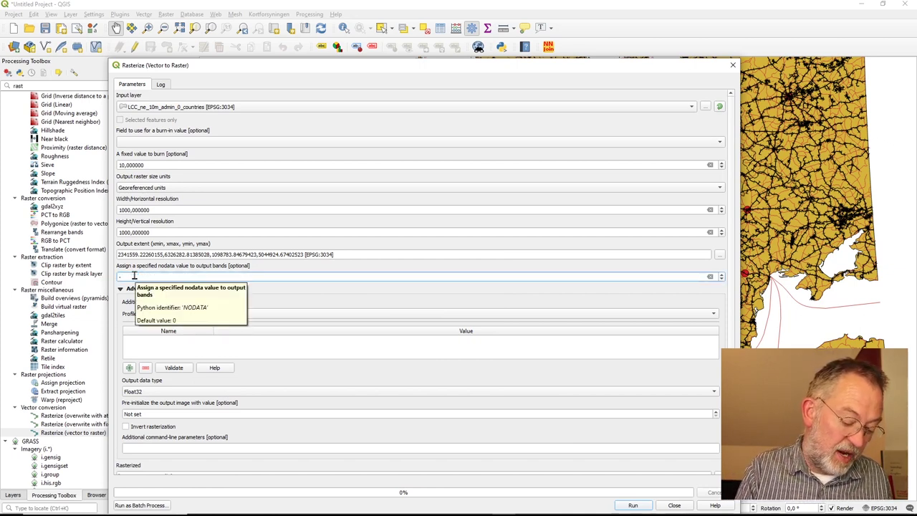
pyautogui.write('999')
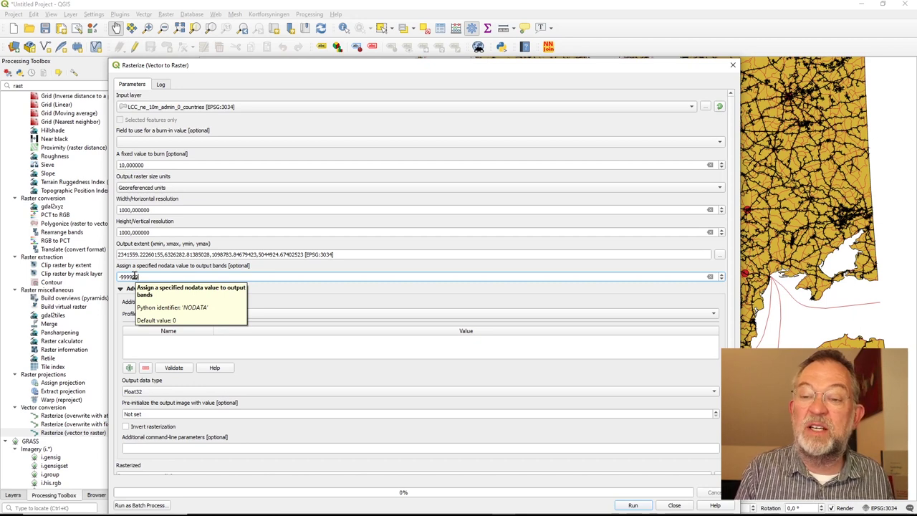
pyautogui.write('999')
pyautogui.click(254, 296)
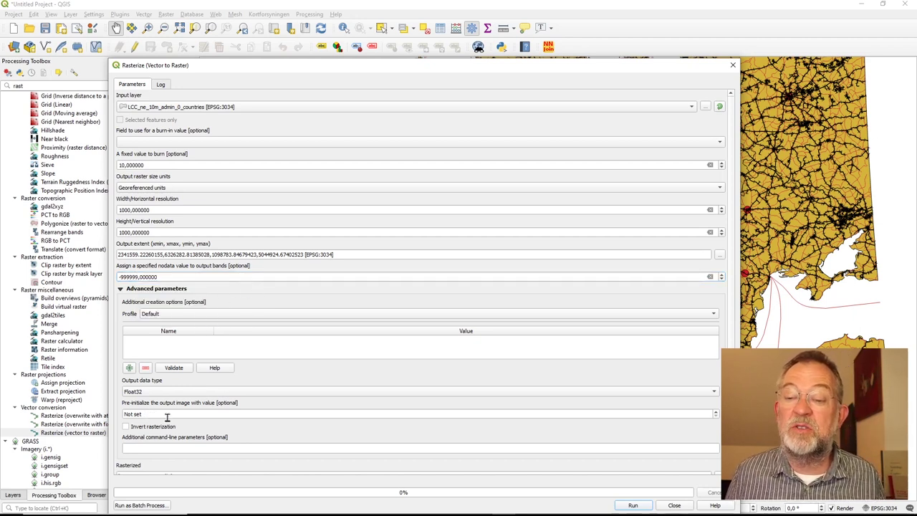
pyautogui.moveTo(167, 416); pyautogui.dragTo(110, 415)
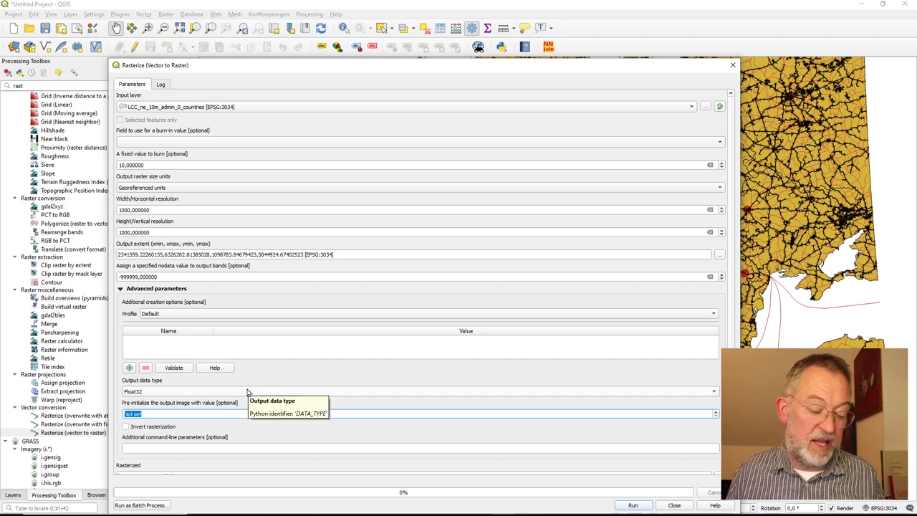
pyautogui.write('200')
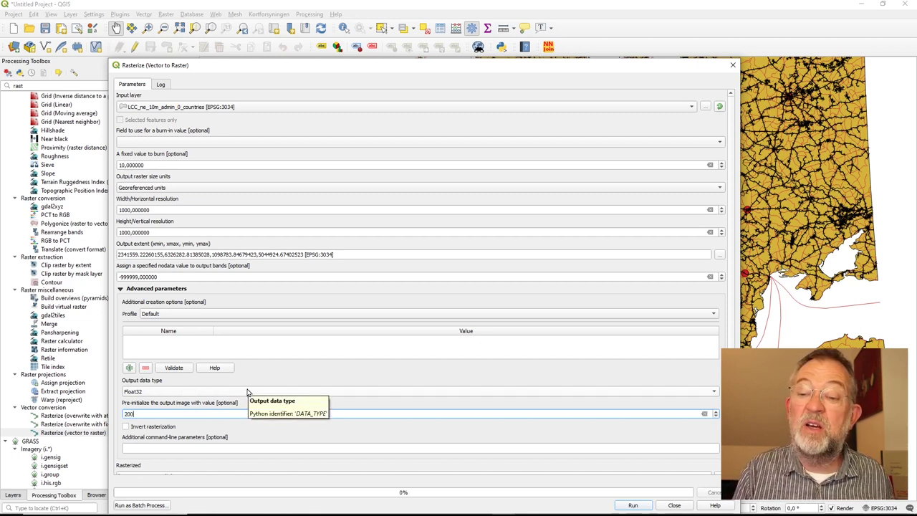
pyautogui.click(268, 436)
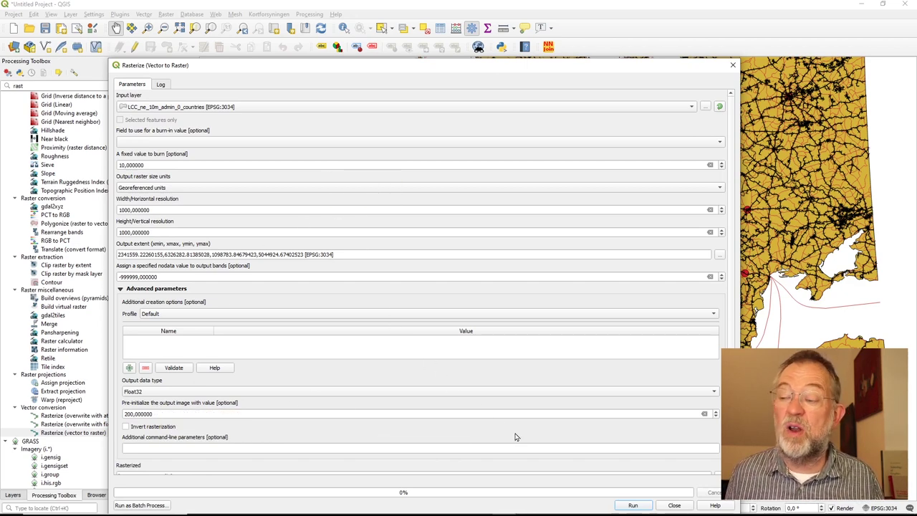
# Run the countries rasterization to load a temporary OUTPUT.tif, then return to the parameters
pyautogui.click(631, 506)
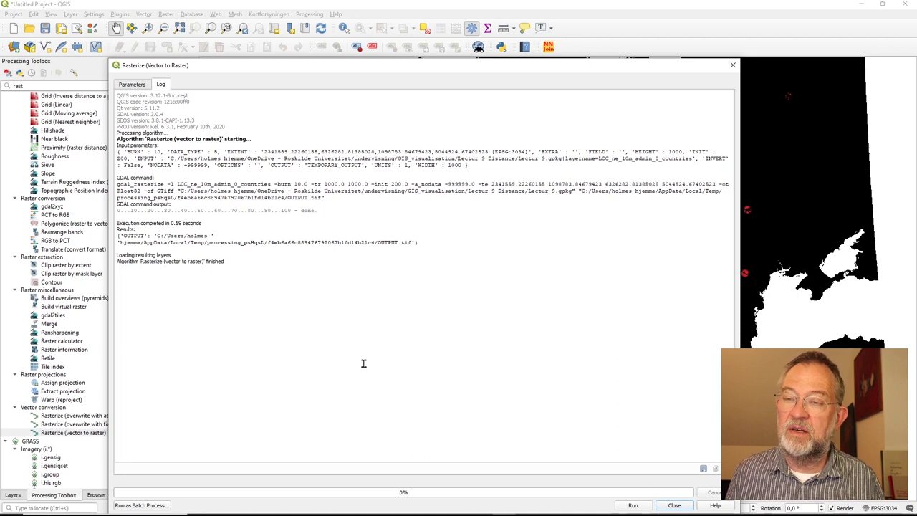
pyautogui.click(138, 86)
pyautogui.click(175, 109)
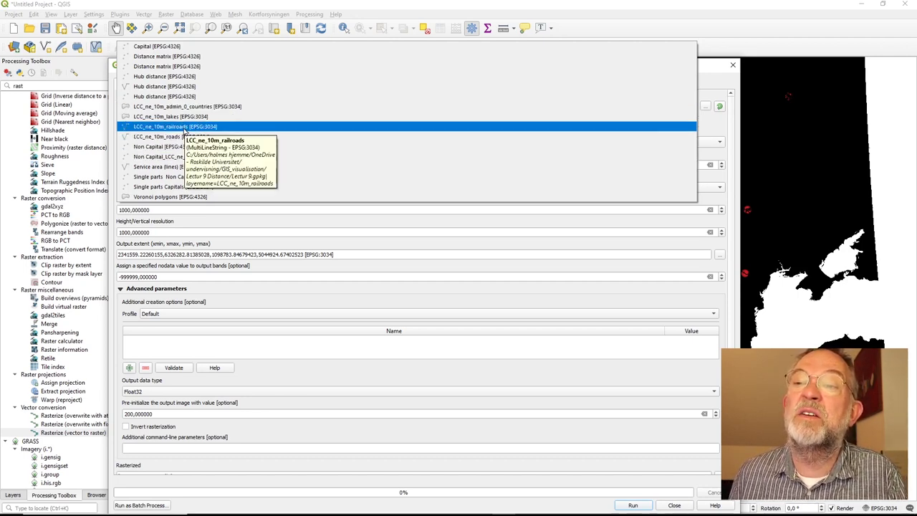
# Rasterize LCC_ne_10m_railroads with burn value 0.6 over a 999999 pre-initialized background
pyautogui.click(185, 131)
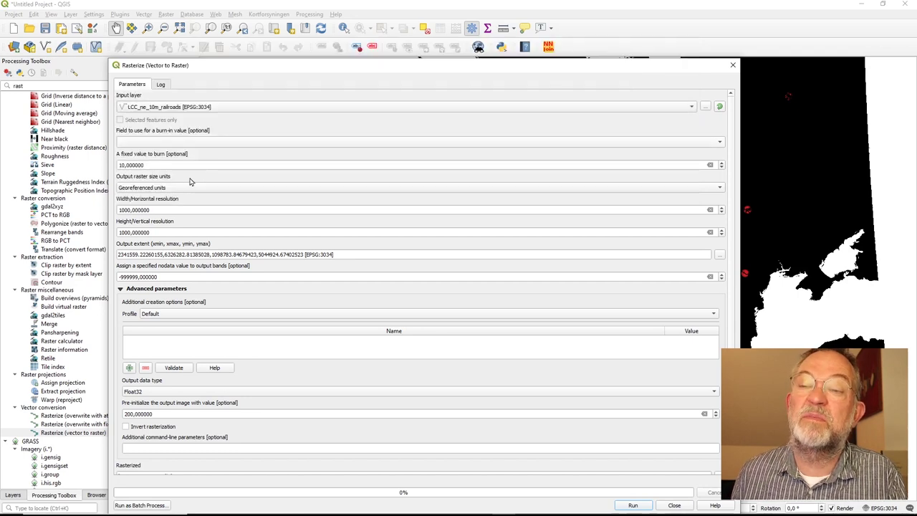
pyautogui.moveTo(162, 166); pyautogui.dragTo(98, 166)
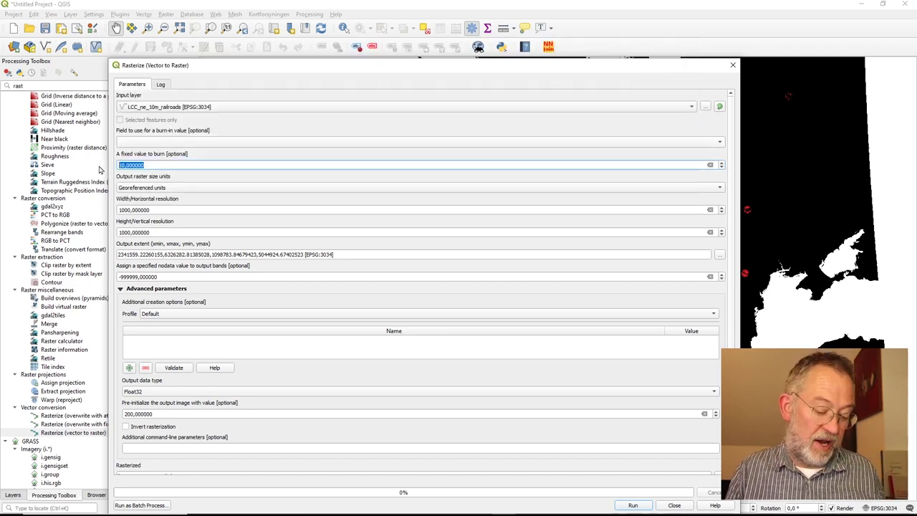
pyautogui.write('0,6')
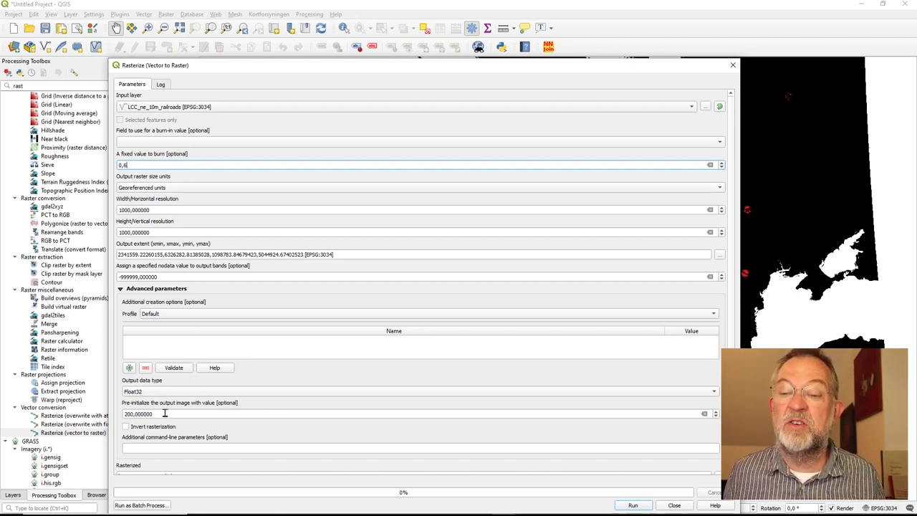
pyautogui.moveTo(165, 414); pyautogui.dragTo(115, 414)
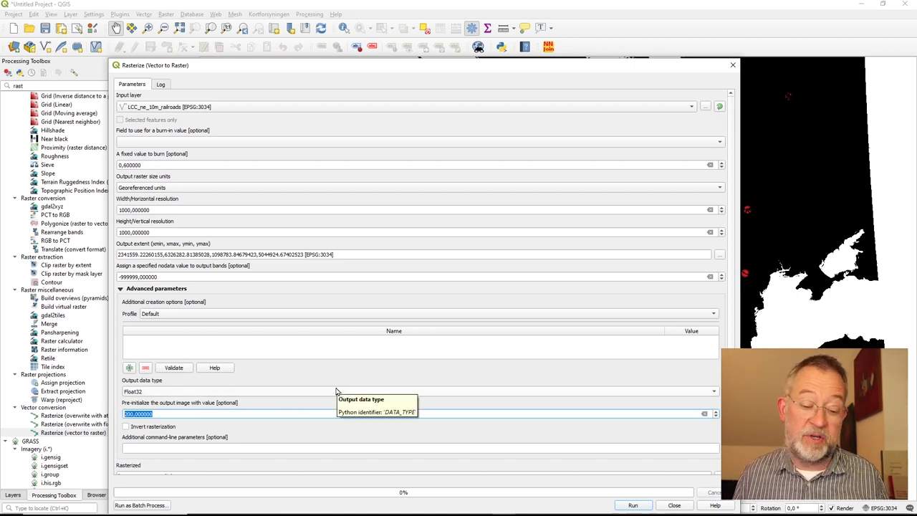
pyautogui.write('999999')
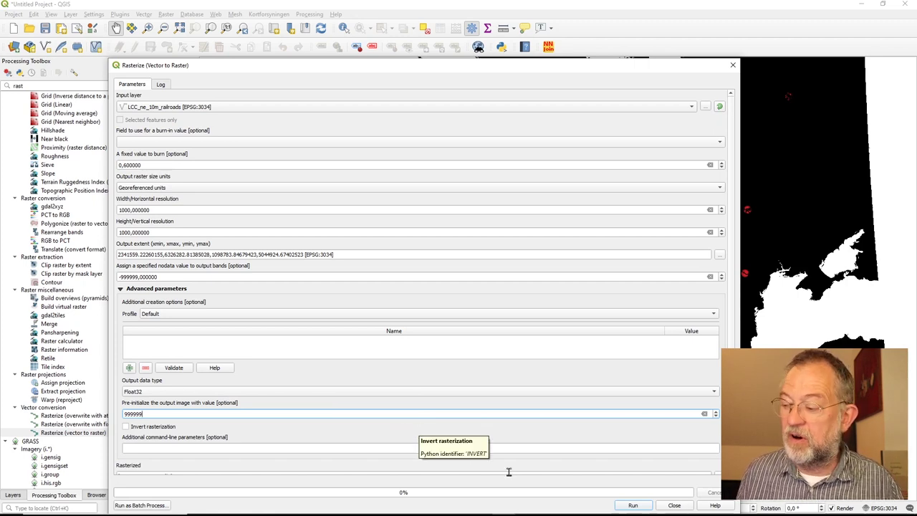
pyautogui.click(632, 506)
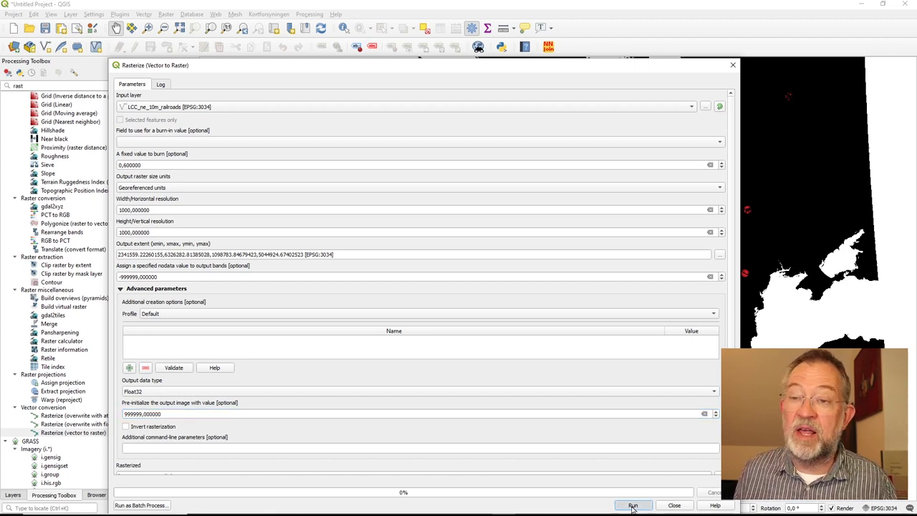
pyautogui.click(632, 505)
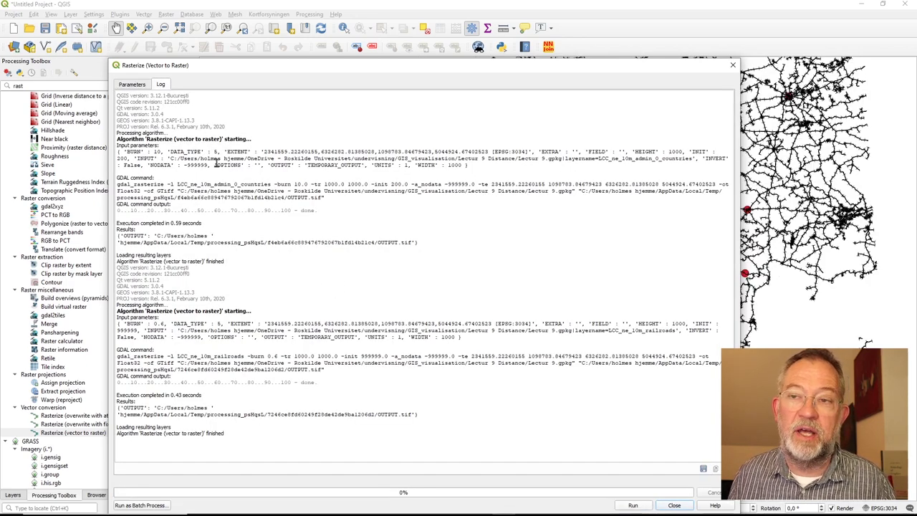
# Rasterize LCC_ne_10m_roads with burn value 1.5, then close the Rasterize dialog
pyautogui.click(130, 84)
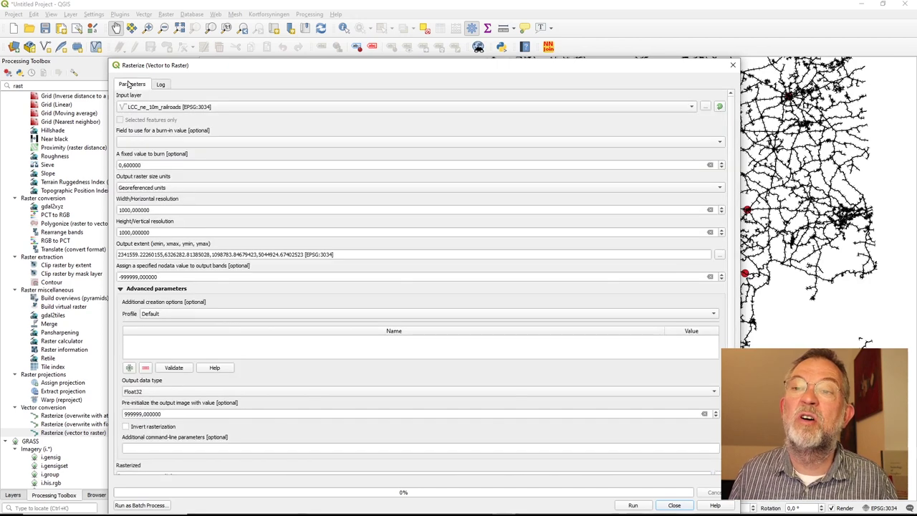
pyautogui.click(165, 108)
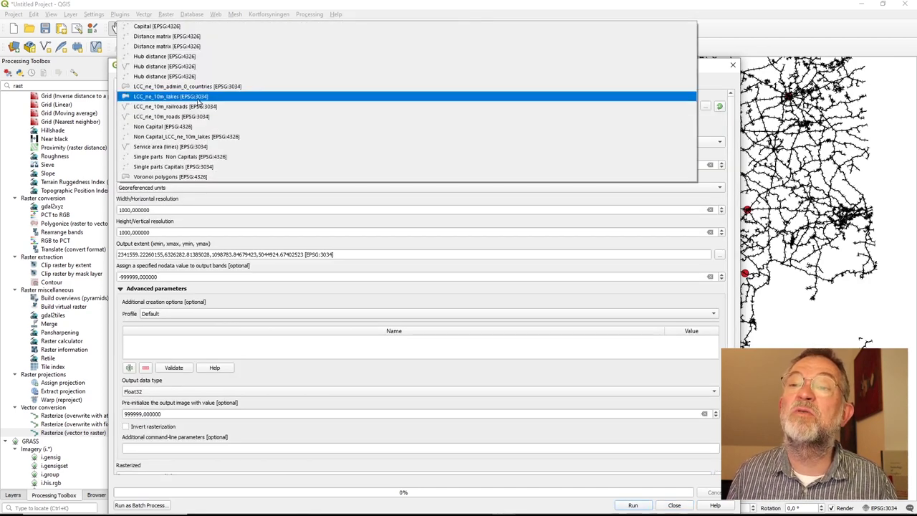
pyautogui.click(199, 117)
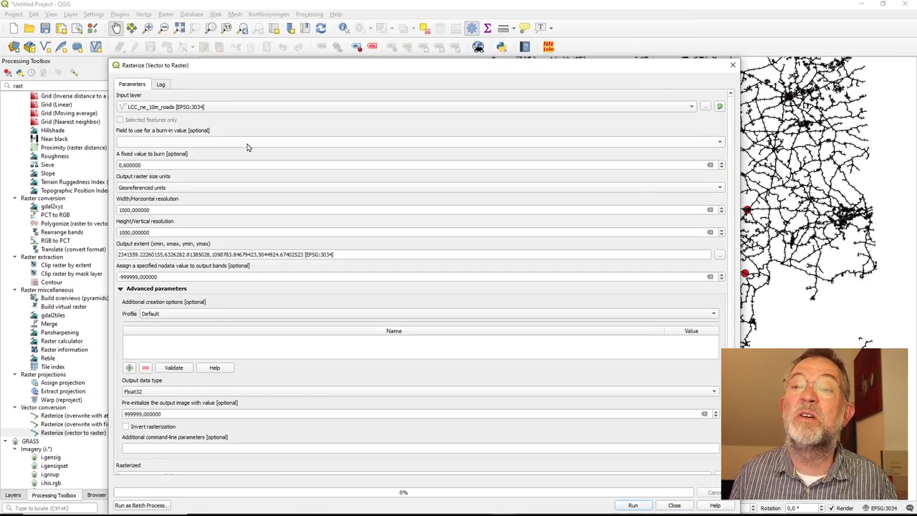
pyautogui.moveTo(165, 164); pyautogui.dragTo(80, 161)
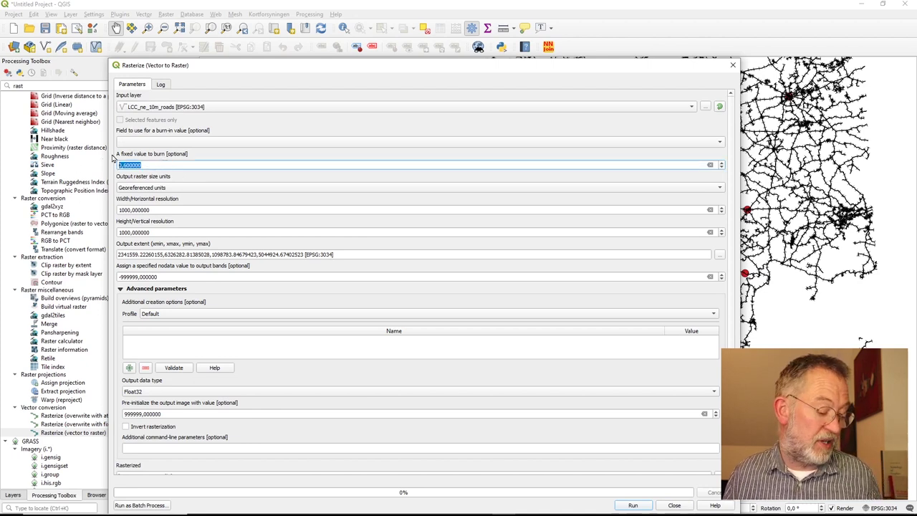
pyautogui.write('1')
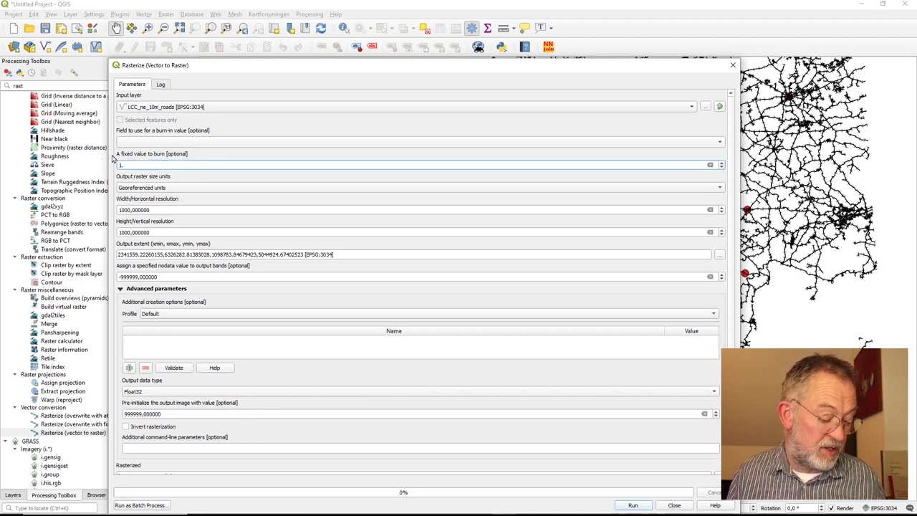
pyautogui.write(',3')
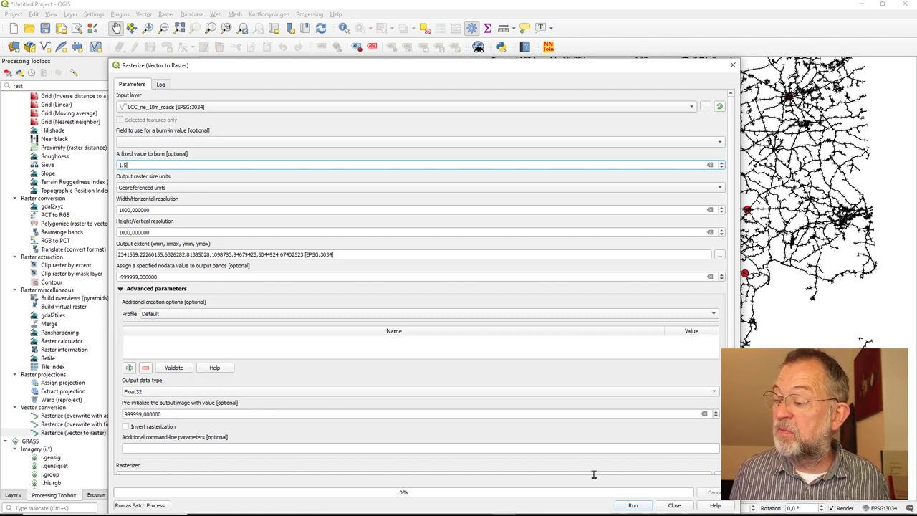
pyautogui.click(633, 505)
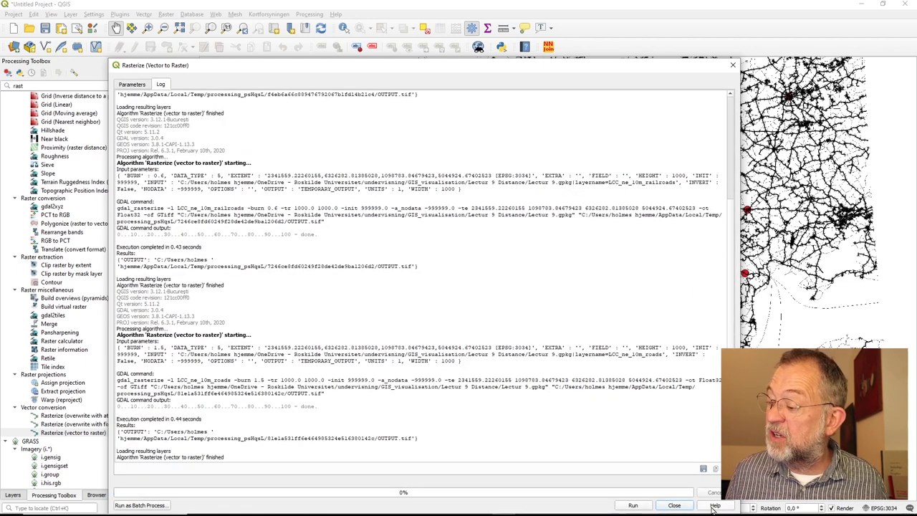
pyautogui.click(682, 507)
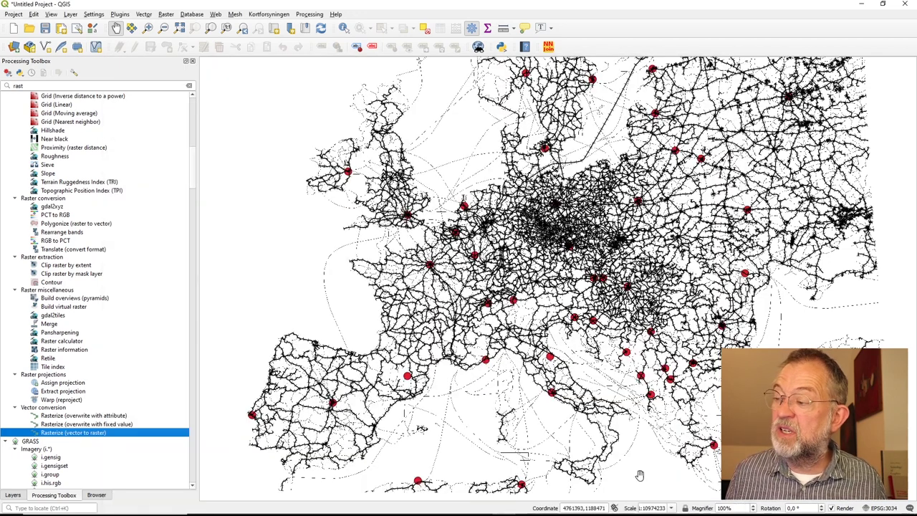
# Rename the top Rasterized layer to Road
pyautogui.click(15, 495)
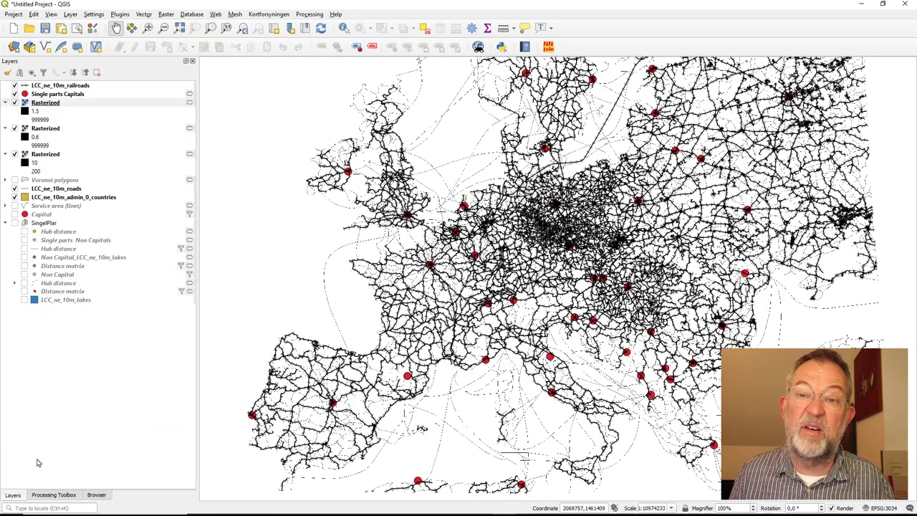
pyautogui.click(50, 103)
pyautogui.rightClick(48, 104)
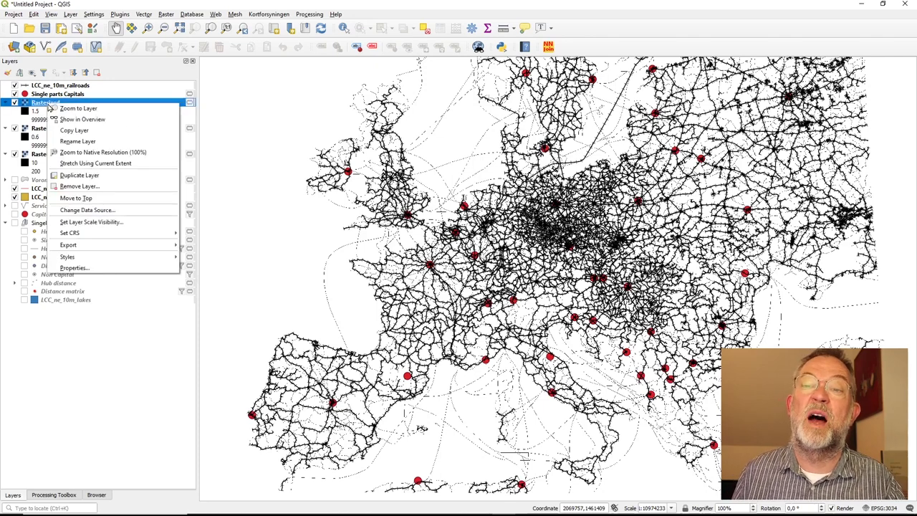
pyautogui.click(79, 141)
pyautogui.write('Road')
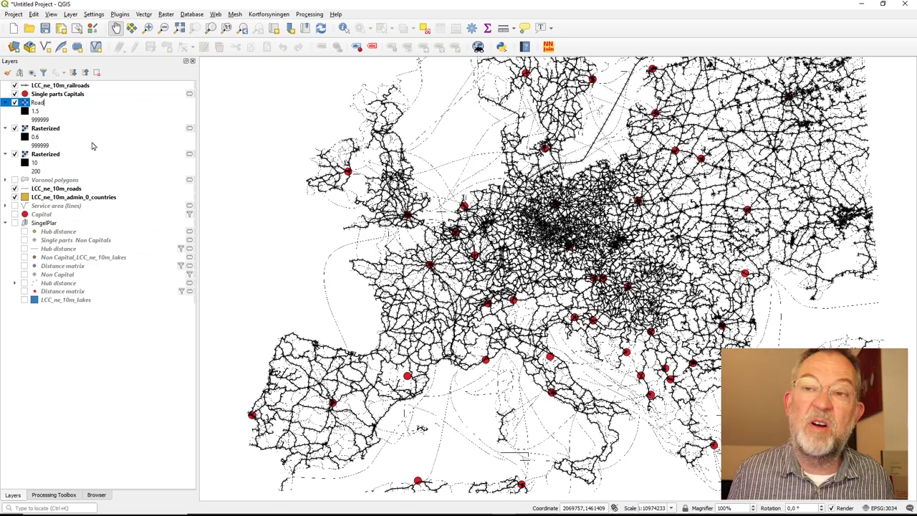
pyautogui.press('Return')
# Rename the second Rasterized layer to Rail
pyautogui.click(59, 129)
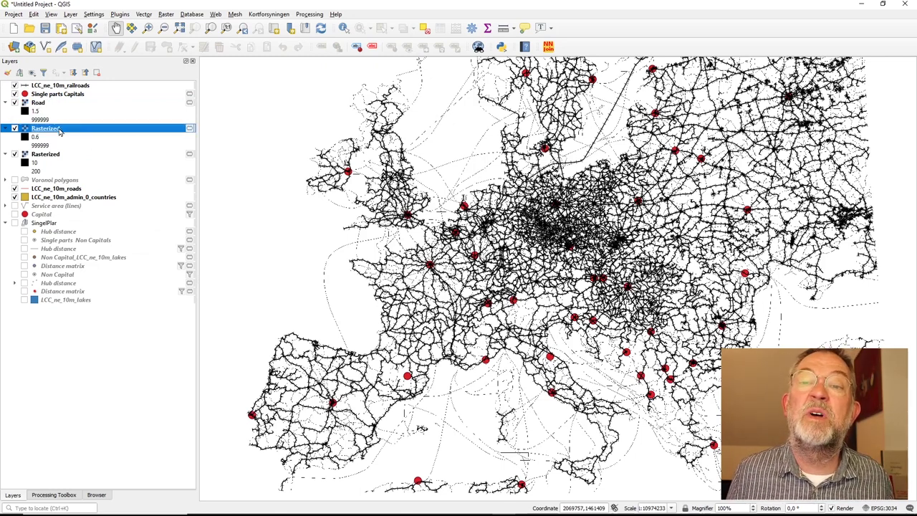
pyautogui.rightClick(61, 131)
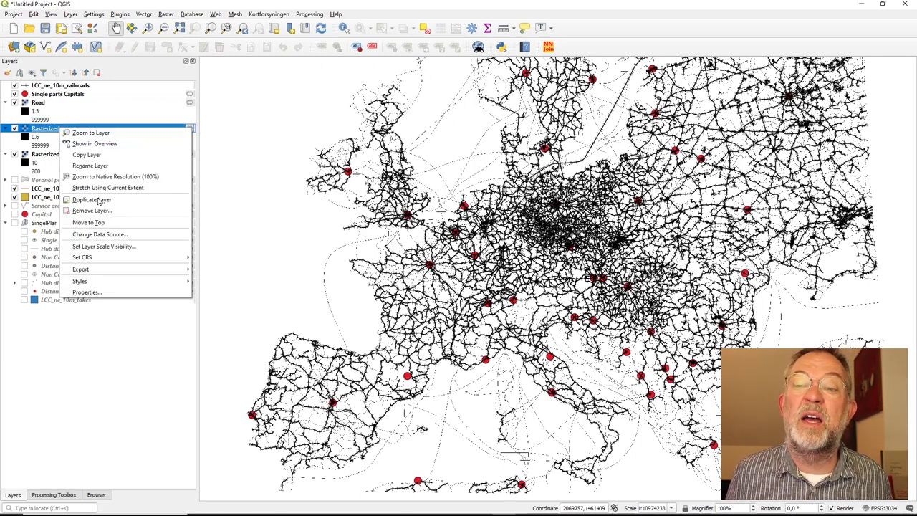
pyautogui.click(91, 168)
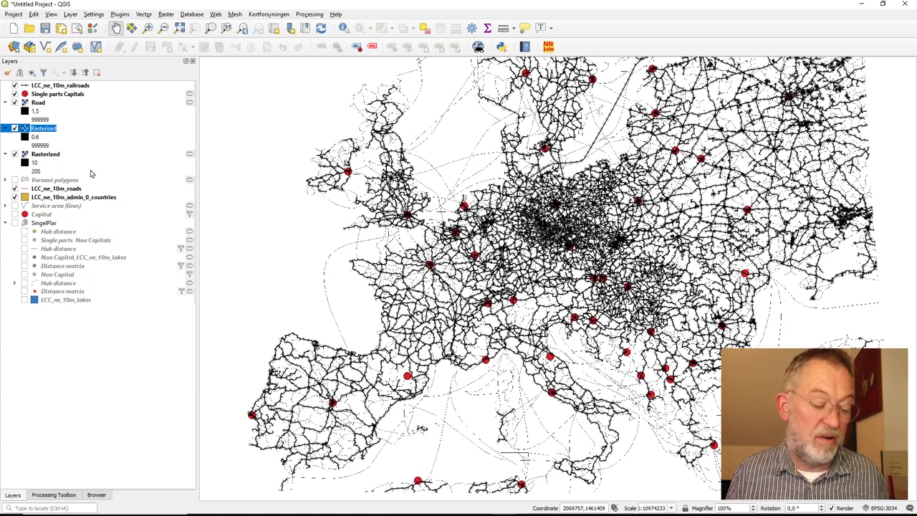
pyautogui.write('Rail')
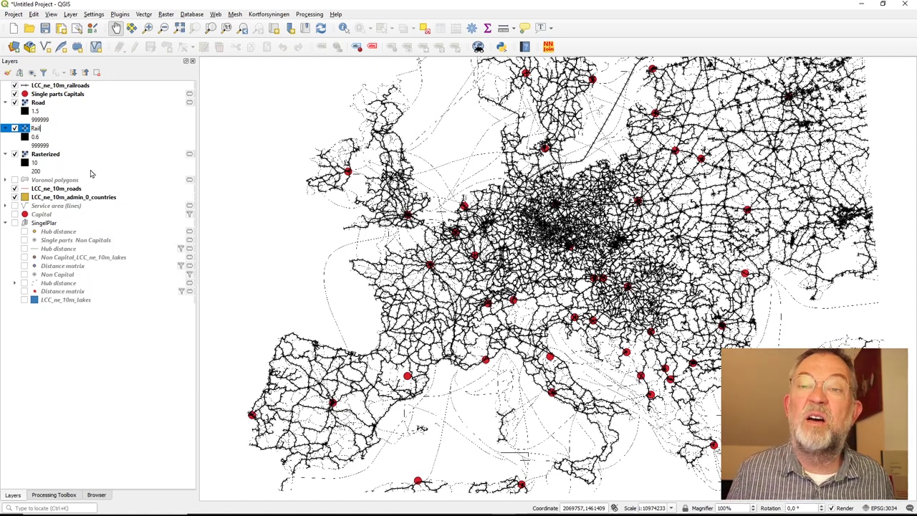
pyautogui.click(56, 157)
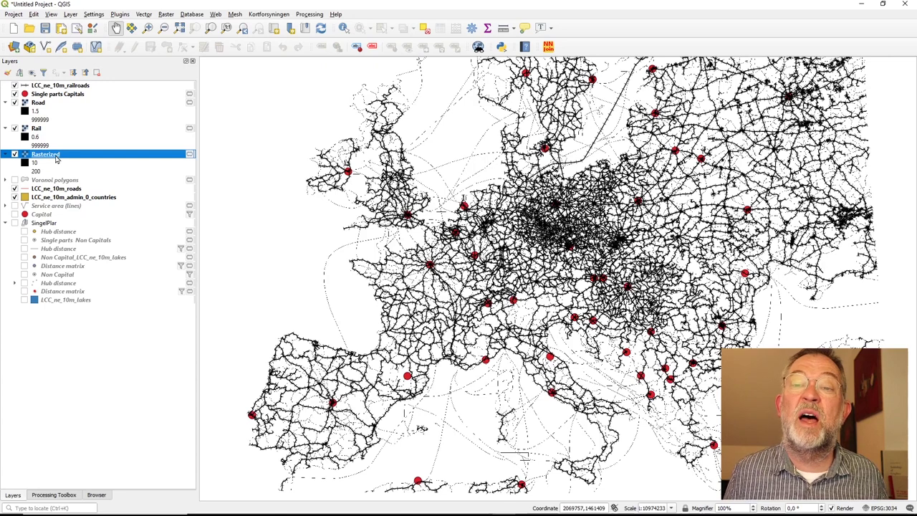
# Rename the remaining Rasterized layer to Land
pyautogui.rightClick(56, 159)
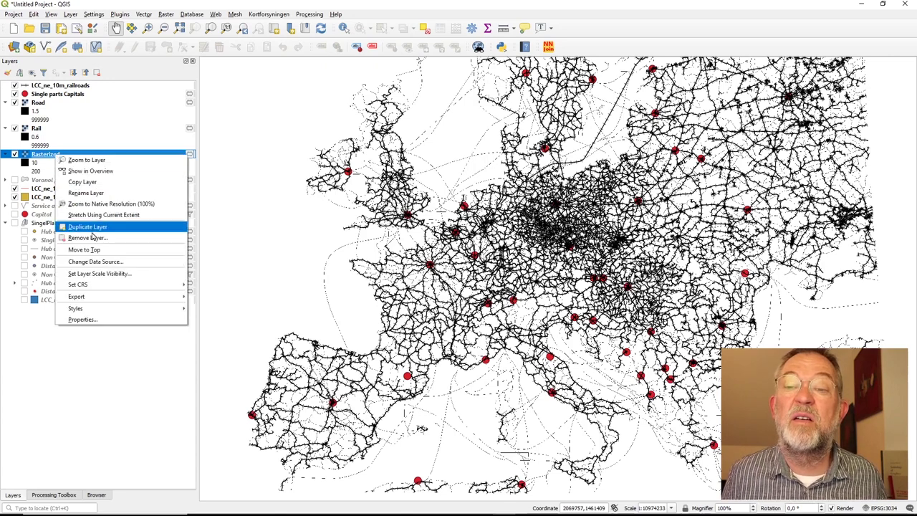
pyautogui.click(86, 192)
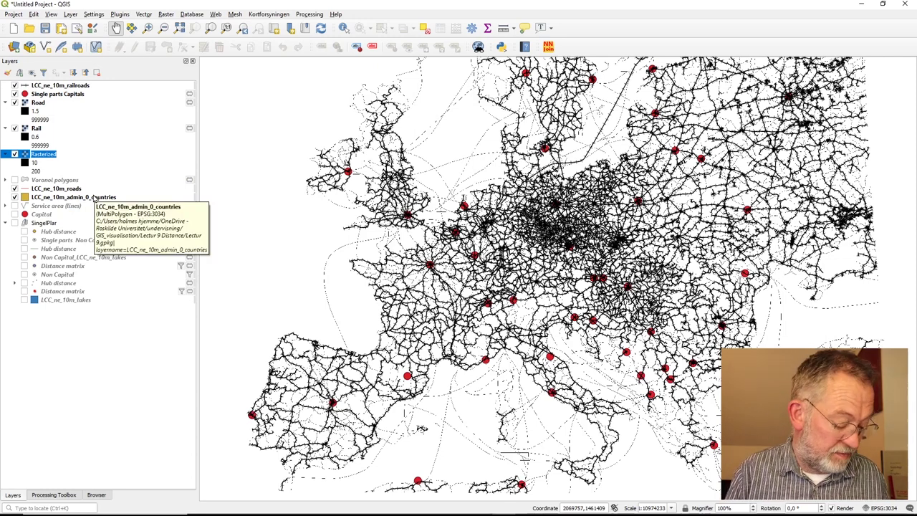
pyautogui.write('Land')
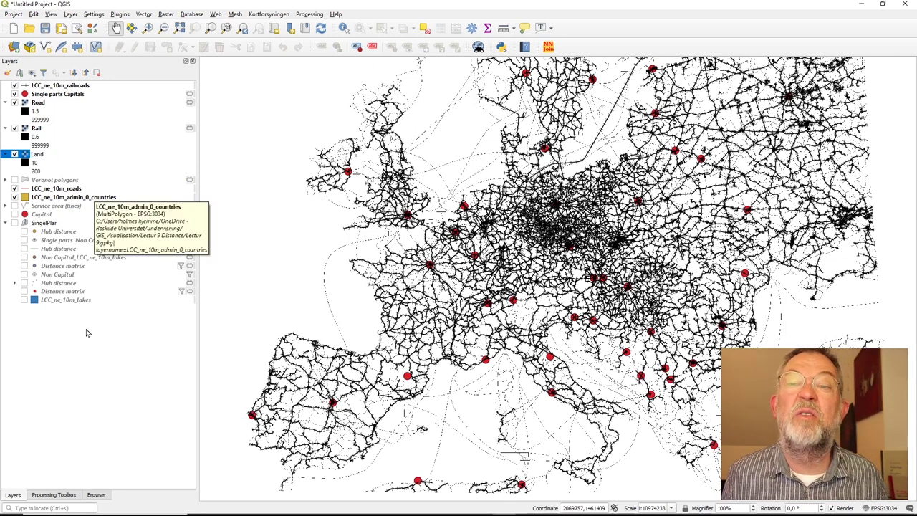
pyautogui.press('Return')
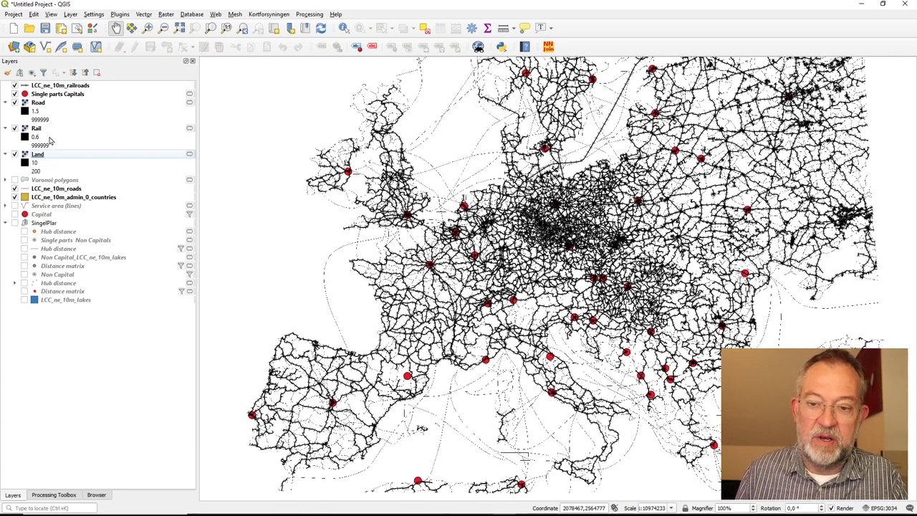
# Clear the Processing Toolbox search and open r.series from the Recently used algorithms
pyautogui.click(60, 495)
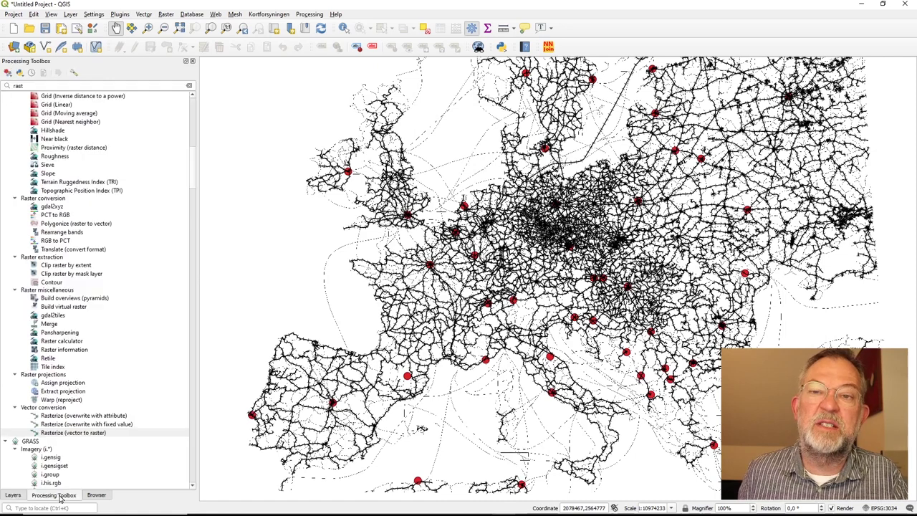
pyautogui.doubleClick(46, 86)
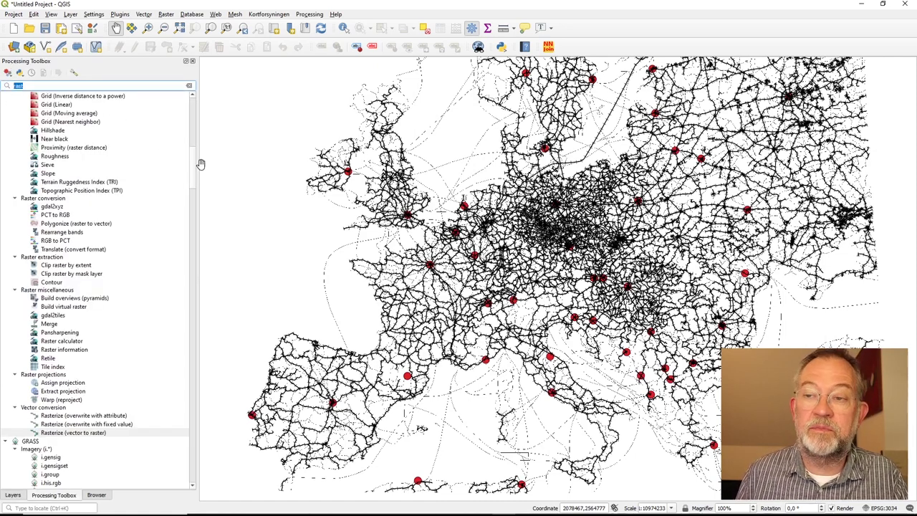
pyautogui.press('BackSpace')
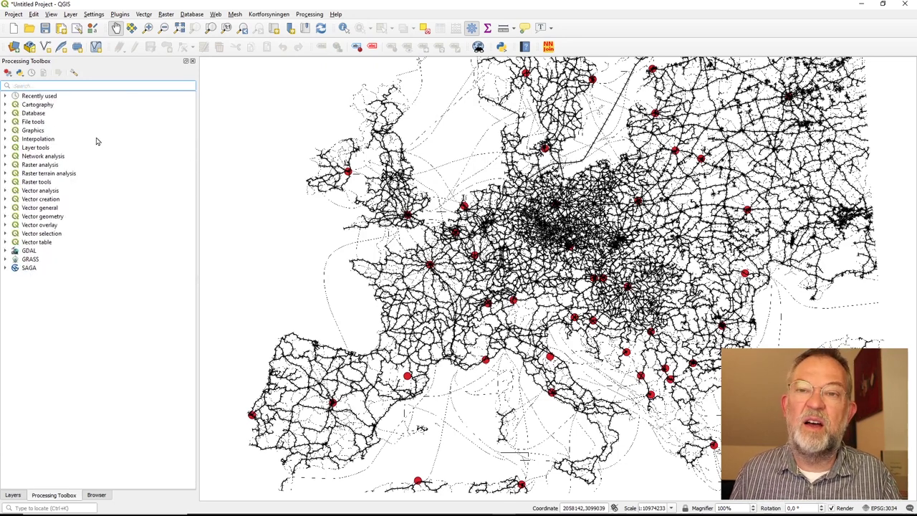
pyautogui.click(6, 96)
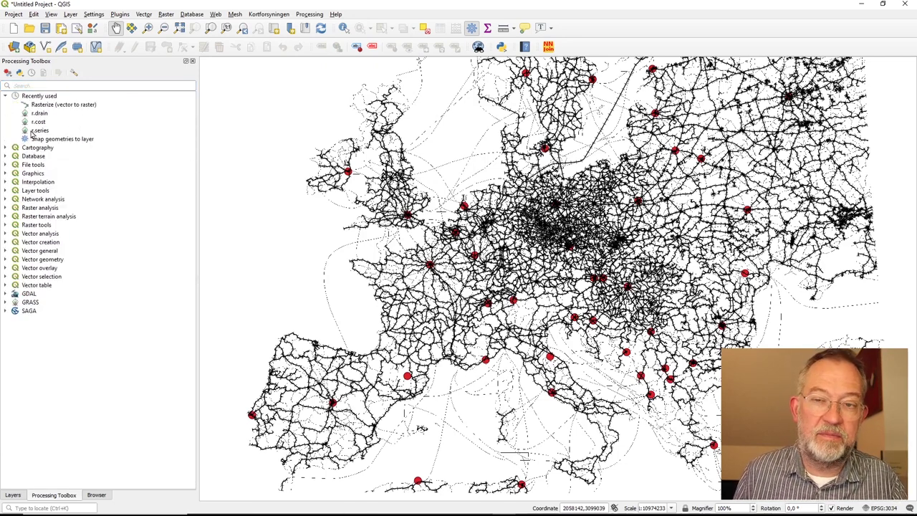
pyautogui.moveTo(40, 136)
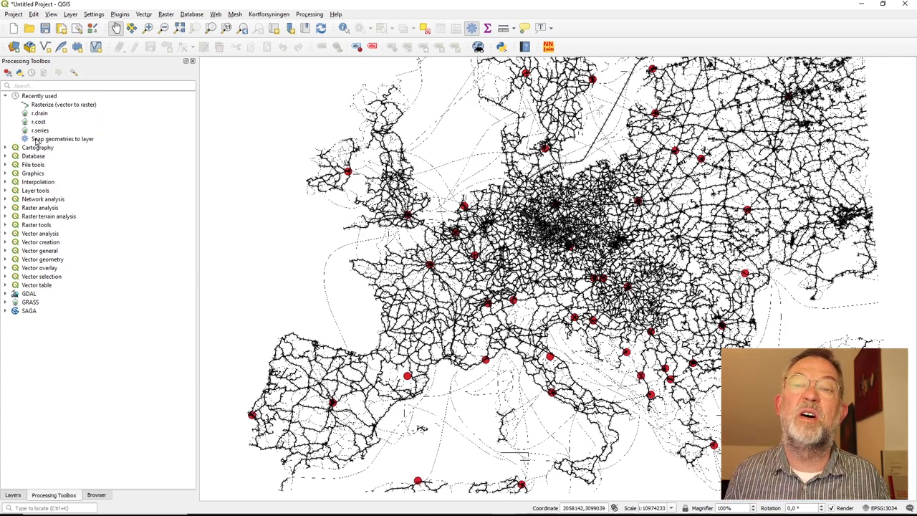
pyautogui.doubleClick(37, 131)
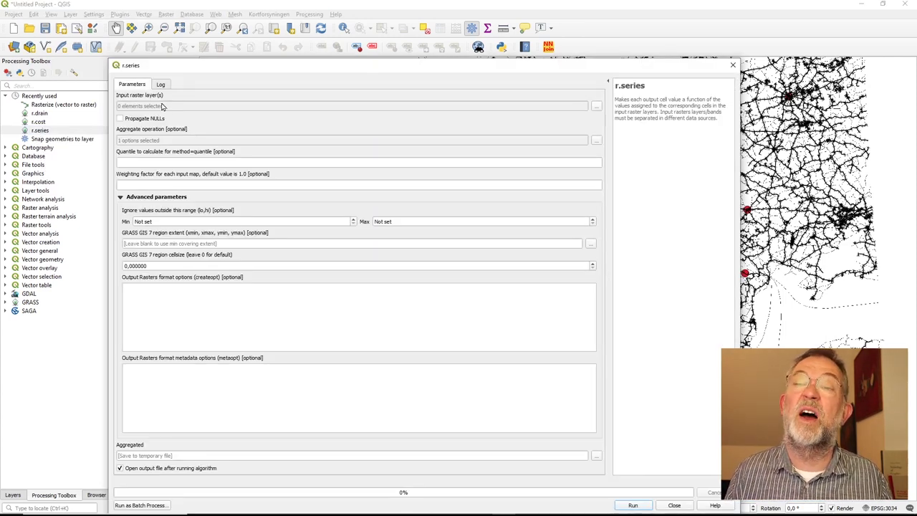
# Run r.series on Road, Rail and Land with minimum as the only aggregate operation, then close it
pyautogui.click(596, 106)
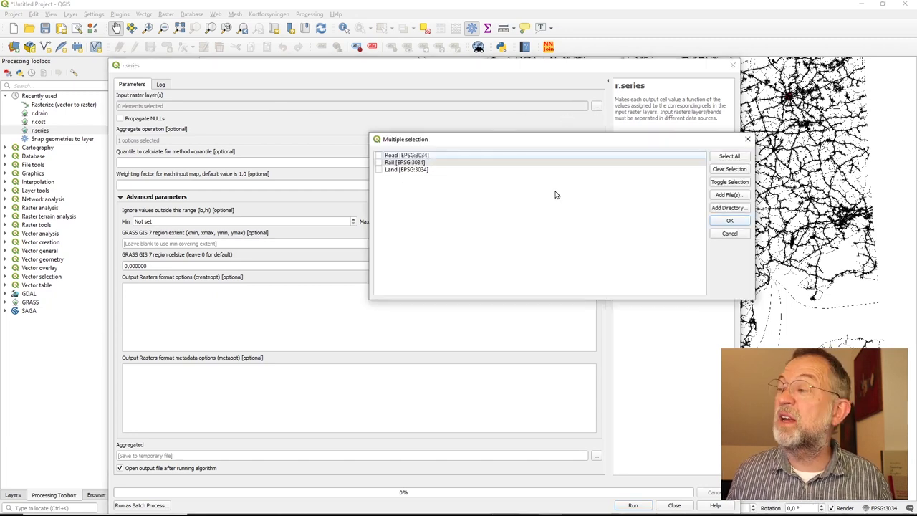
pyautogui.click(730, 156)
pyautogui.click(730, 222)
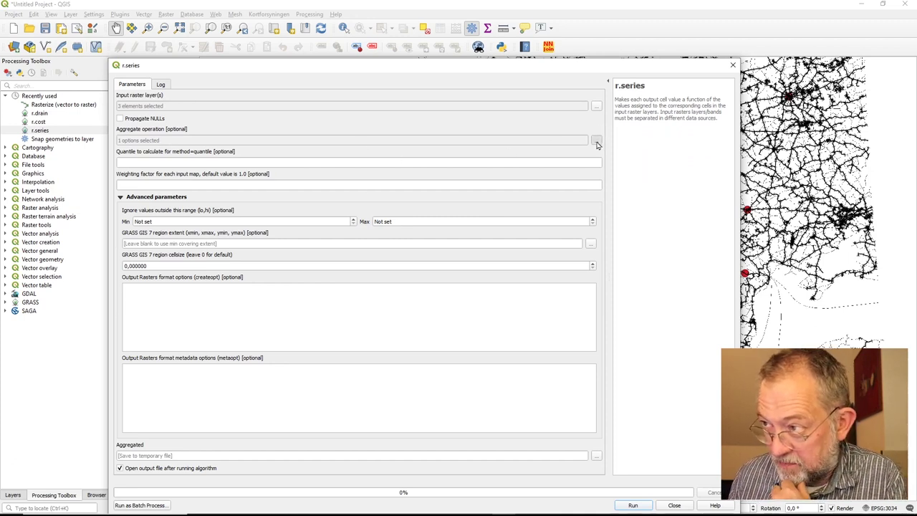
pyautogui.click(596, 141)
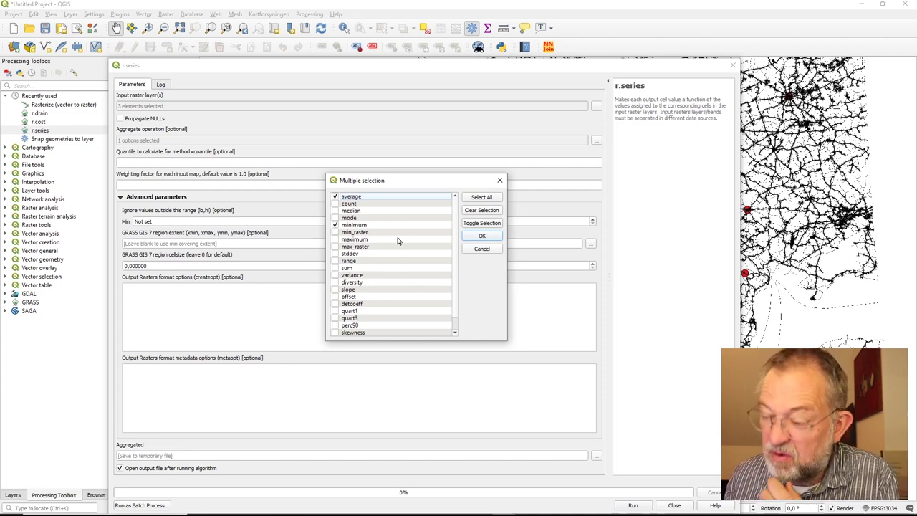
pyautogui.click(335, 197)
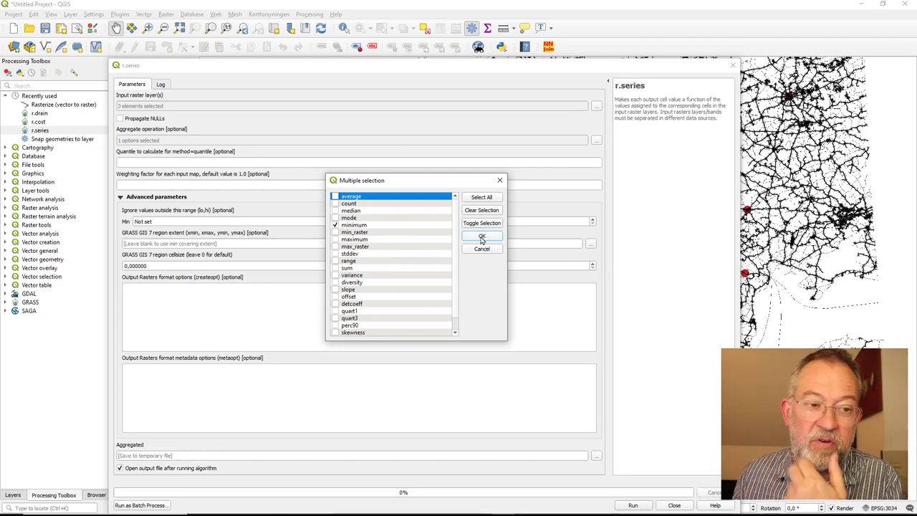
pyautogui.click(481, 239)
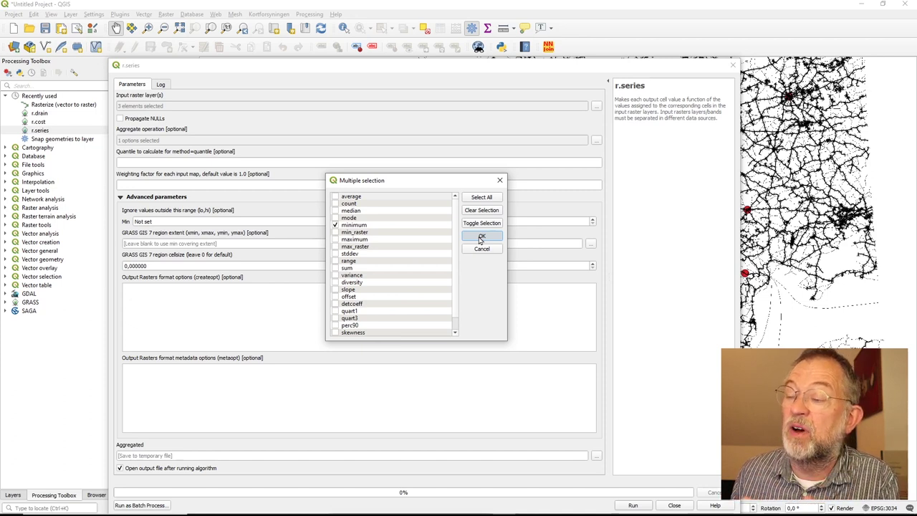
pyautogui.click(480, 238)
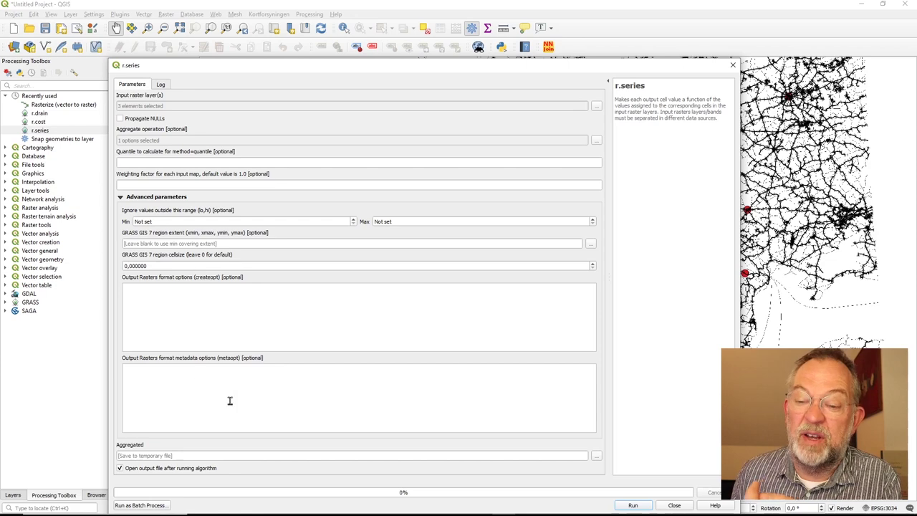
pyautogui.click(633, 506)
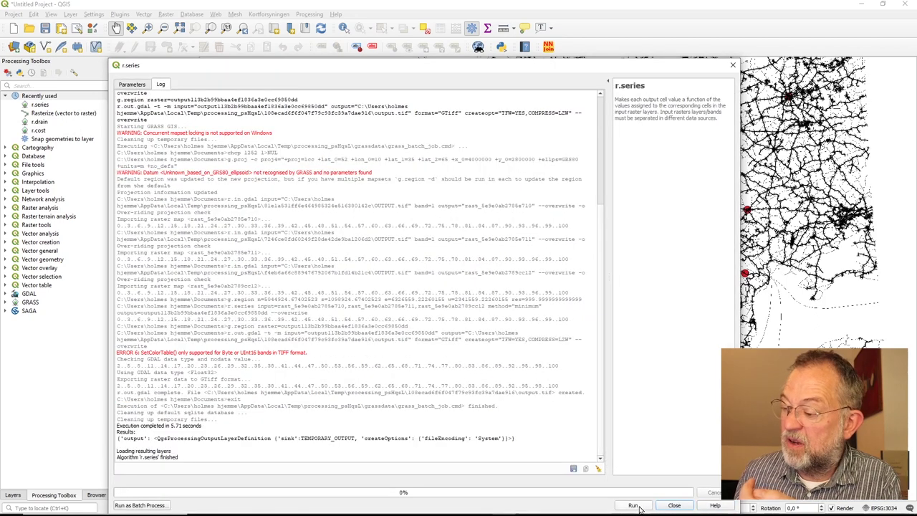
pyautogui.click(674, 506)
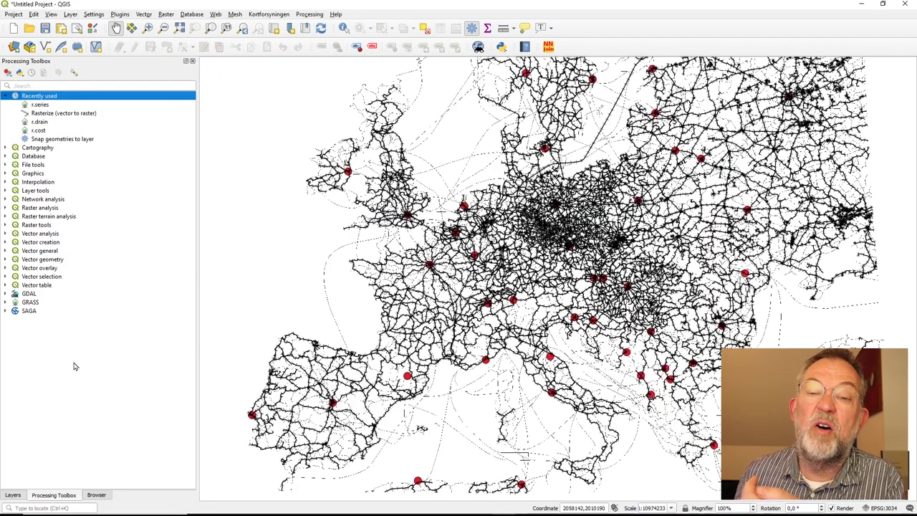
# Drag the Aggregated layer to the top of the layer list, above Road, Rail and Land
pyautogui.click(13, 495)
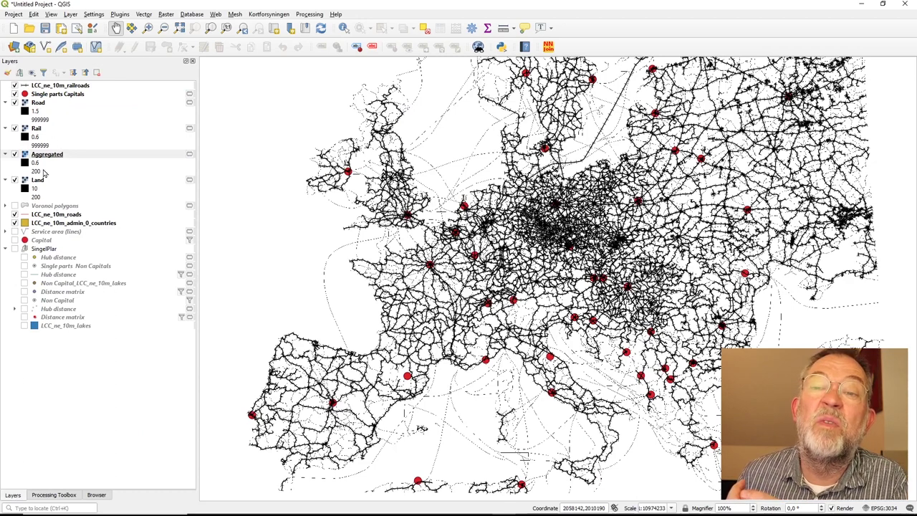
pyautogui.moveTo(48, 156); pyautogui.dragTo(43, 107)
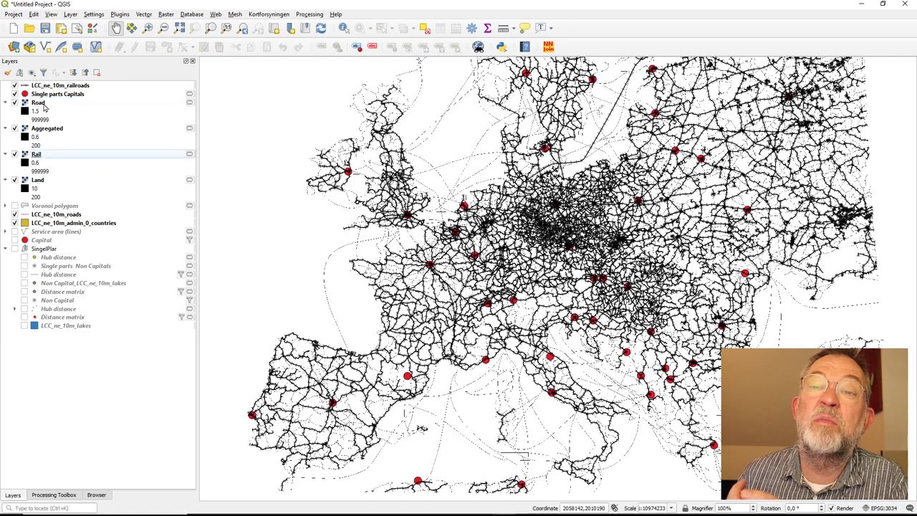
pyautogui.click(30, 106)
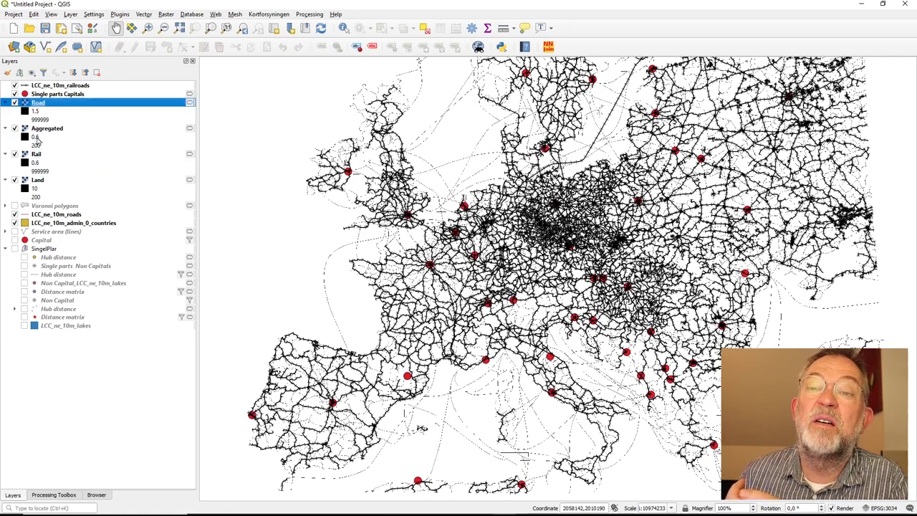
pyautogui.moveTo(49, 130); pyautogui.dragTo(46, 104)
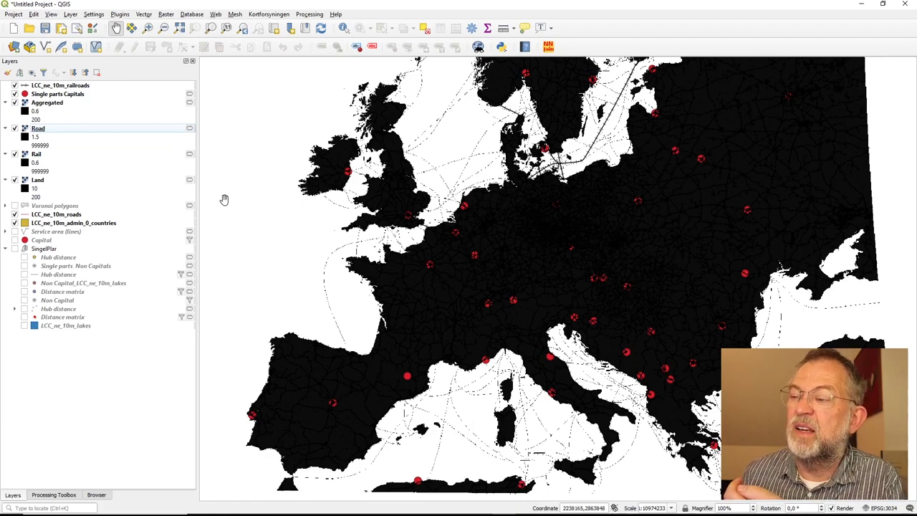
pyautogui.scroll(2, 384, 303)
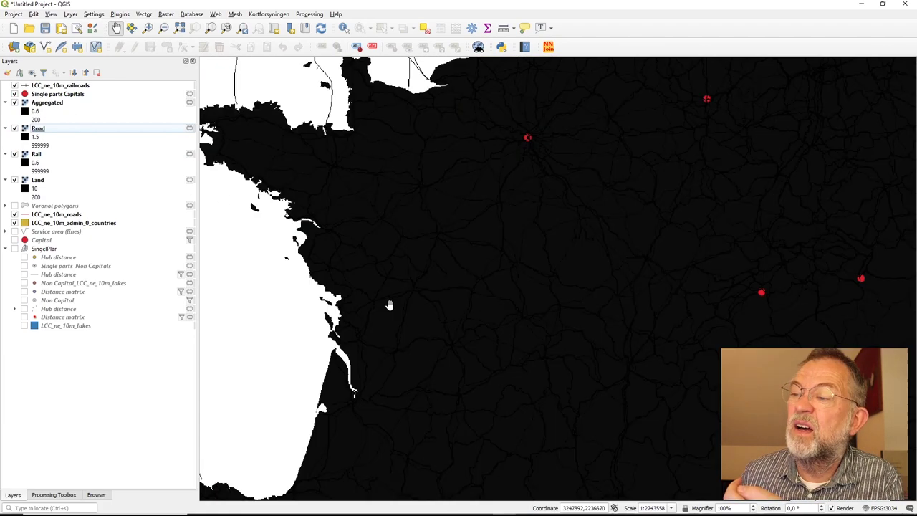
pyautogui.rightClick(55, 105)
pyautogui.click(100, 268)
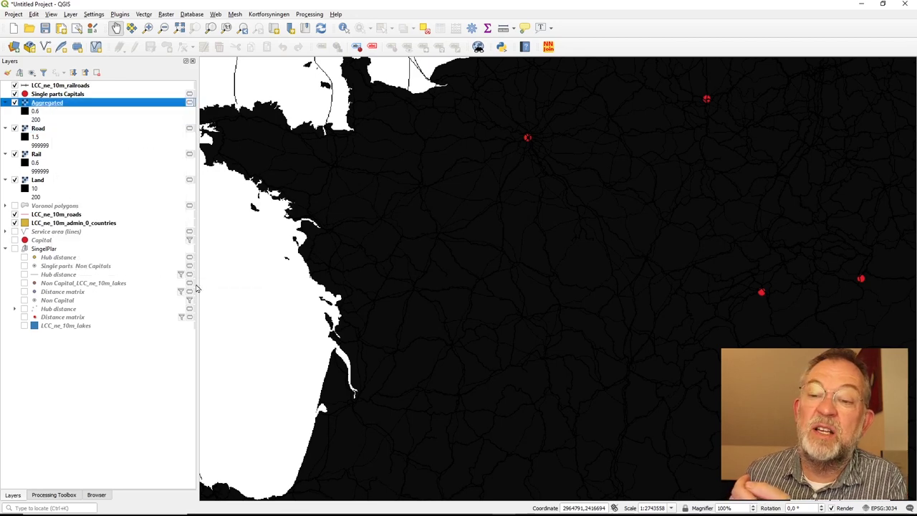
# Classify the Aggregated raster as Paletted/Unique values with four classes: 0.6, 1.59701, 9.57313 and 200.003
pyautogui.click(414, 68)
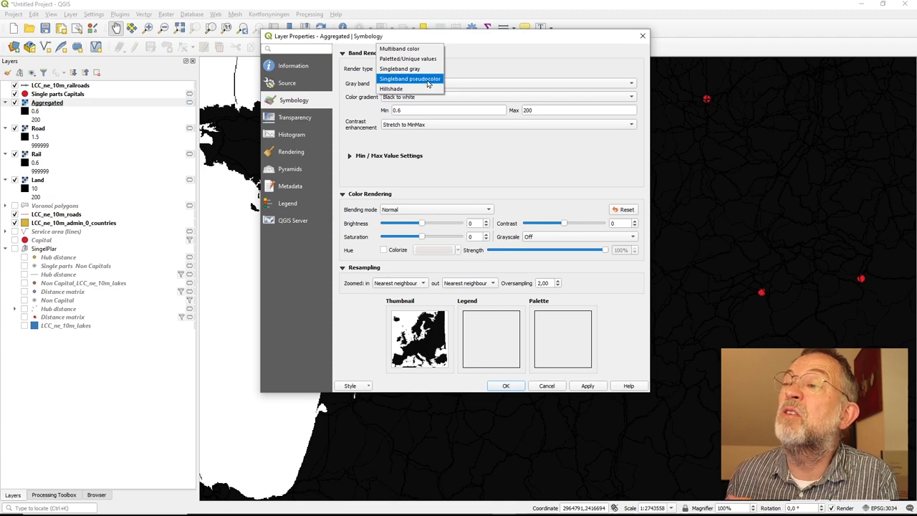
pyautogui.click(430, 59)
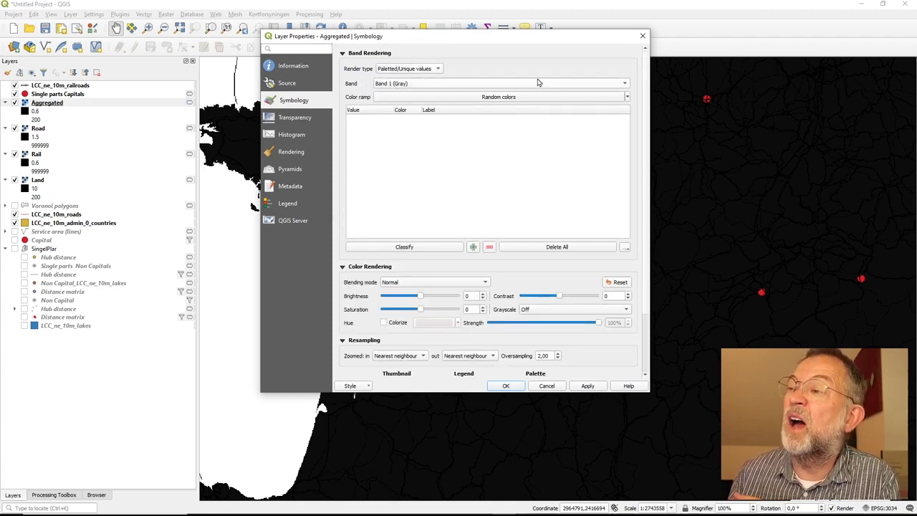
pyautogui.click(424, 249)
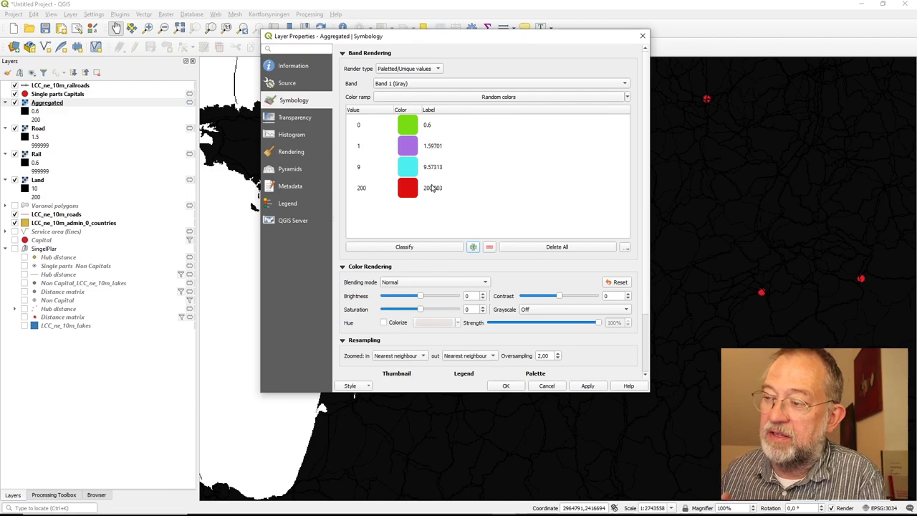
pyautogui.click(507, 386)
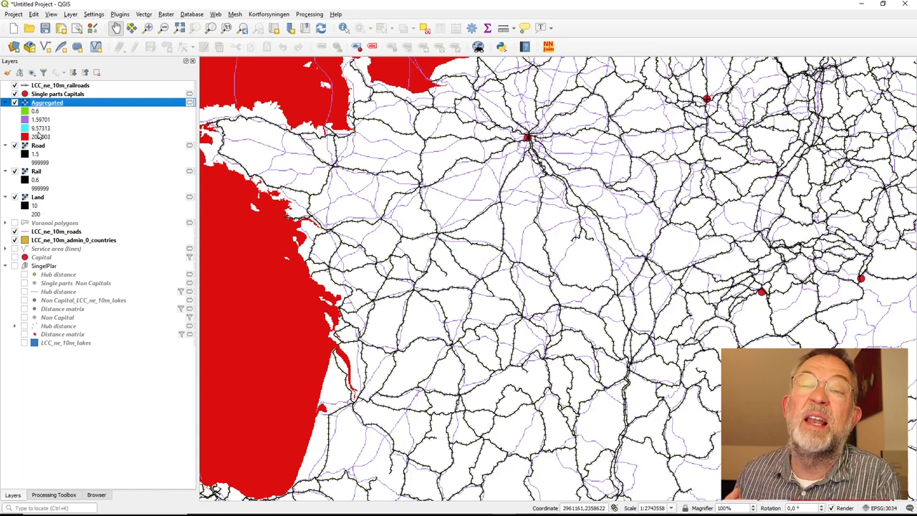
# Hide the LCC_ne_10m_railroads layer so the coloured Aggregated raster shows beneath the capitals
pyautogui.click(15, 86)
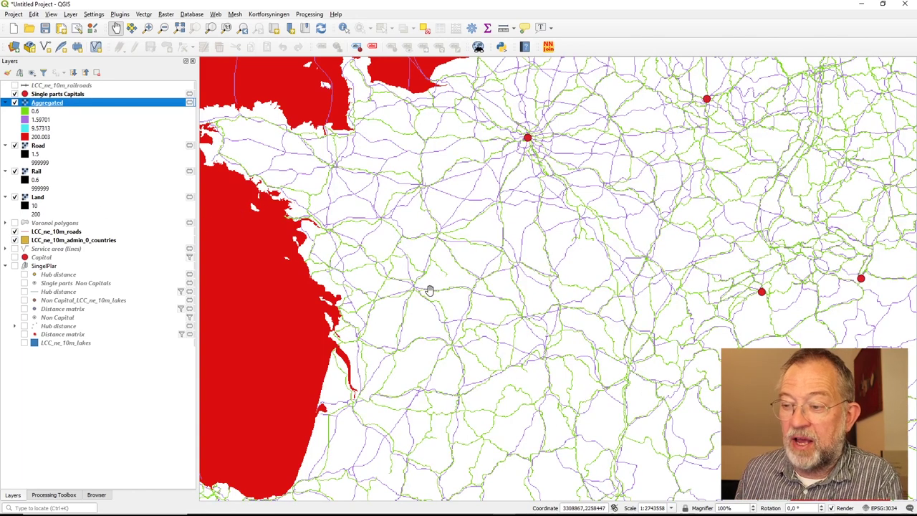
pyautogui.rightClick(47, 104)
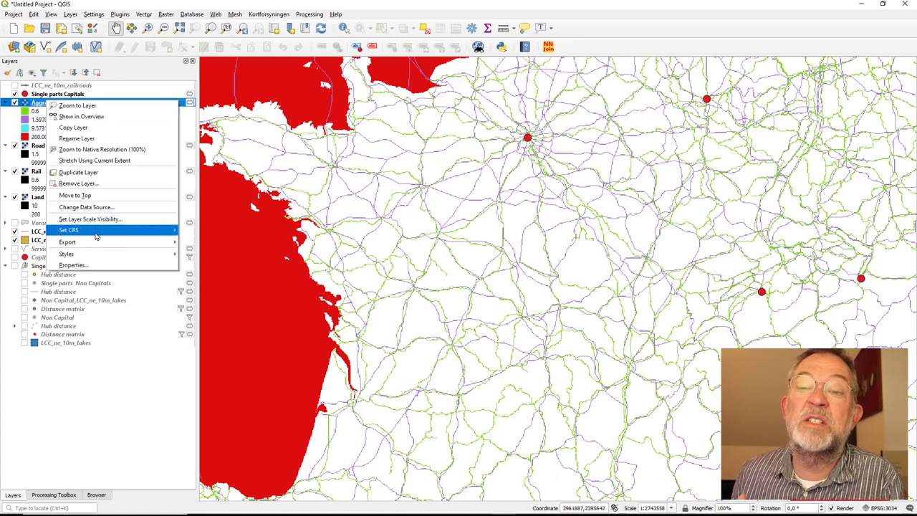
# Rename the Aggregated layer to 'Cost' and frame the map over central Europe
pyautogui.click(85, 140)
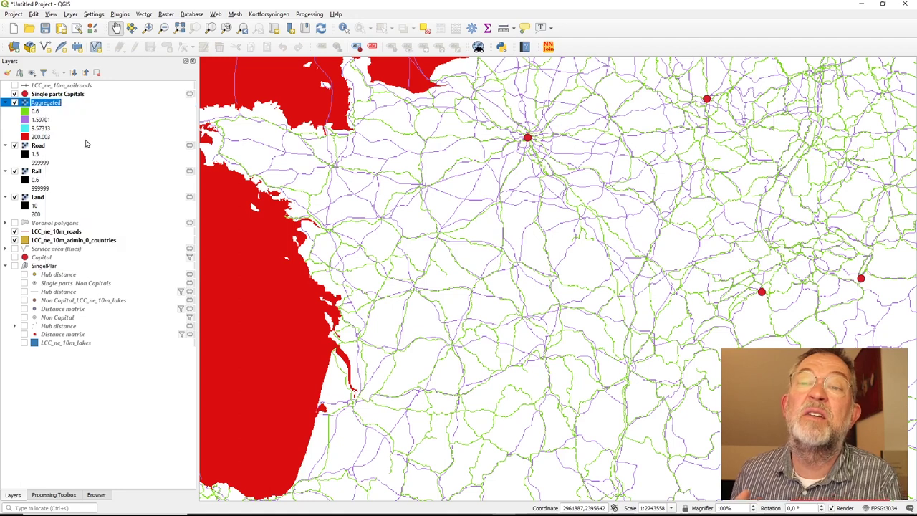
pyautogui.write('Cost')
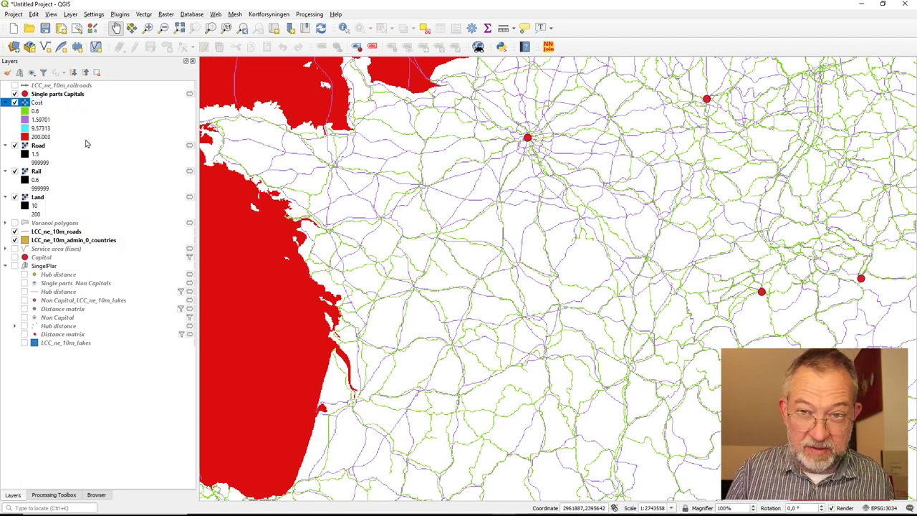
pyautogui.press('Return')
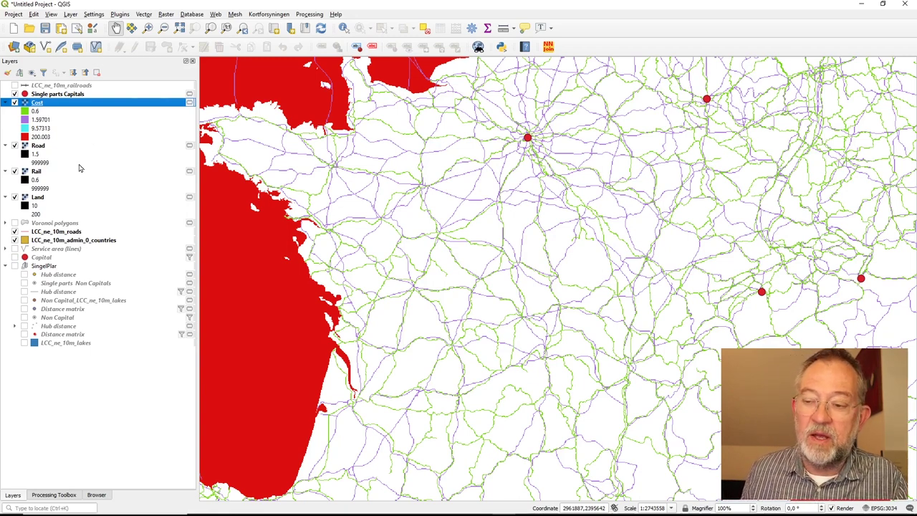
pyautogui.moveTo(548, 215); pyautogui.dragTo(312, 229)
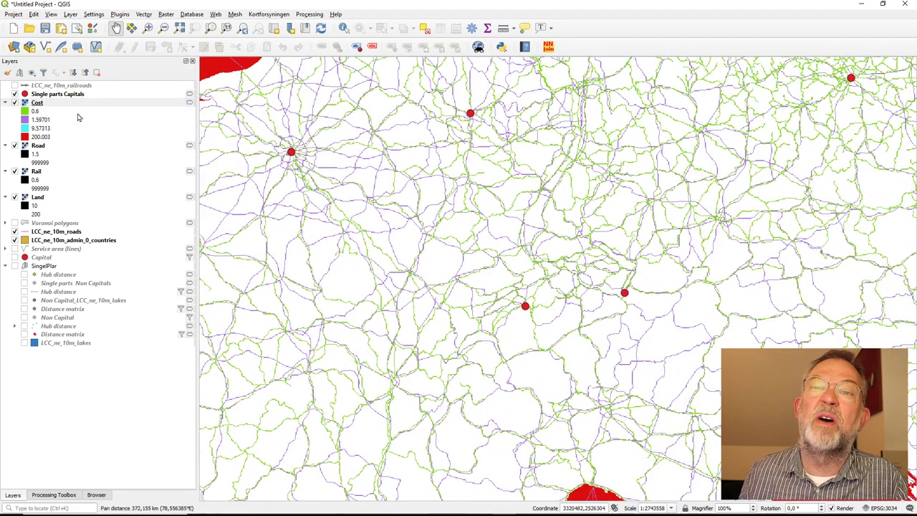
pyautogui.scroll(-1, 469, 223)
pyautogui.scroll(-1, 470, 223)
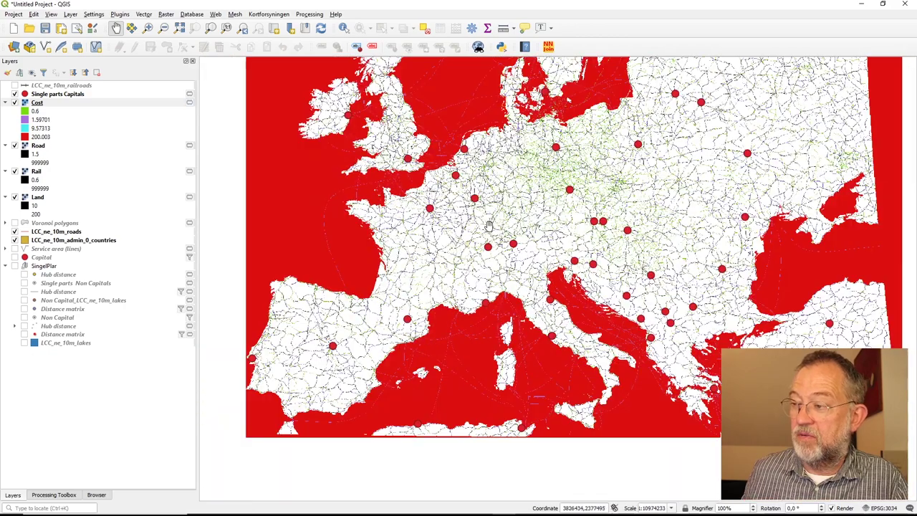
pyautogui.moveTo(562, 208); pyautogui.dragTo(487, 271)
pyautogui.scroll(1, 484, 268)
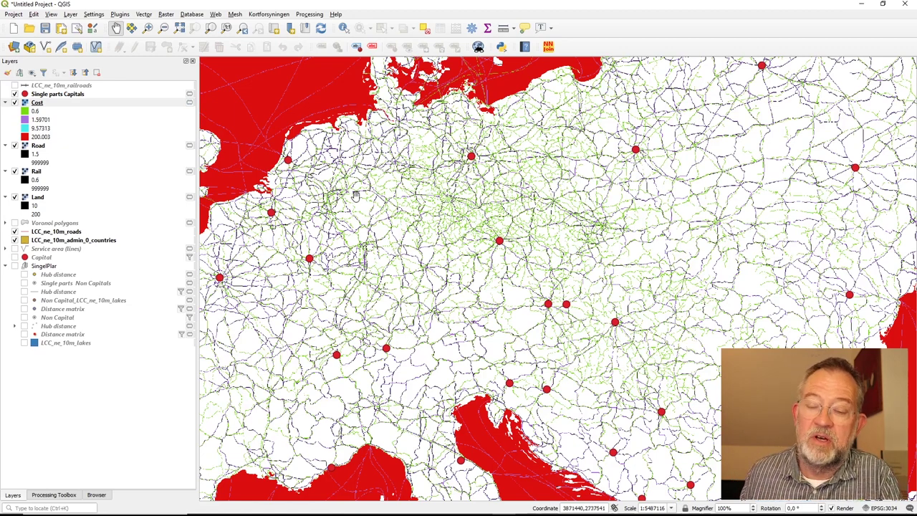
# Launch r.cost from the Processing Toolbox's recently used list, with Cost as the unit cost layer
pyautogui.click(54, 495)
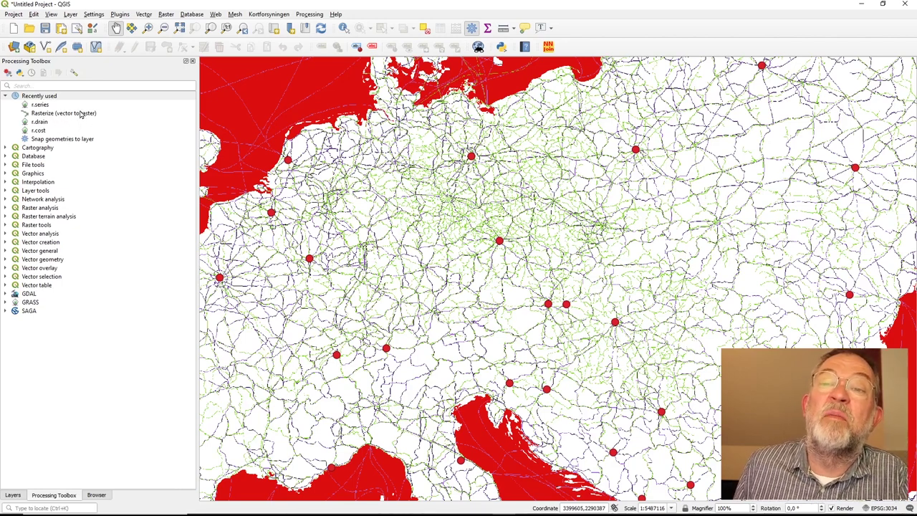
pyautogui.doubleClick(37, 130)
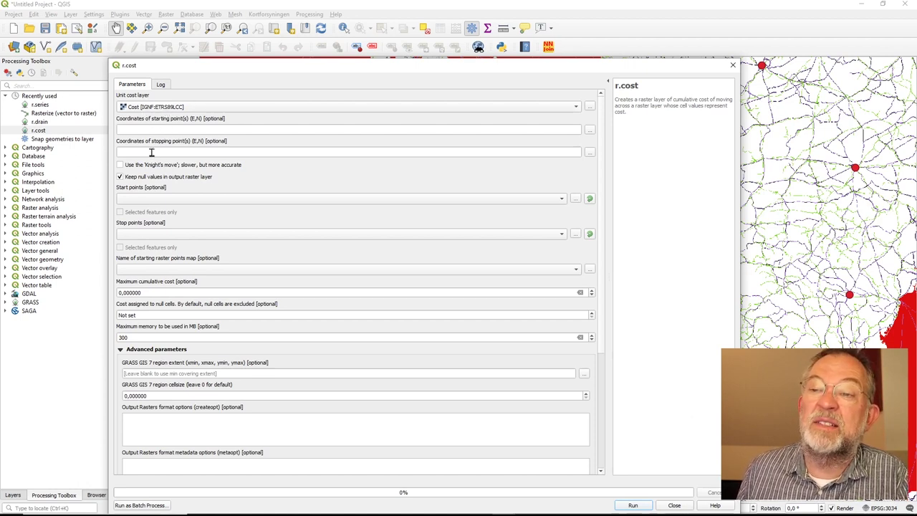
# Run r.cost using Single parts Capitals [EPSG:3034] as the start points
pyautogui.click(147, 202)
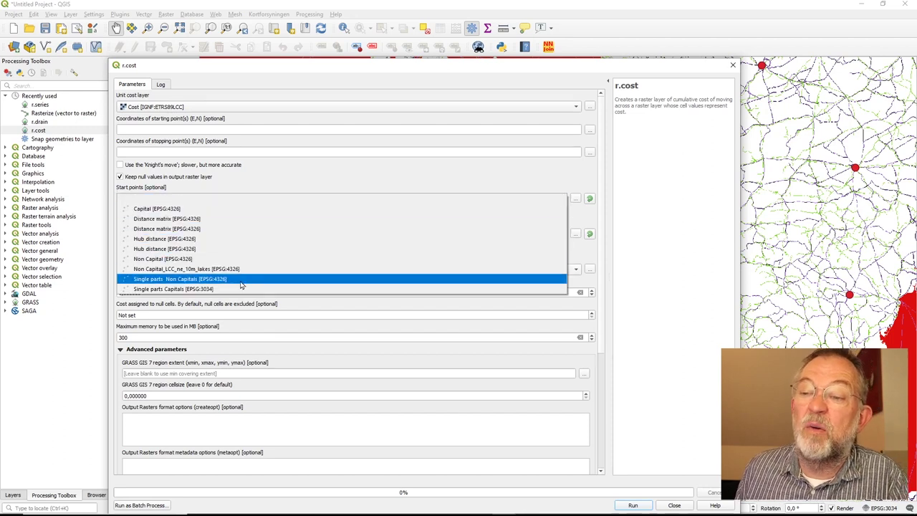
pyautogui.click(192, 288)
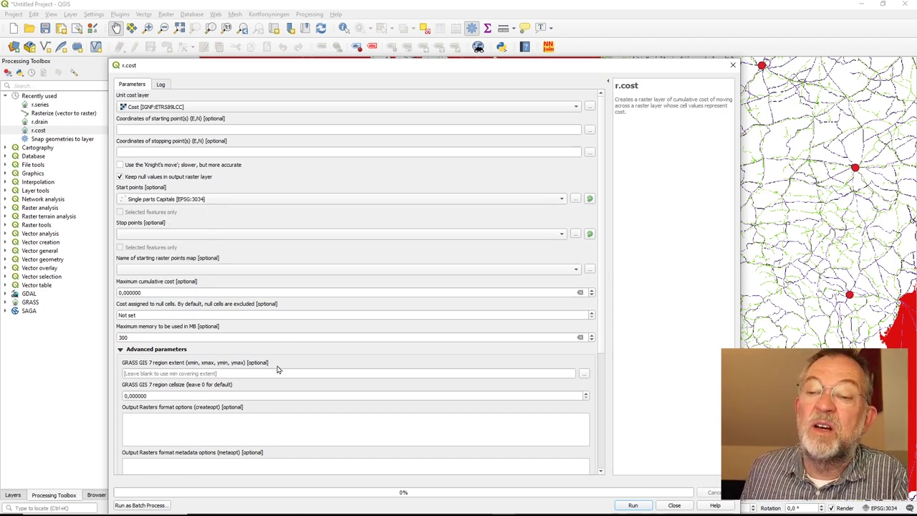
pyautogui.scroll(-5, 430, 411)
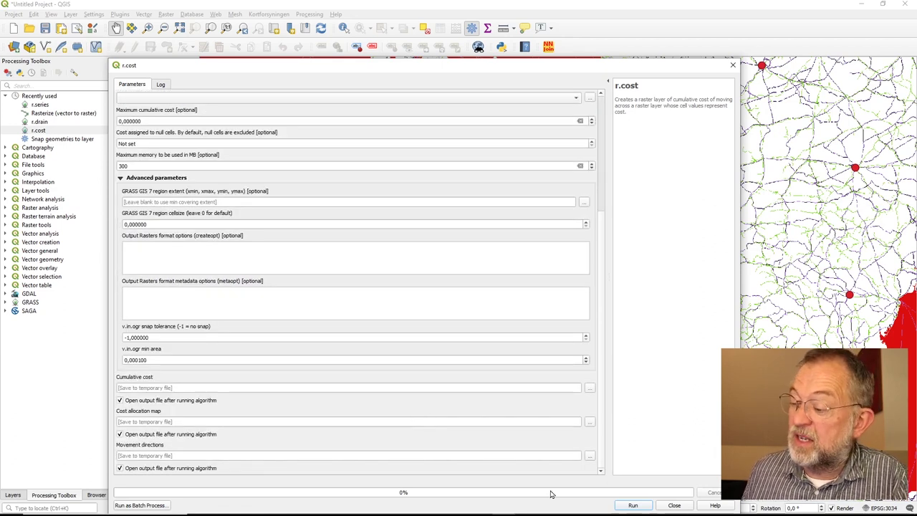
pyautogui.click(633, 506)
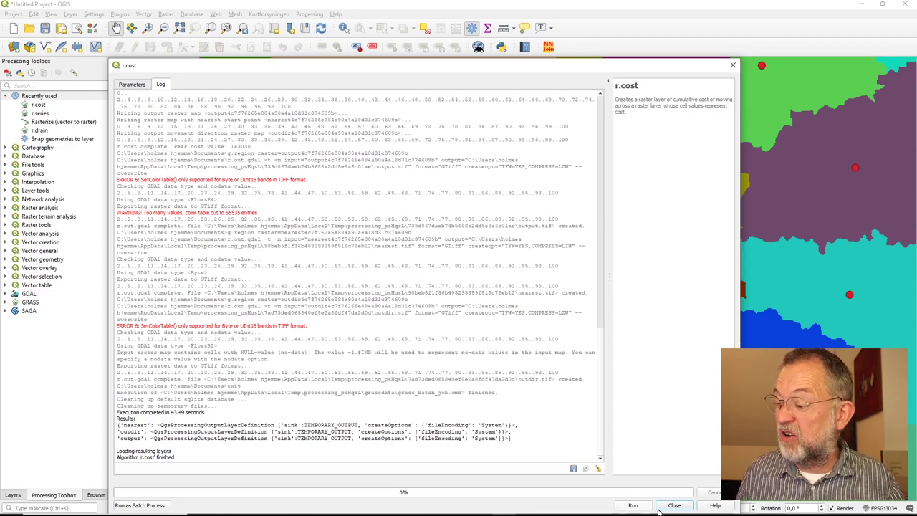
# Close the finished r.cost dialog and return to the Layers panel listing its three outputs
pyautogui.click(674, 505)
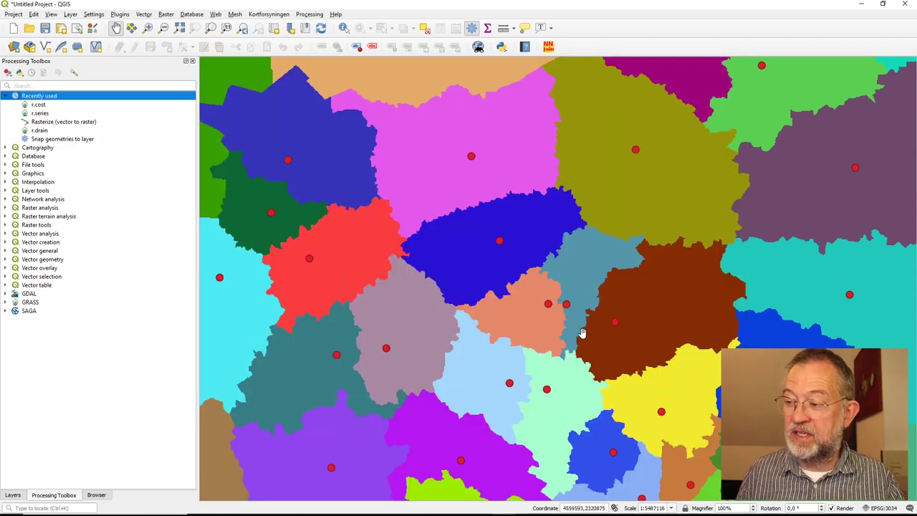
pyautogui.scroll(-3, 588, 324)
pyautogui.scroll(2, 609, 319)
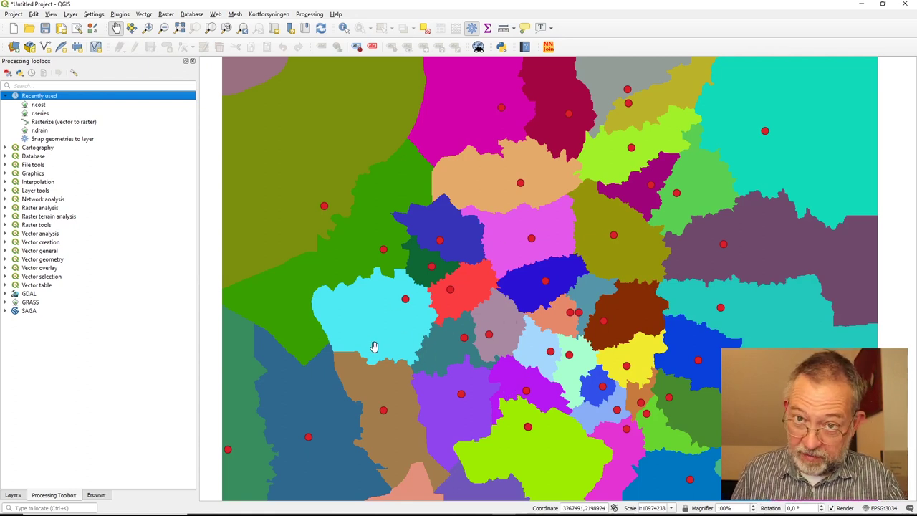
pyautogui.click(13, 495)
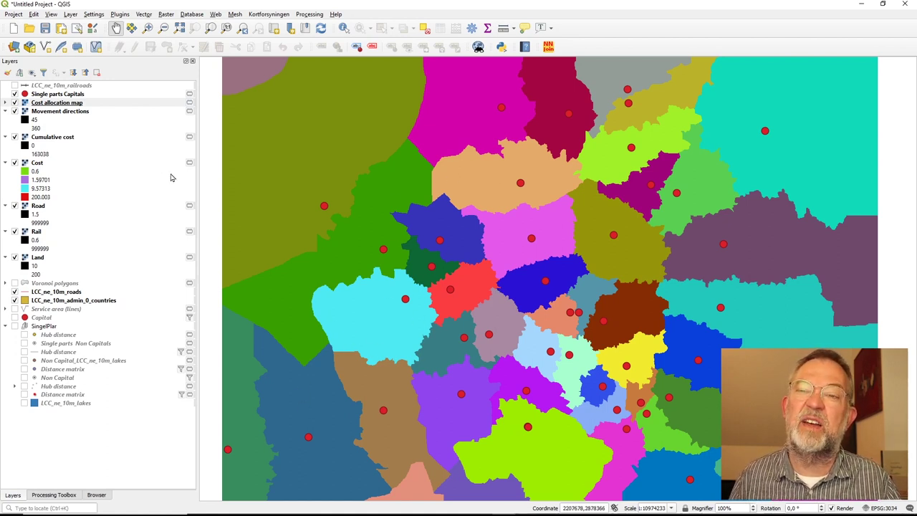
# Turn LCC_ne_10m_railroads back on and hide the Cost allocation map to reveal Movement directions
pyautogui.click(15, 85)
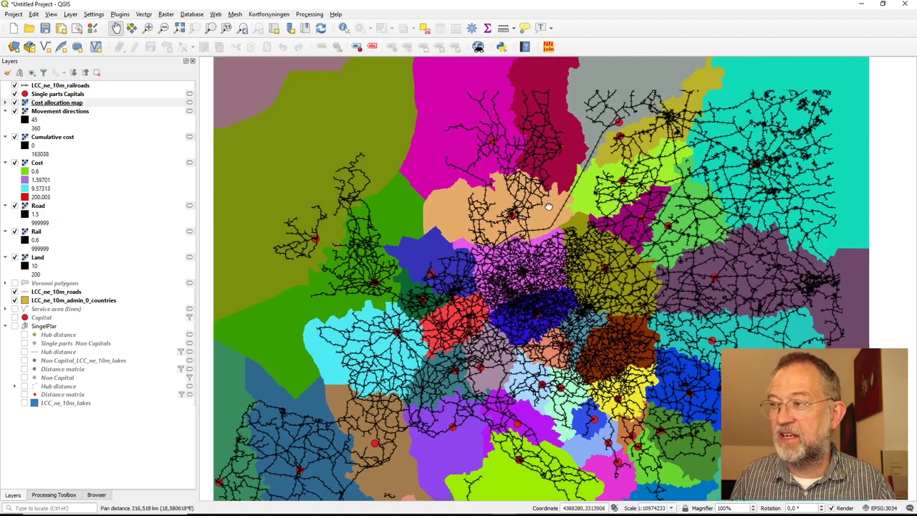
pyautogui.moveTo(559, 162); pyautogui.dragTo(540, 240)
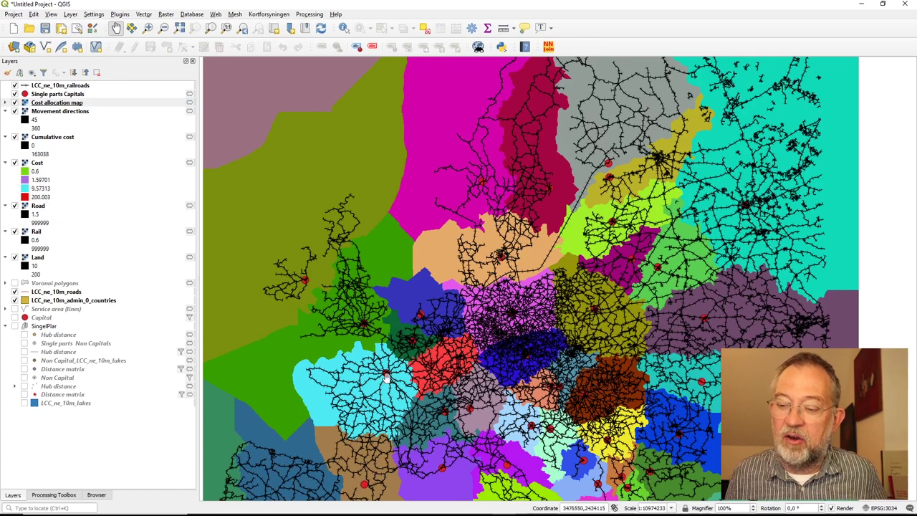
pyautogui.click(15, 103)
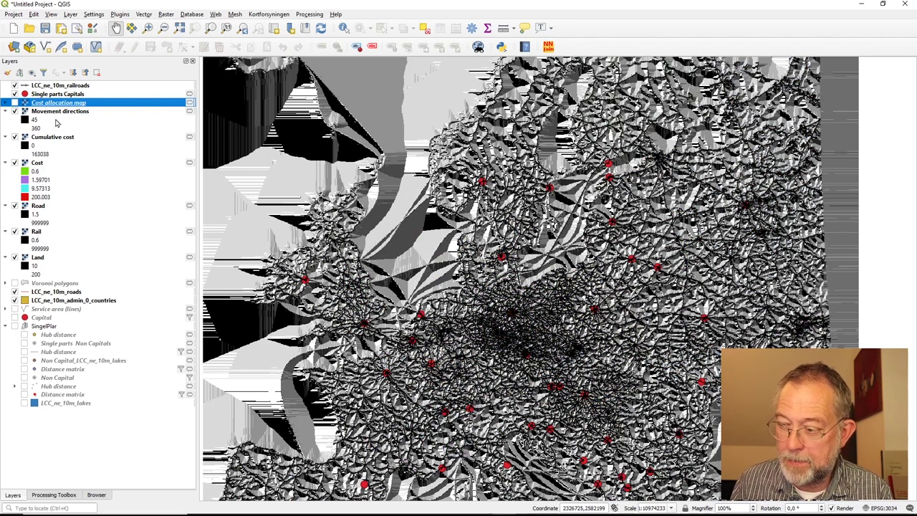
# Hide the Movement directions raster and display the Cost allocation map again
pyautogui.scroll(1, 391, 381)
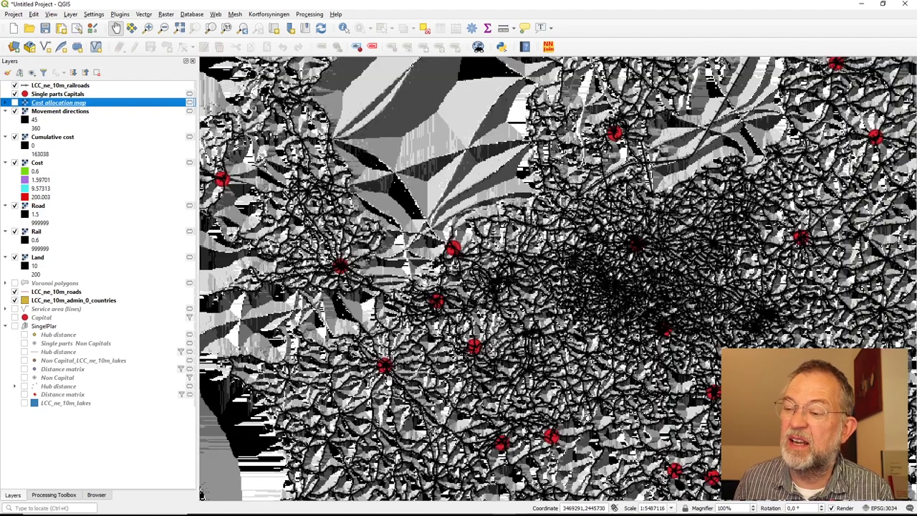
pyautogui.scroll(1, 387, 378)
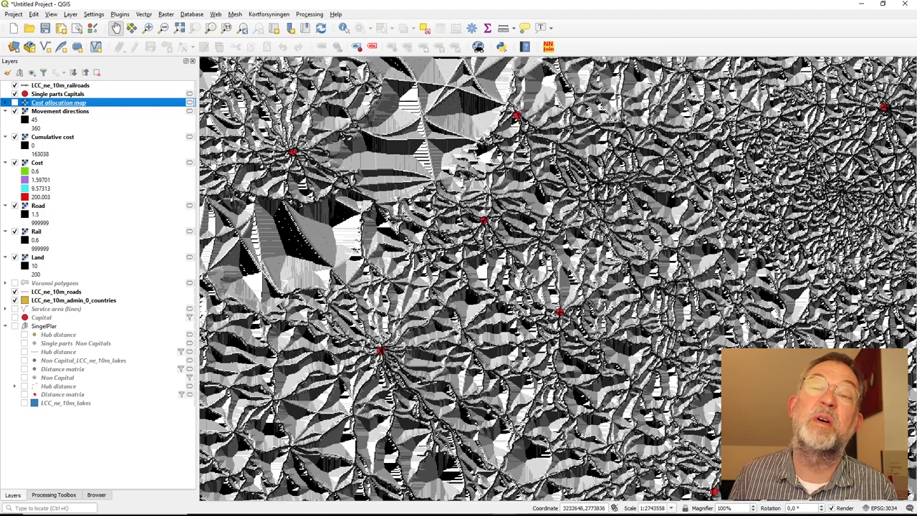
pyautogui.click(13, 113)
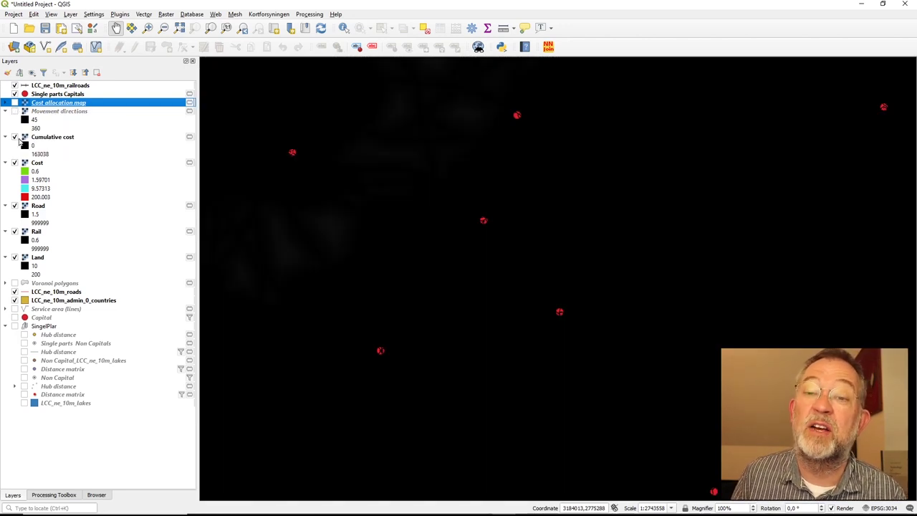
pyautogui.scroll(-1, 432, 265)
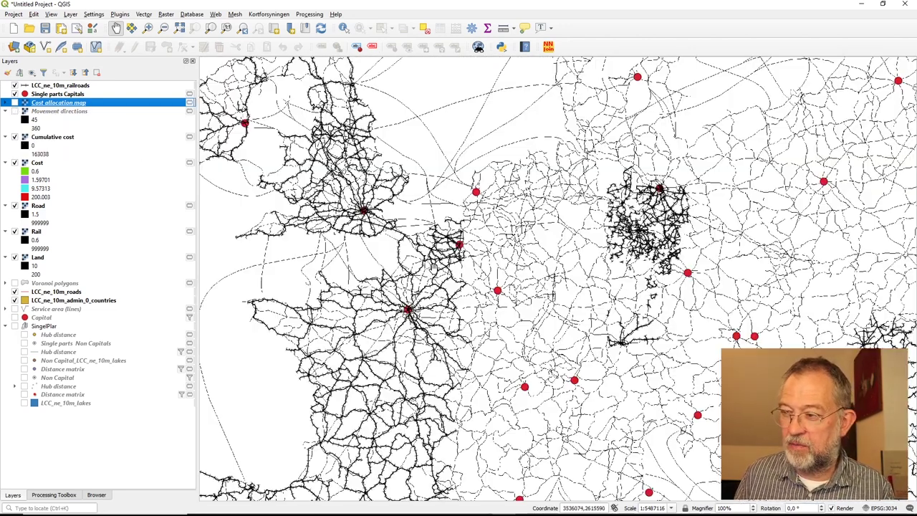
pyautogui.scroll(1, 429, 268)
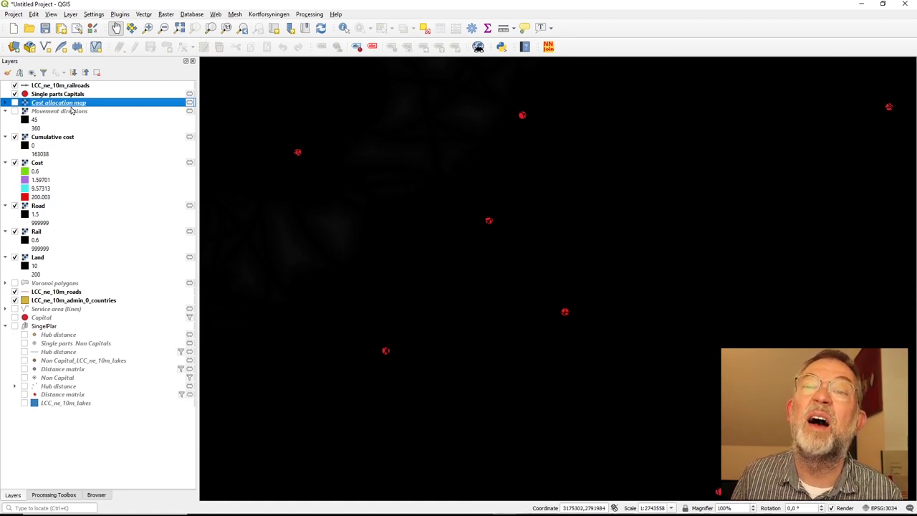
pyautogui.click(14, 104)
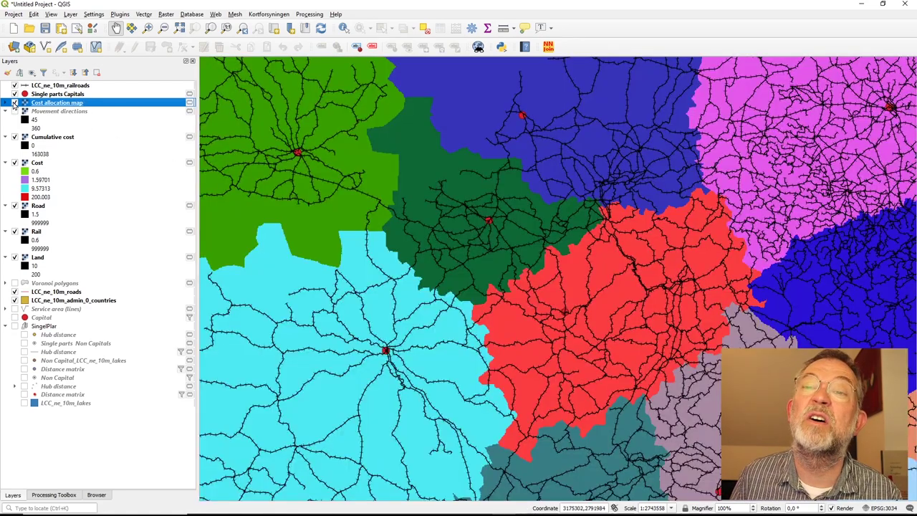
pyautogui.click(14, 104)
# Style Cumulative cost as singleband pseudocolor, inverted ramp, min/max from the updated canvas extent
pyautogui.rightClick(68, 138)
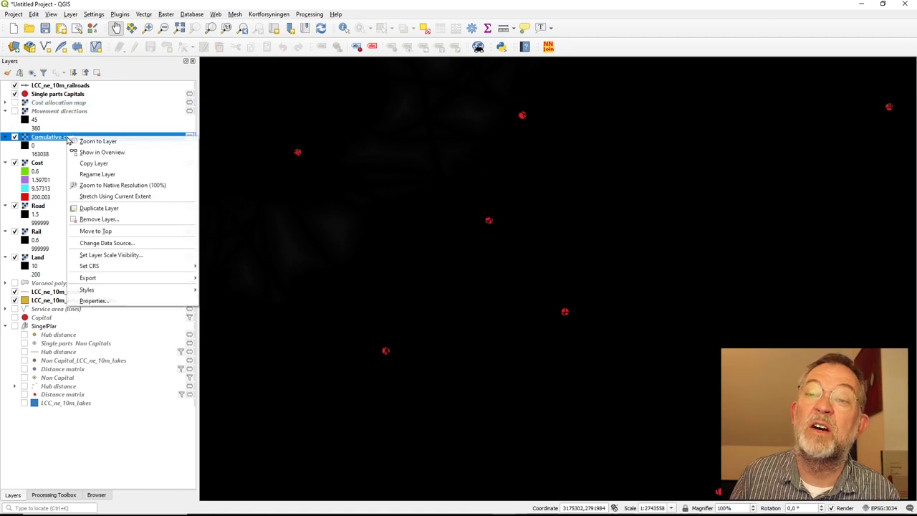
pyautogui.click(114, 302)
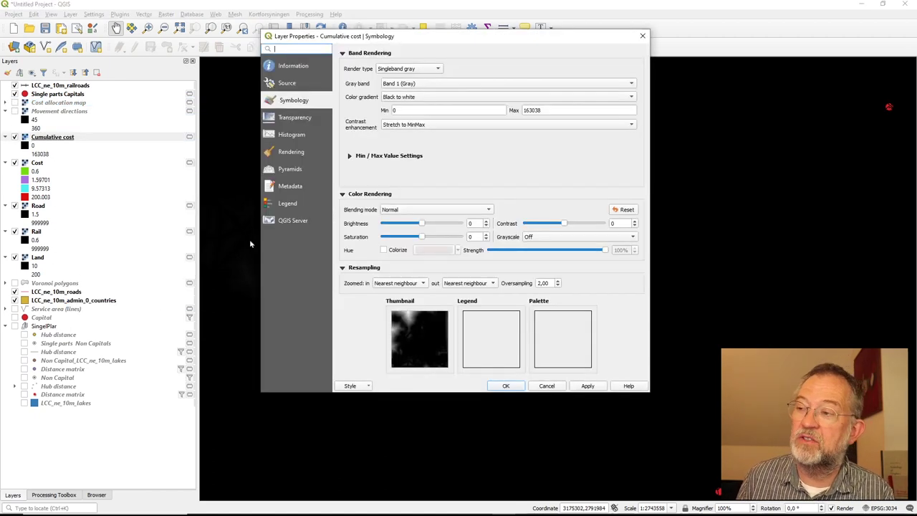
pyautogui.click(427, 69)
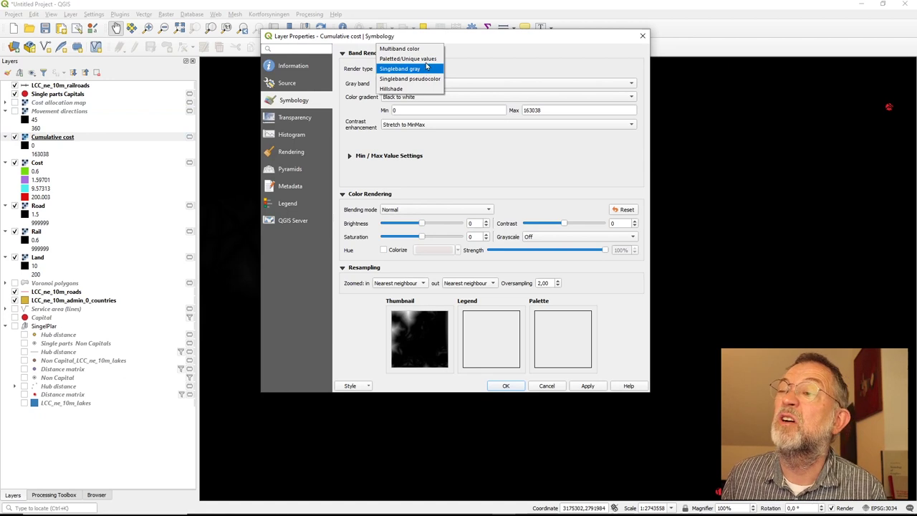
pyautogui.click(427, 80)
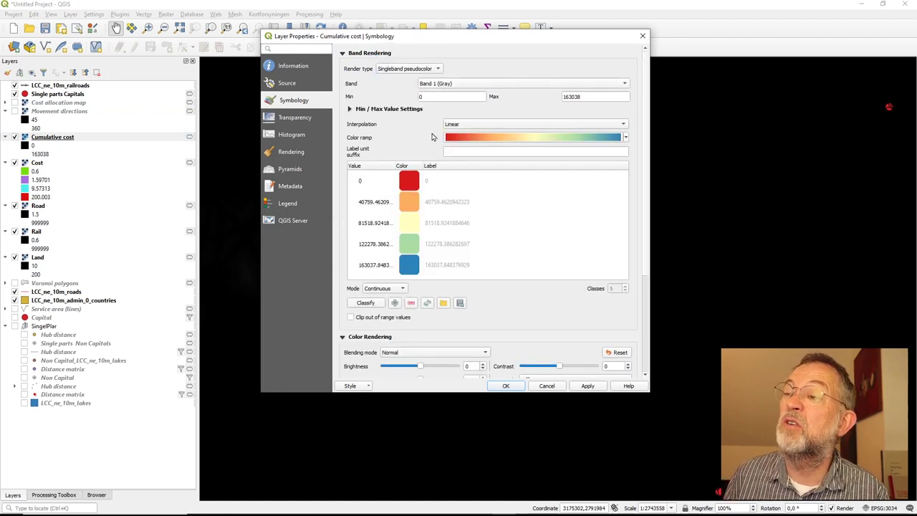
pyautogui.click(625, 138)
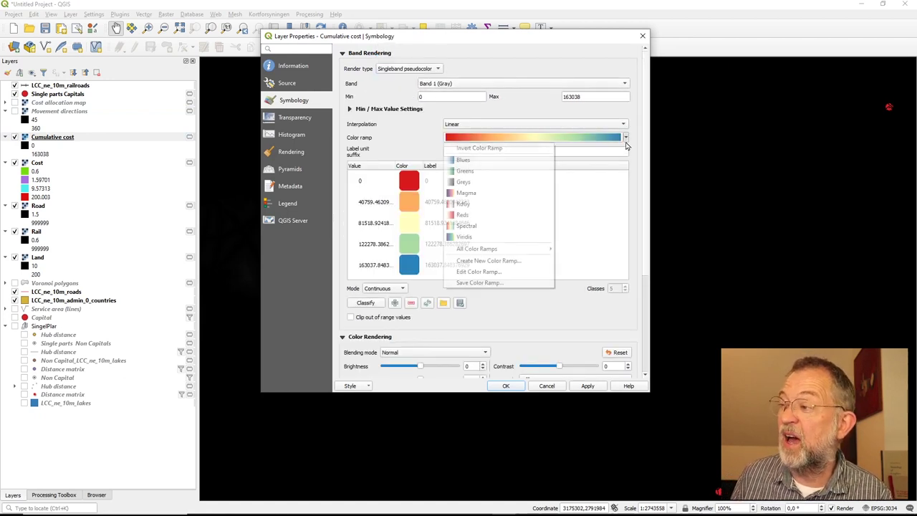
pyautogui.click(529, 149)
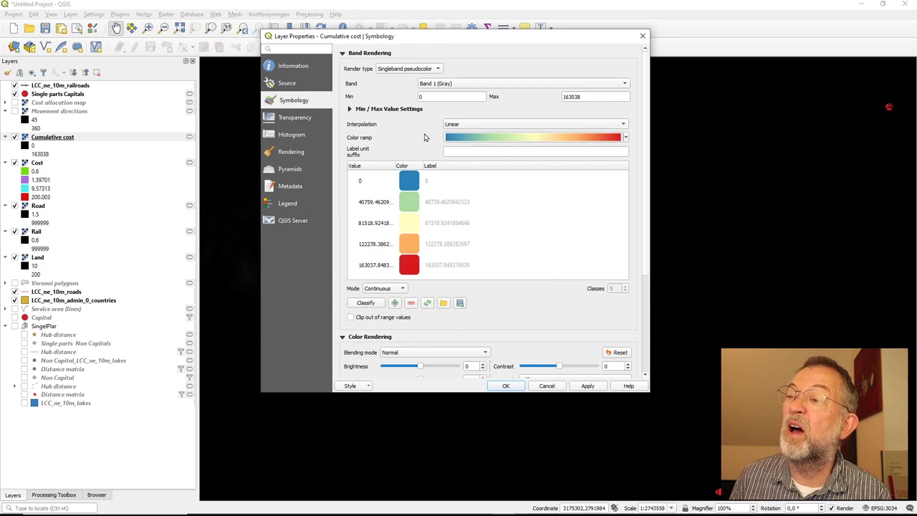
pyautogui.click(350, 109)
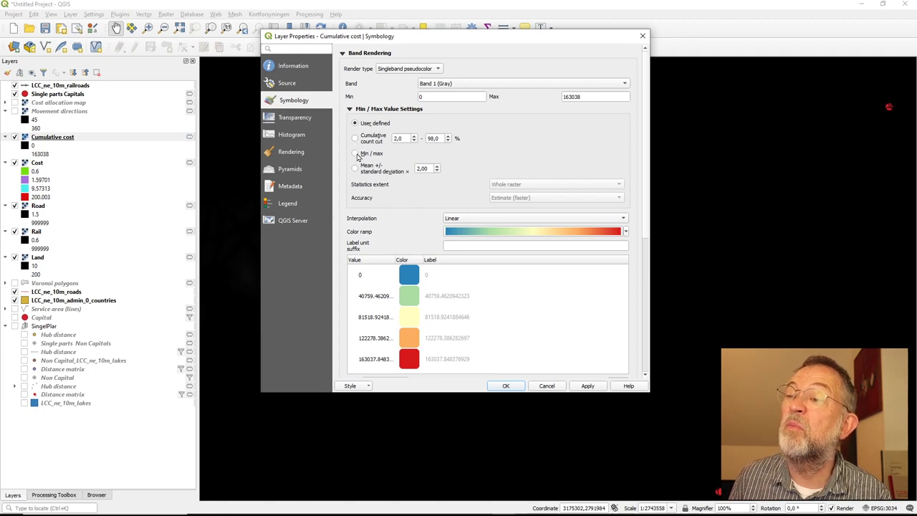
pyautogui.click(355, 154)
pyautogui.click(497, 188)
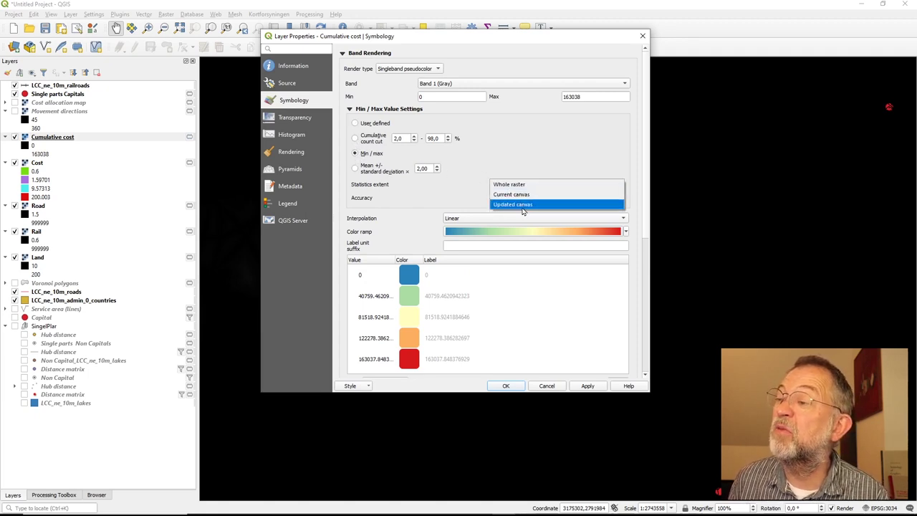
pyautogui.click(522, 206)
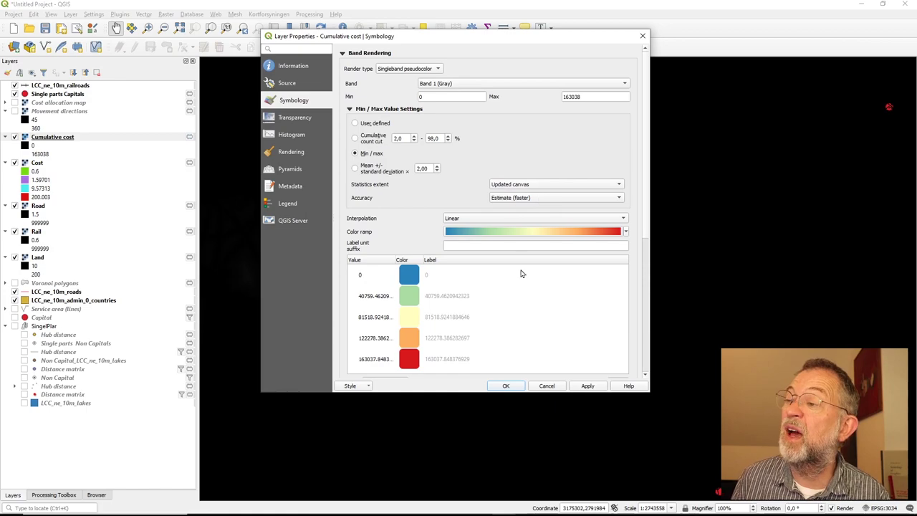
pyautogui.click(506, 387)
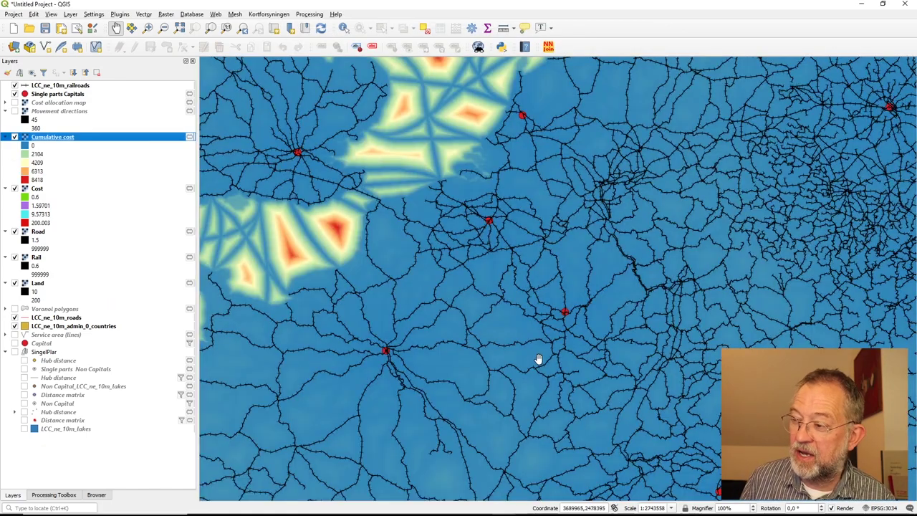
# After inspecting costs around a capital, move LCC_ne_10m_roads to second place in the layer order
pyautogui.scroll(-1, 501, 316)
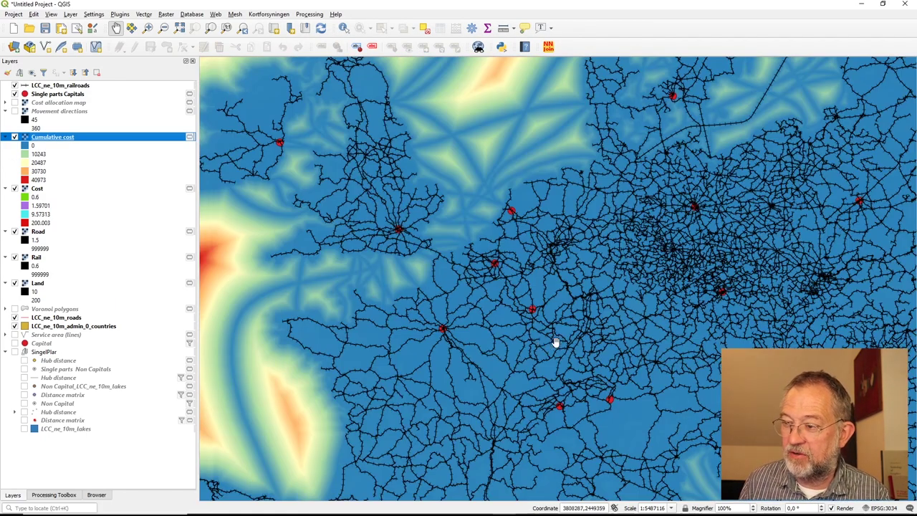
pyautogui.moveTo(572, 352); pyautogui.dragTo(512, 332)
pyautogui.scroll(1, 512, 333)
pyautogui.moveTo(451, 389); pyautogui.dragTo(516, 258)
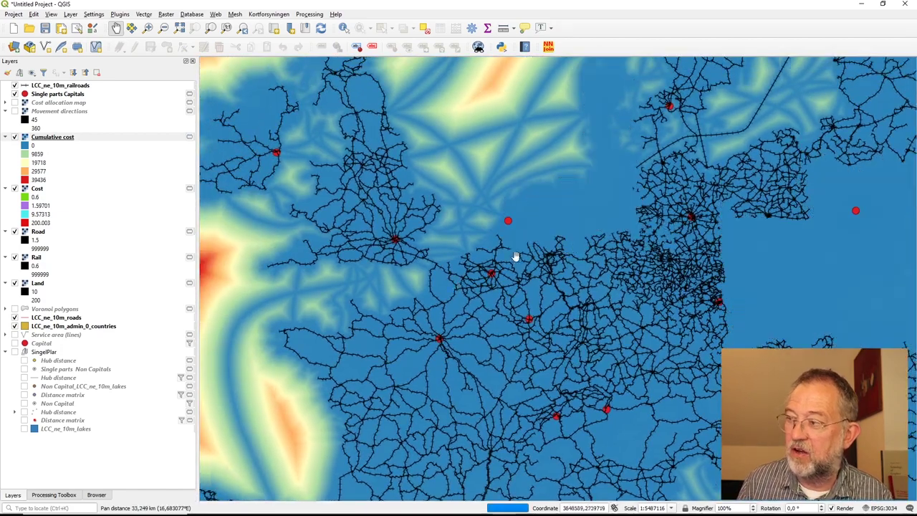
pyautogui.scroll(1, 549, 322)
pyautogui.scroll(2, 511, 362)
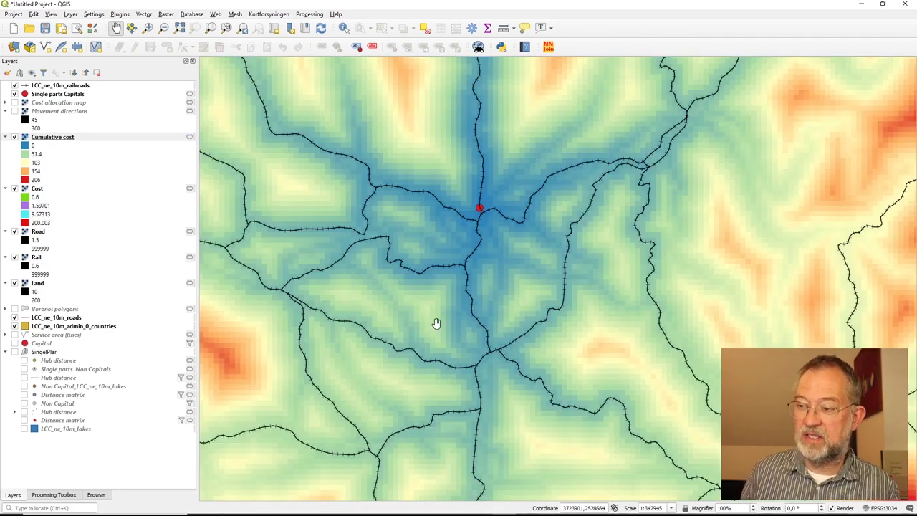
pyautogui.moveTo(485, 294); pyautogui.dragTo(537, 380)
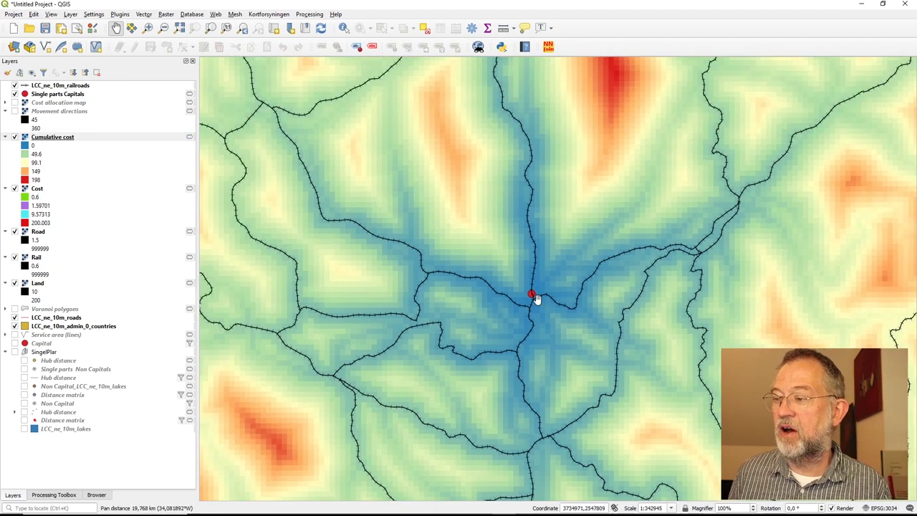
pyautogui.moveTo(596, 259); pyautogui.dragTo(388, 333)
pyautogui.moveTo(560, 280); pyautogui.dragTo(371, 337)
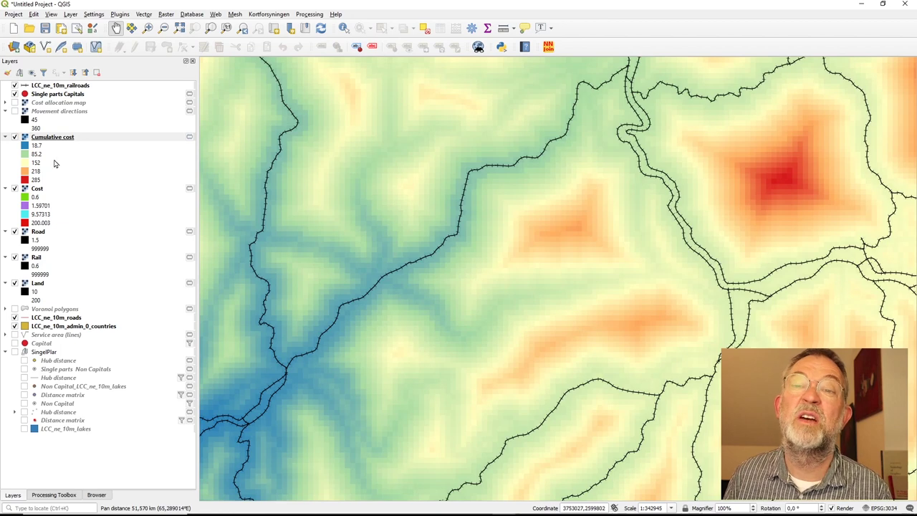
pyautogui.moveTo(54, 320); pyautogui.dragTo(64, 93)
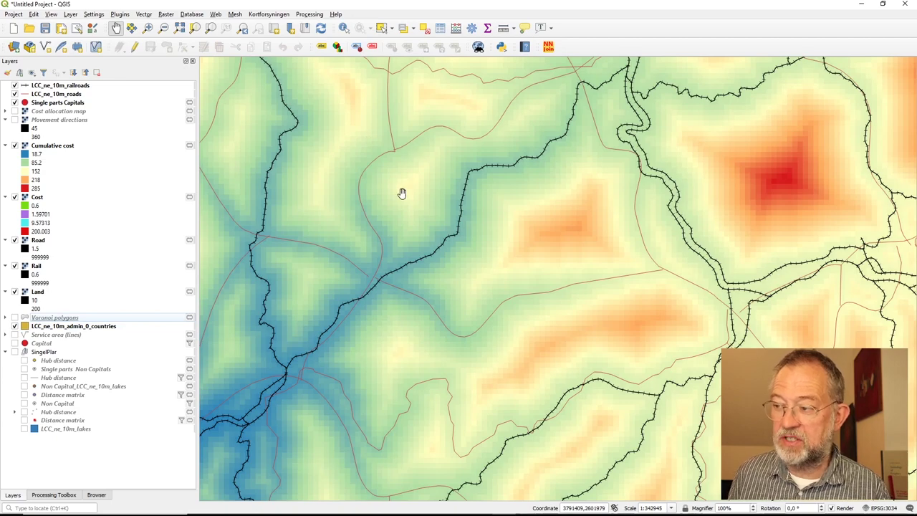
# Pan and zoom across the cost surface to get a close view of a capital
pyautogui.moveTo(632, 234); pyautogui.dragTo(460, 378)
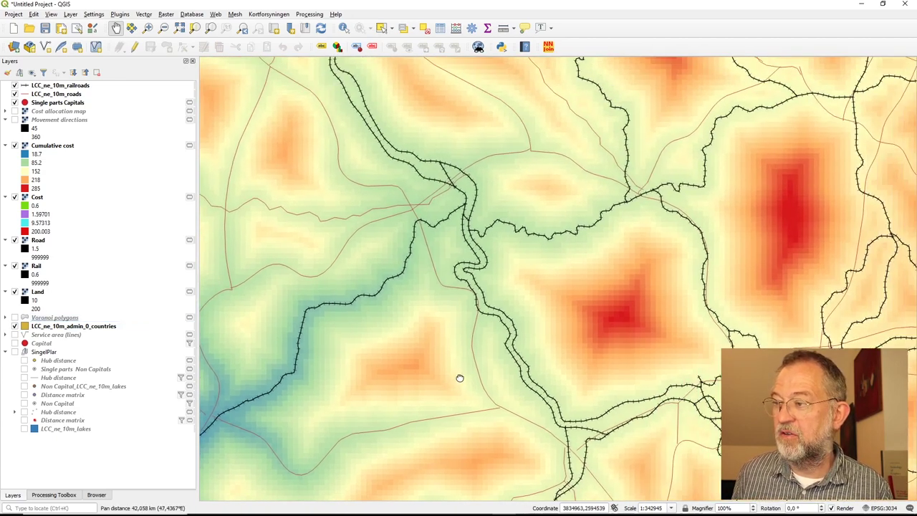
pyautogui.moveTo(536, 296); pyautogui.dragTo(386, 451)
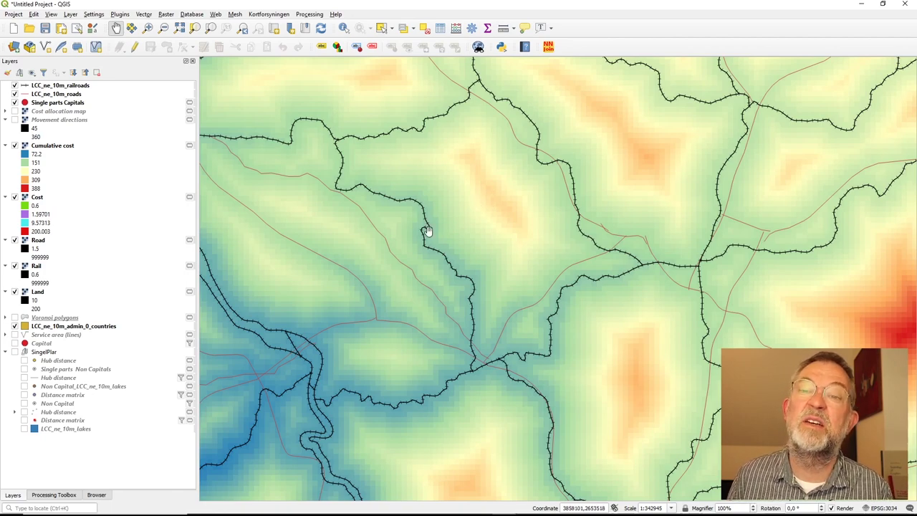
pyautogui.moveTo(577, 316); pyautogui.dragTo(358, 303)
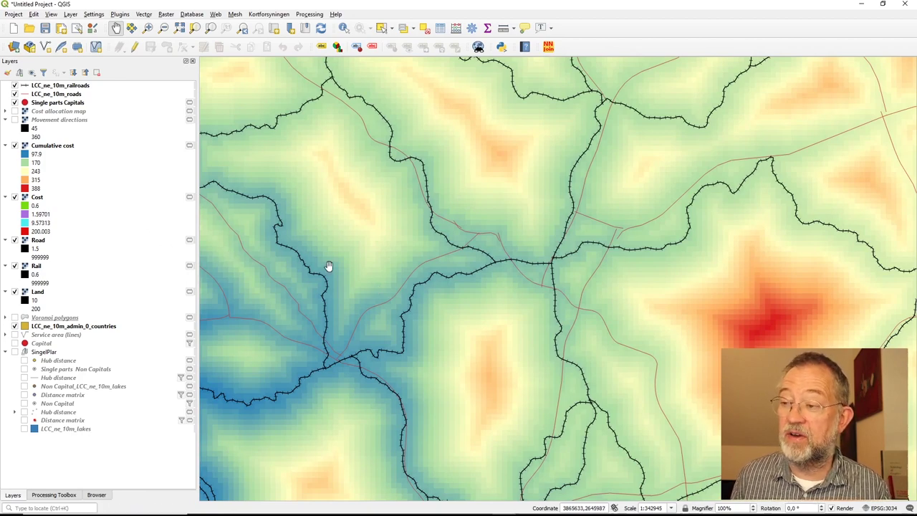
pyautogui.scroll(-3, 327, 266)
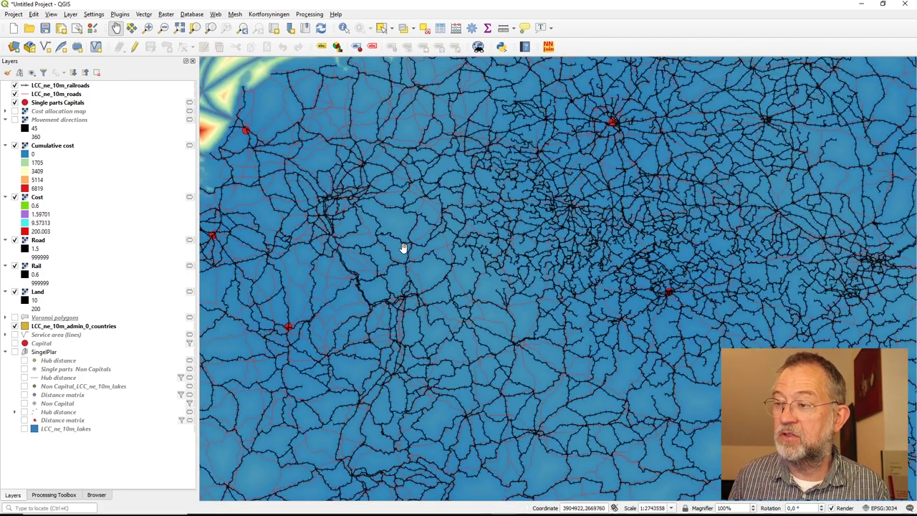
pyautogui.moveTo(463, 221); pyautogui.dragTo(415, 311)
pyautogui.scroll(3, 405, 290)
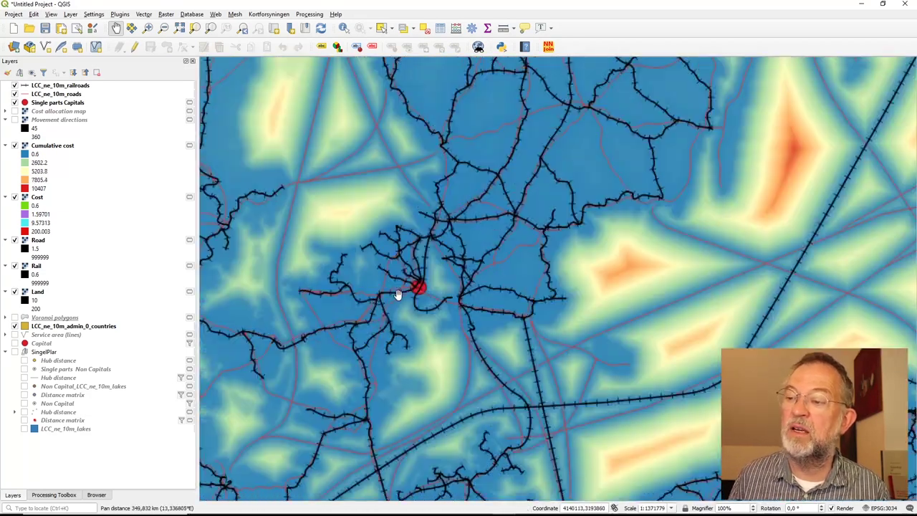
pyautogui.scroll(1, 429, 290)
pyautogui.scroll(2, 417, 263)
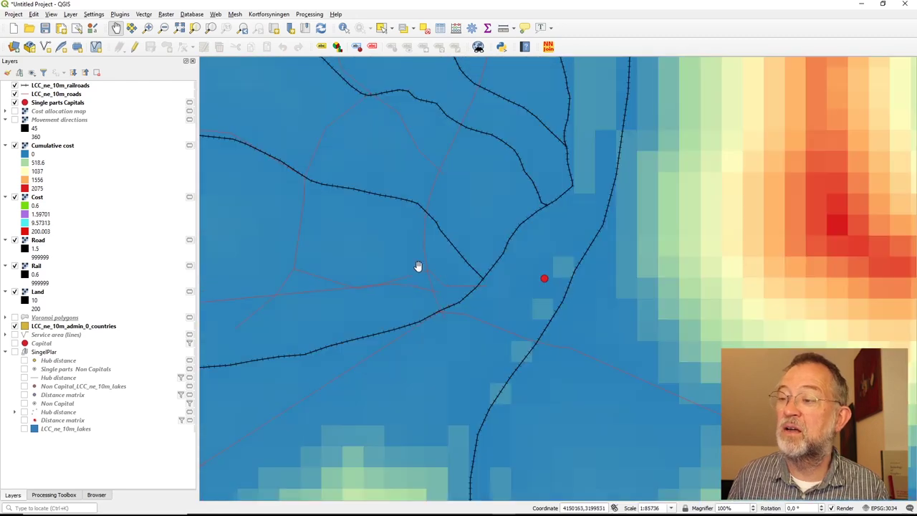
pyautogui.moveTo(409, 322); pyautogui.dragTo(445, 399)
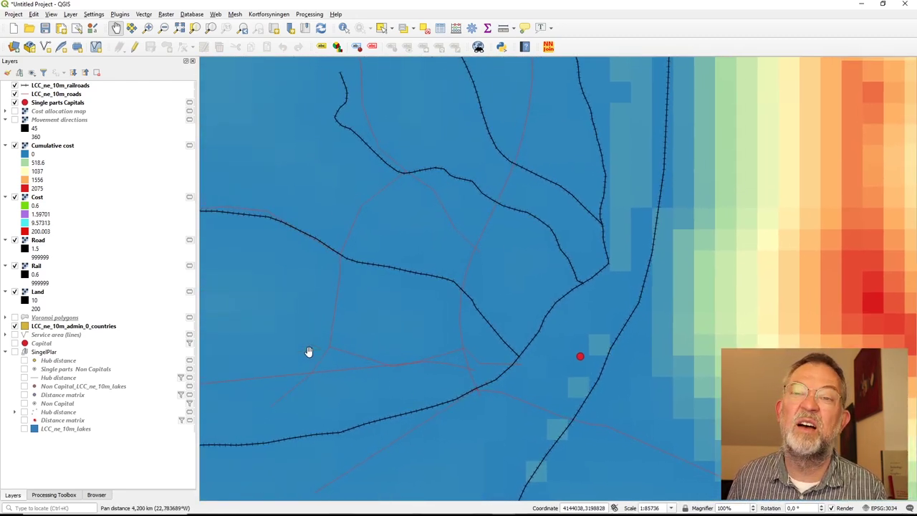
# Identify Cumulative cost values near the capital, reading a Band 1 value of about 30.55
pyautogui.click(344, 28)
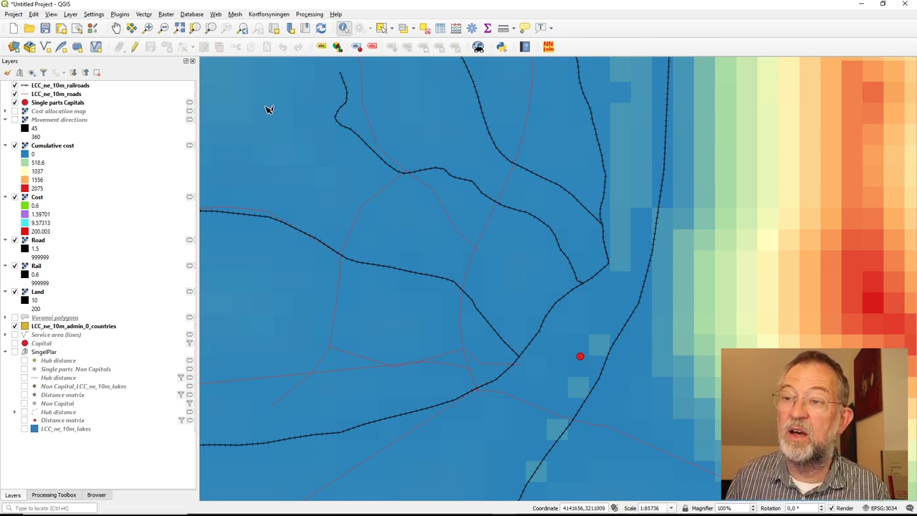
pyautogui.click(59, 149)
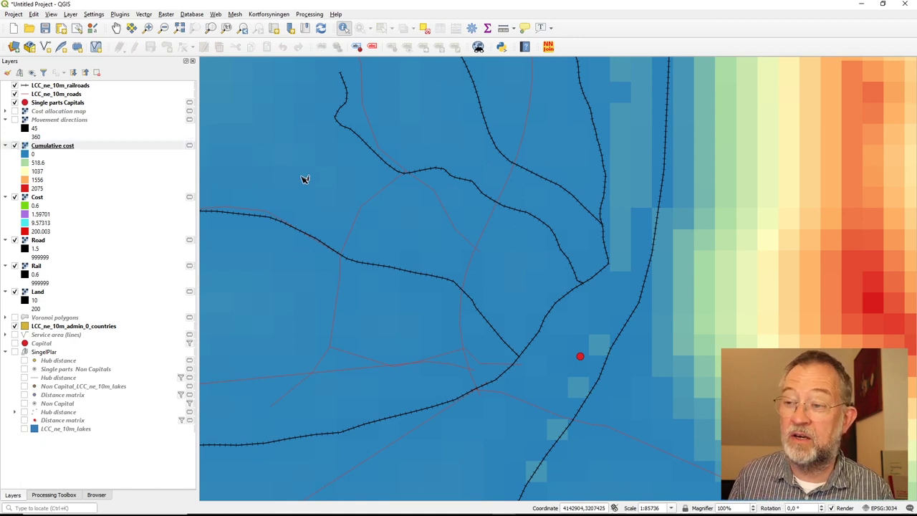
pyautogui.click(304, 179)
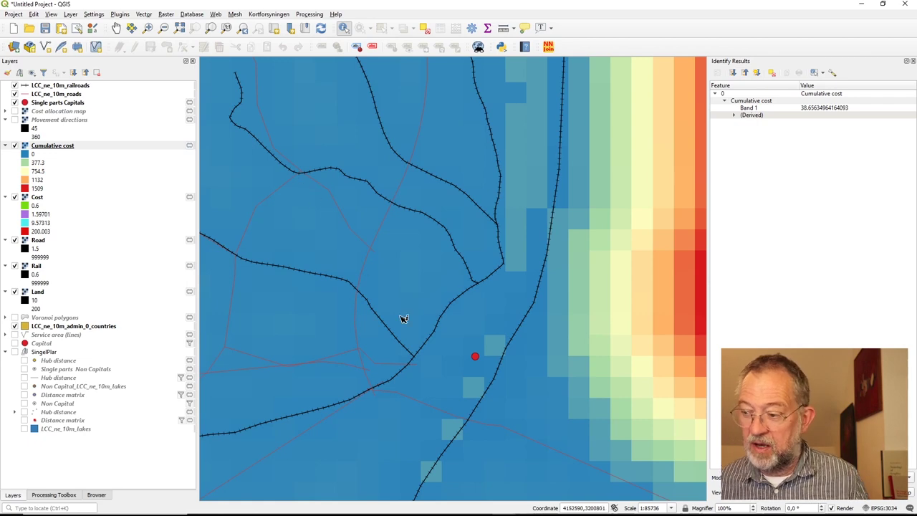
pyautogui.scroll(-2, 450, 348)
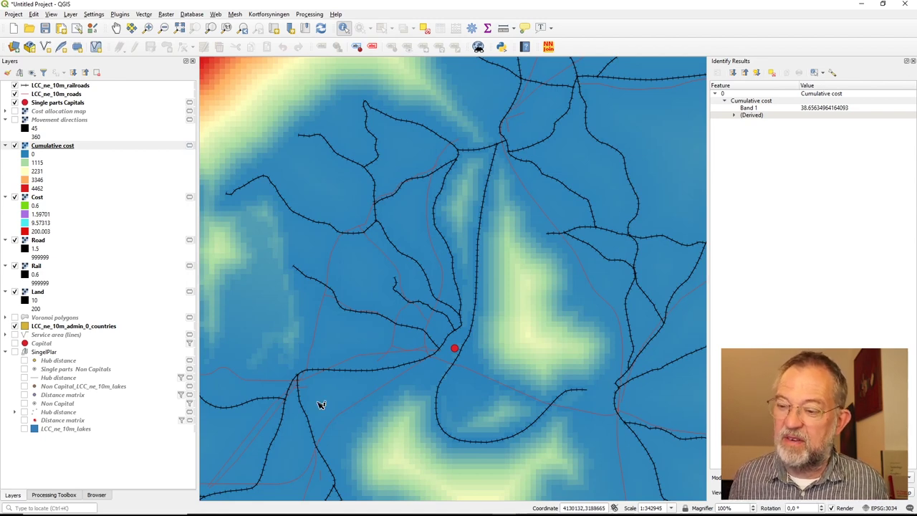
pyautogui.click(302, 383)
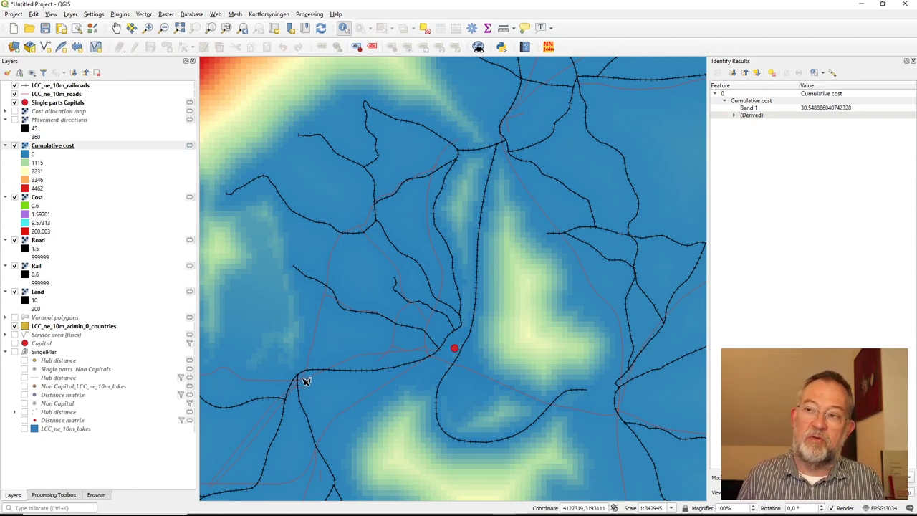
pyautogui.scroll(-3, 317, 364)
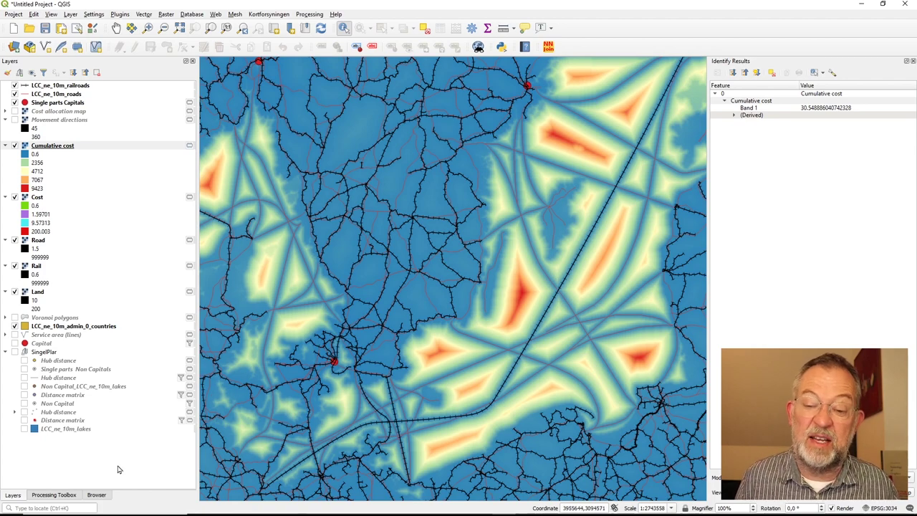
pyautogui.click(62, 496)
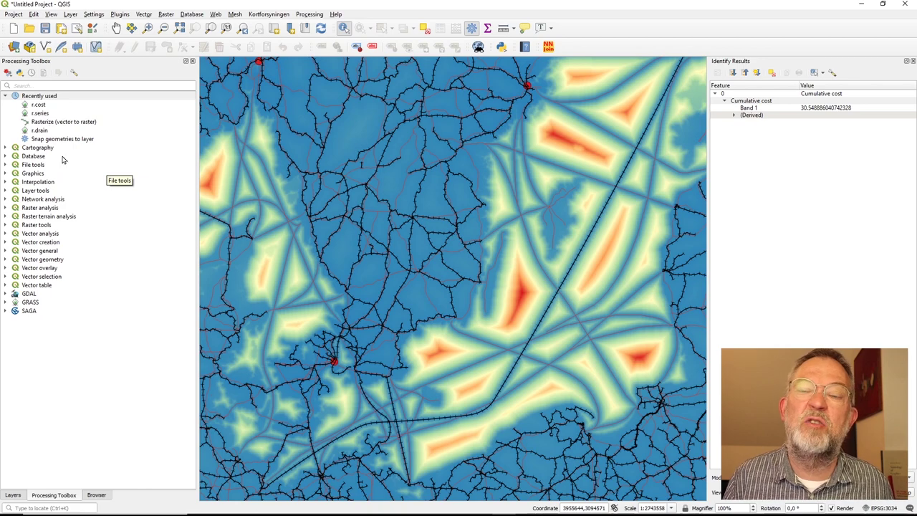
# Select Cost allocation map, Movement directions and Cumulative cost, and remove all three layers
pyautogui.click(12, 495)
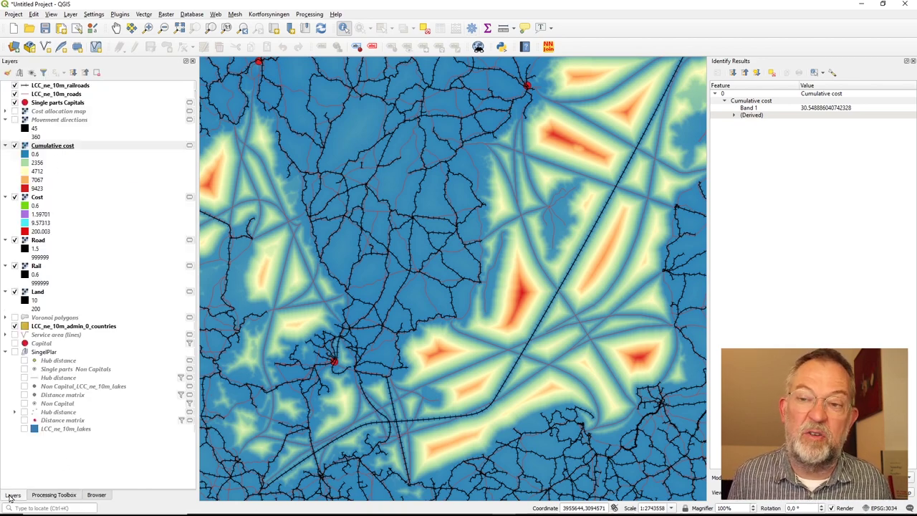
pyautogui.click(67, 120)
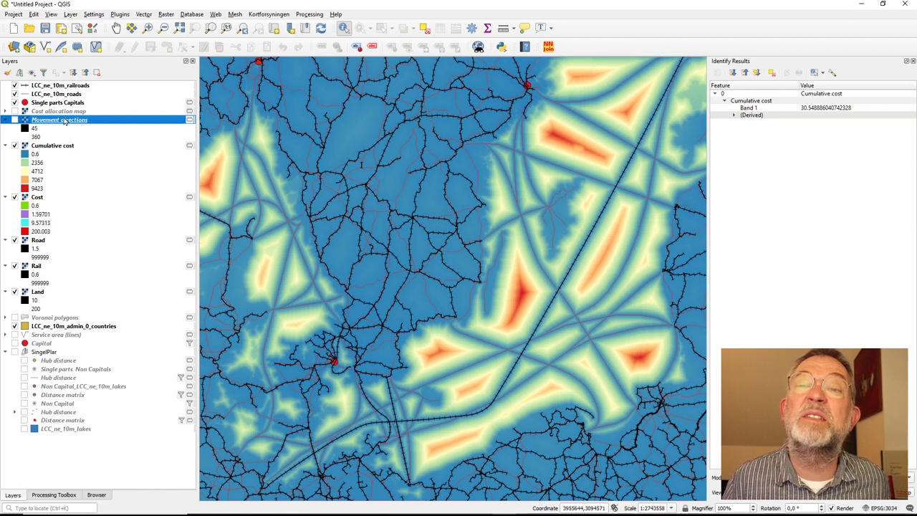
pyautogui.click(65, 112)
pyautogui.keyDown('ctrl'); pyautogui.click(59, 121); pyautogui.keyUp('ctrl')
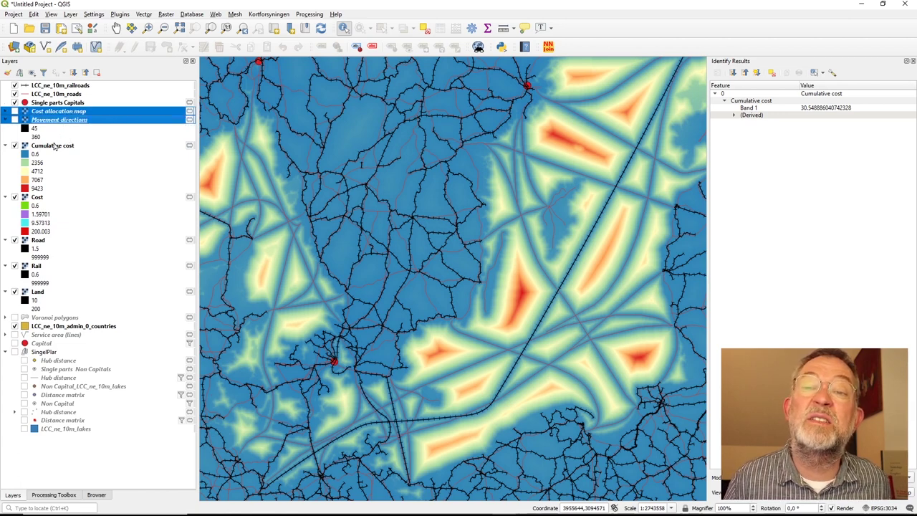
pyautogui.keyDown('ctrl'); pyautogui.click(67, 147); pyautogui.keyUp('ctrl')
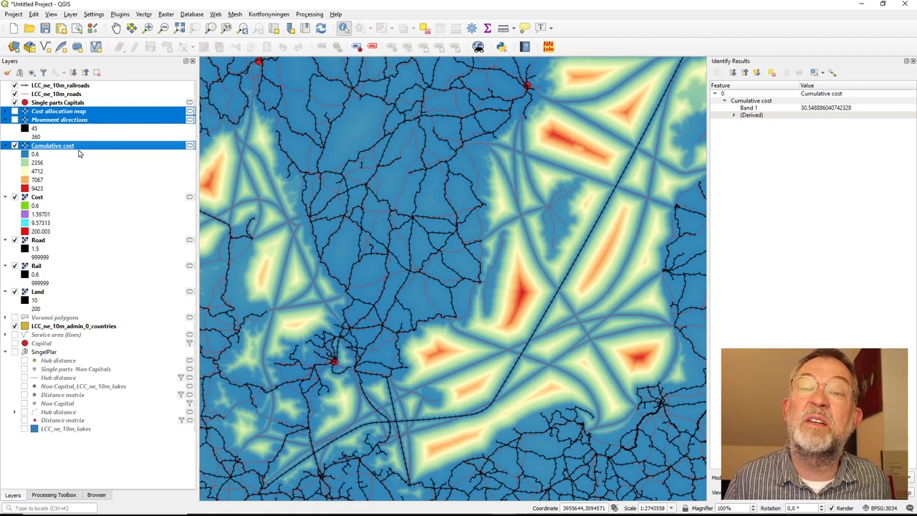
pyautogui.rightClick(62, 147)
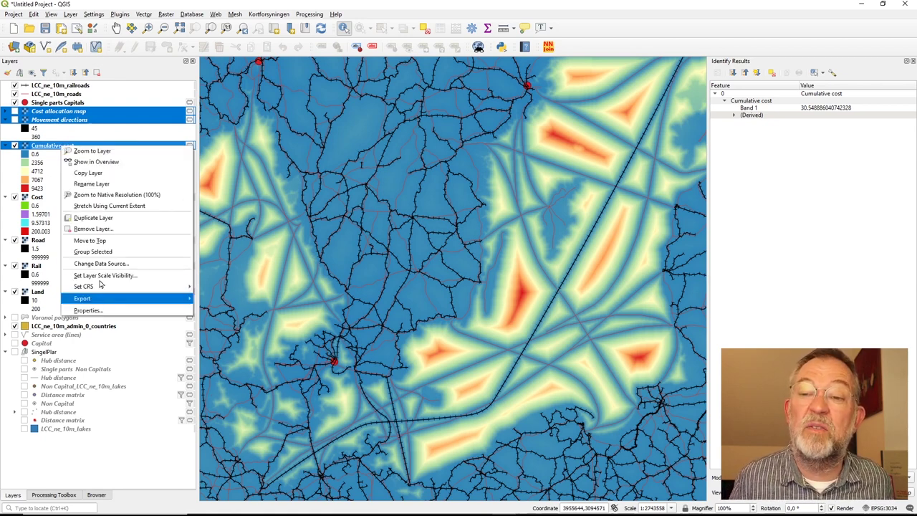
pyautogui.click(113, 230)
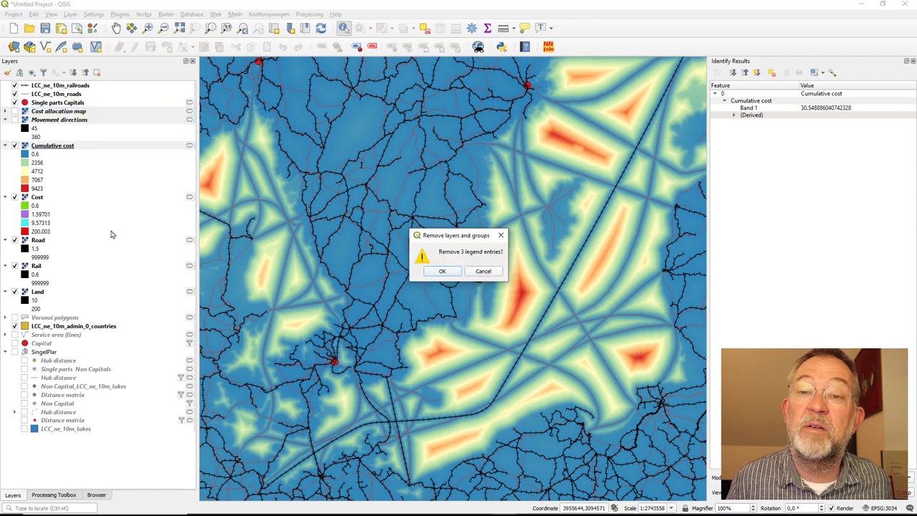
pyautogui.click(442, 273)
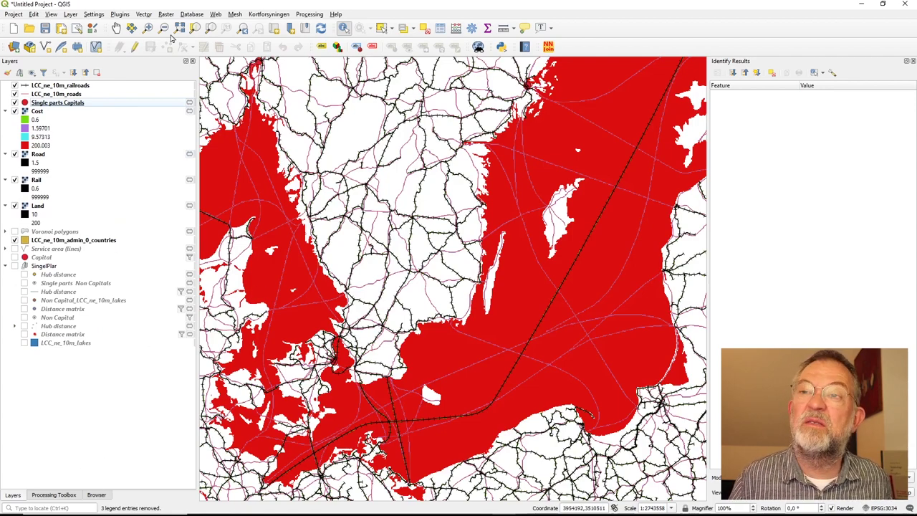
# Pan and zoom out over the central European roads, then select r.cost under Recently used
pyautogui.click(116, 28)
pyautogui.moveTo(312, 408); pyautogui.dragTo(334, 272)
pyautogui.moveTo(360, 439); pyautogui.dragTo(372, 215)
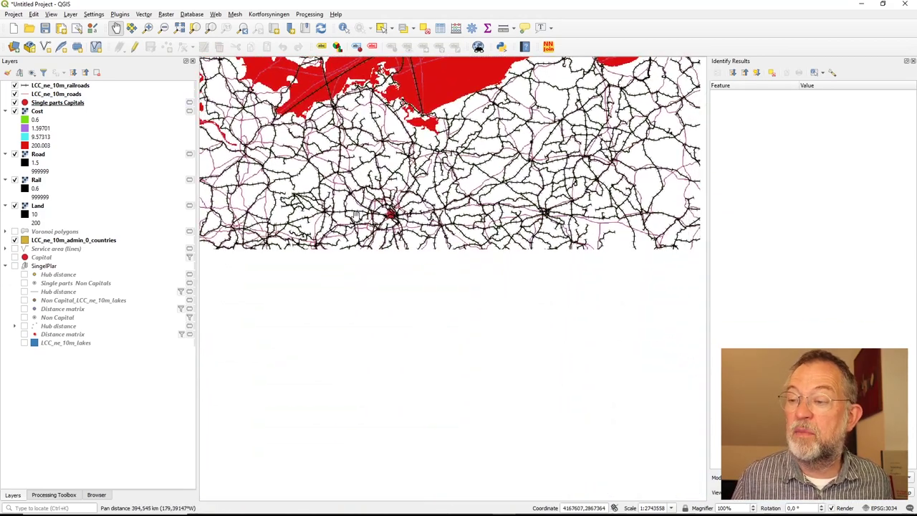
pyautogui.moveTo(402, 390); pyautogui.dragTo(407, 362)
pyautogui.moveTo(413, 423); pyautogui.dragTo(387, 376)
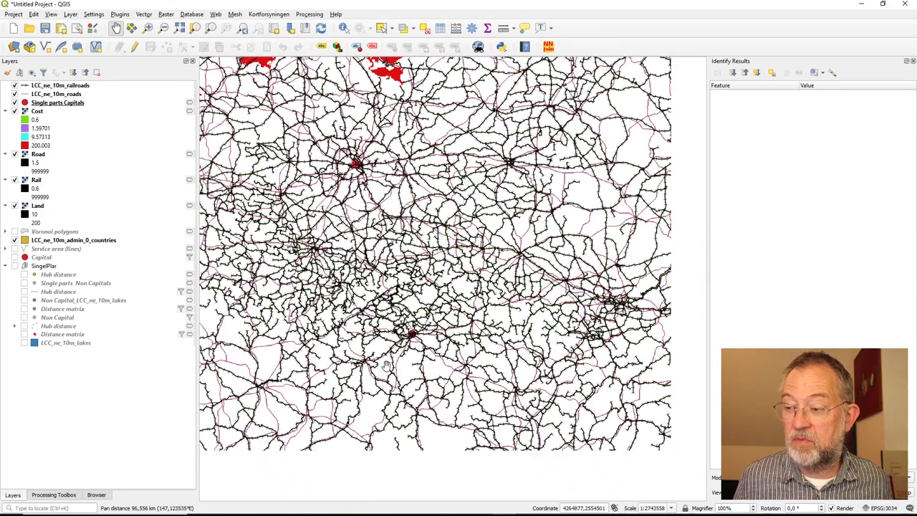
pyautogui.scroll(-1, 402, 368)
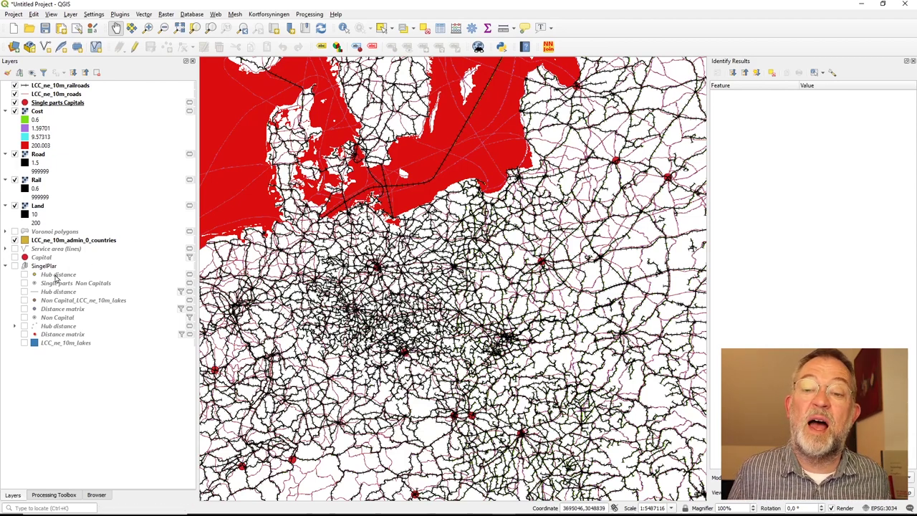
pyautogui.click(56, 495)
pyautogui.click(39, 106)
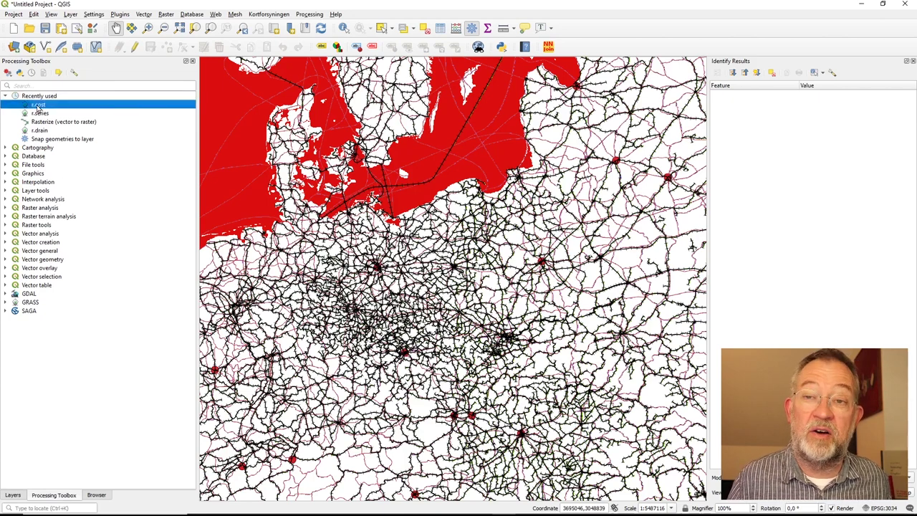
# Open r.cost with Cost as unit cost layer, pick a starting point on the map, and run it
pyautogui.doubleClick(38, 106)
pyautogui.click(149, 107)
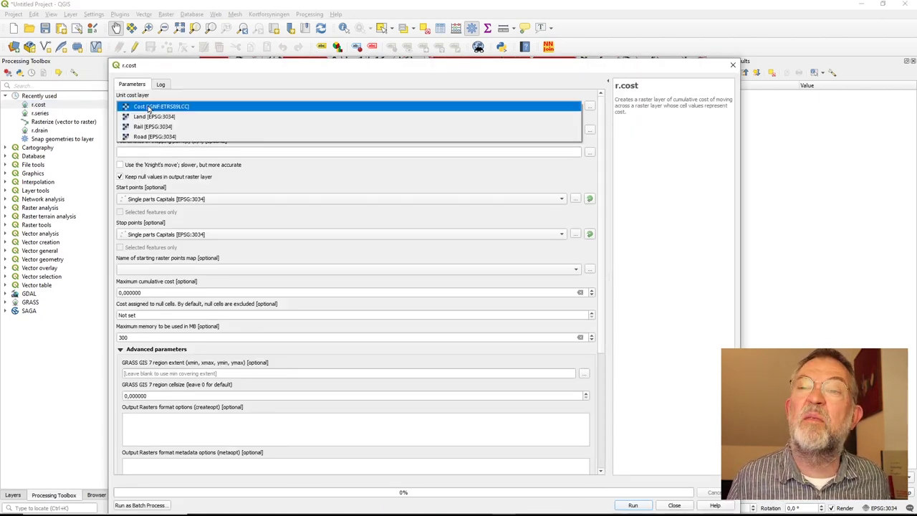
pyautogui.click(167, 107)
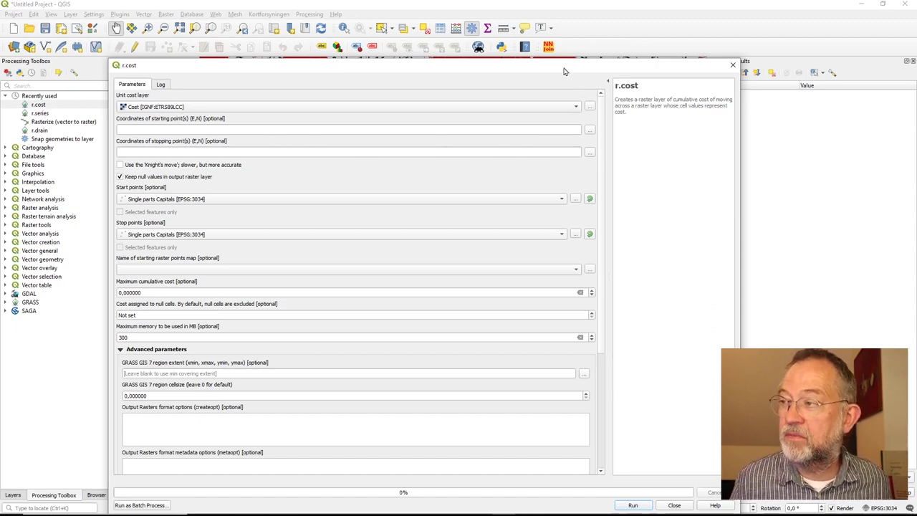
pyautogui.moveTo(564, 71); pyautogui.dragTo(473, 120)
pyautogui.click(501, 180)
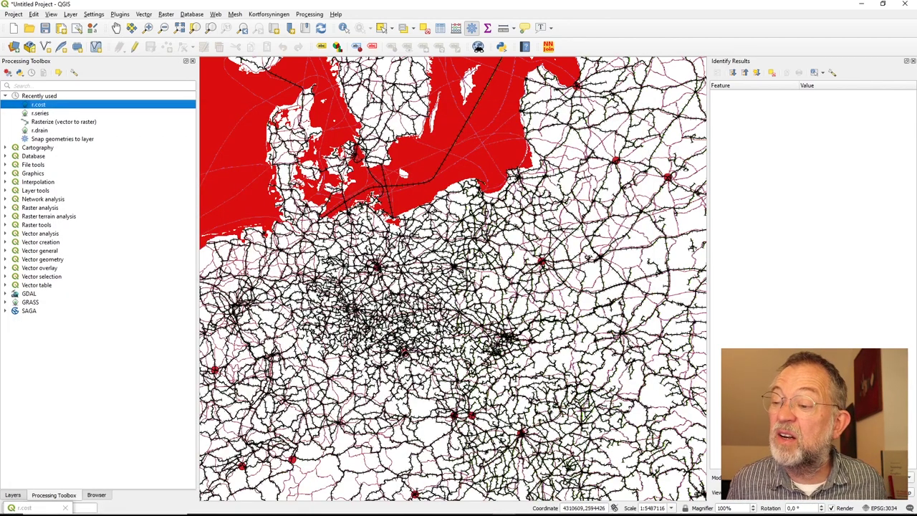
pyautogui.click(405, 352)
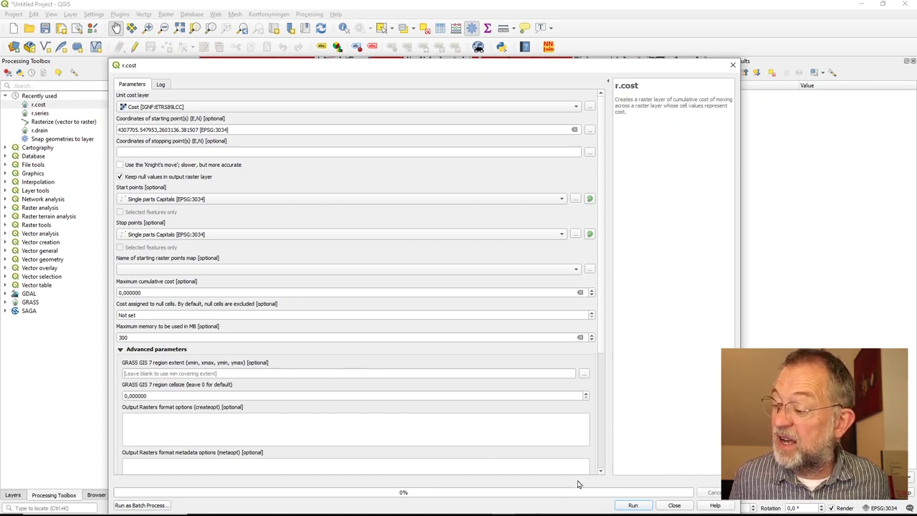
pyautogui.click(633, 506)
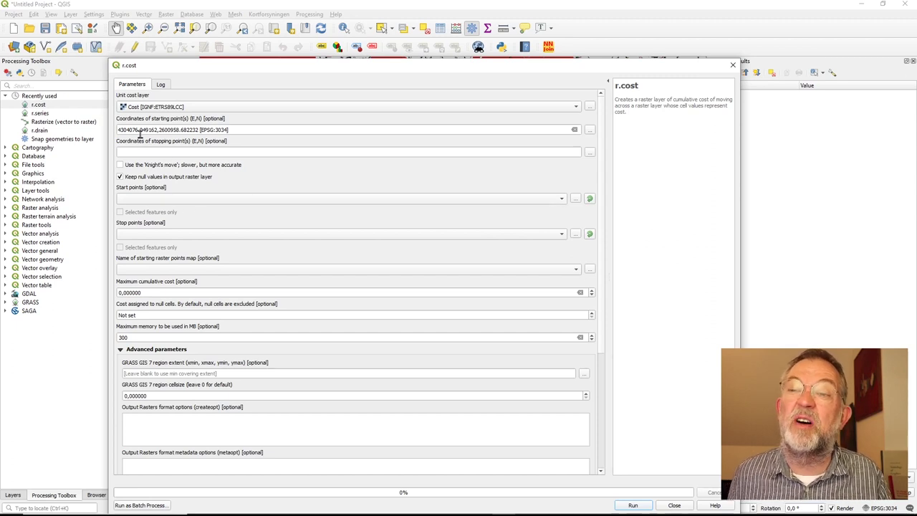
pyautogui.click(148, 201)
pyautogui.click(162, 207)
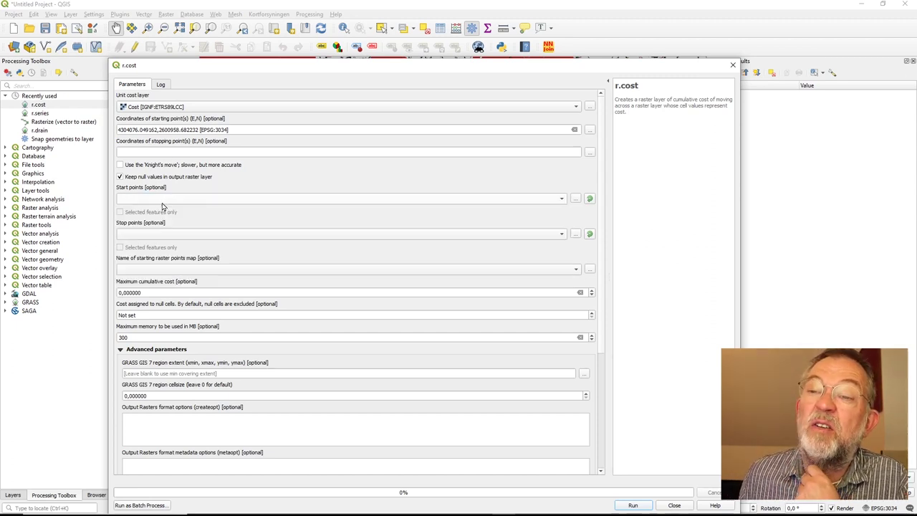
pyautogui.click(144, 237)
pyautogui.click(146, 234)
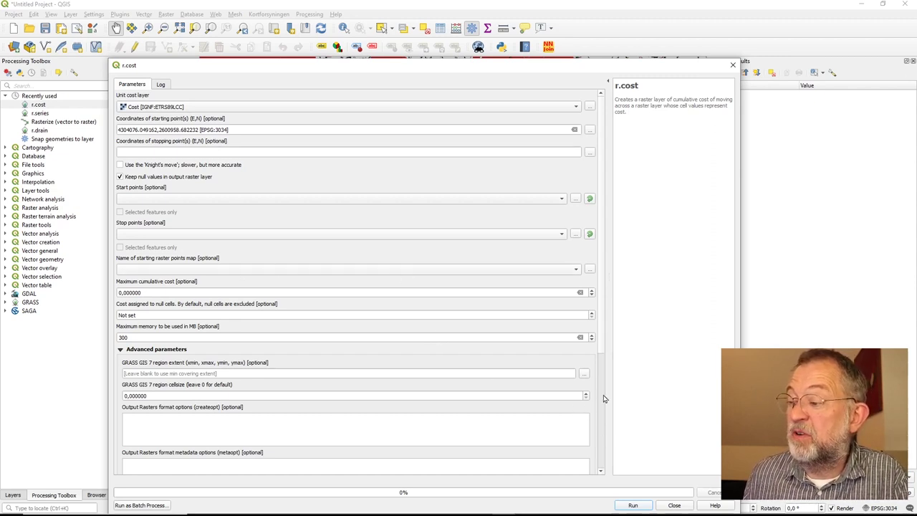
pyautogui.scroll(-5, 598, 356)
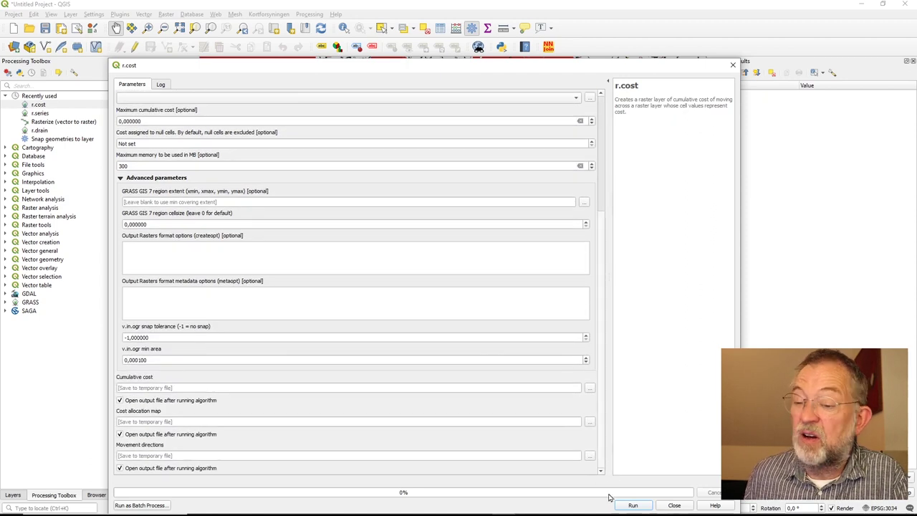
# Run r.cost from the single starting coordinate and close it after it finishes in about 39 seconds
pyautogui.click(633, 505)
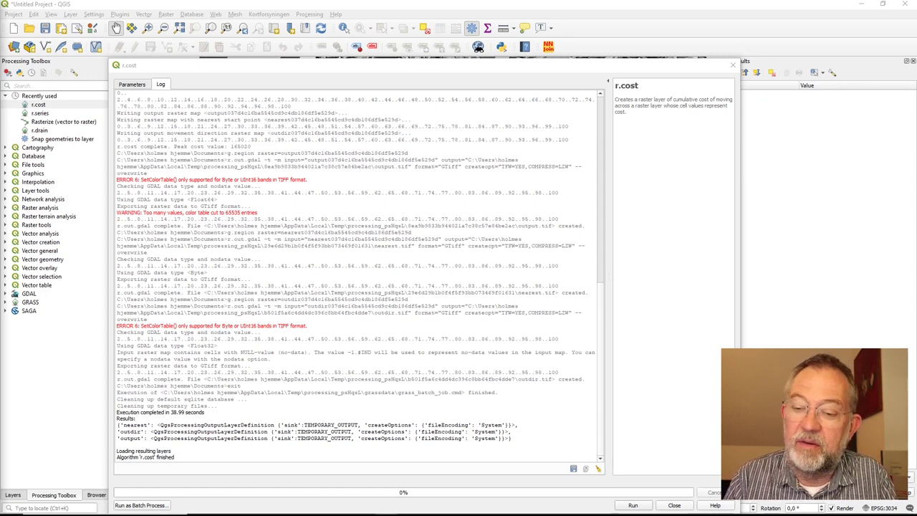
pyautogui.click(674, 505)
# Uncheck Movement directions and open Cumulative cost's Symbology, showing singleband gray 19.8809 to 165020
pyautogui.scroll(-1, 521, 347)
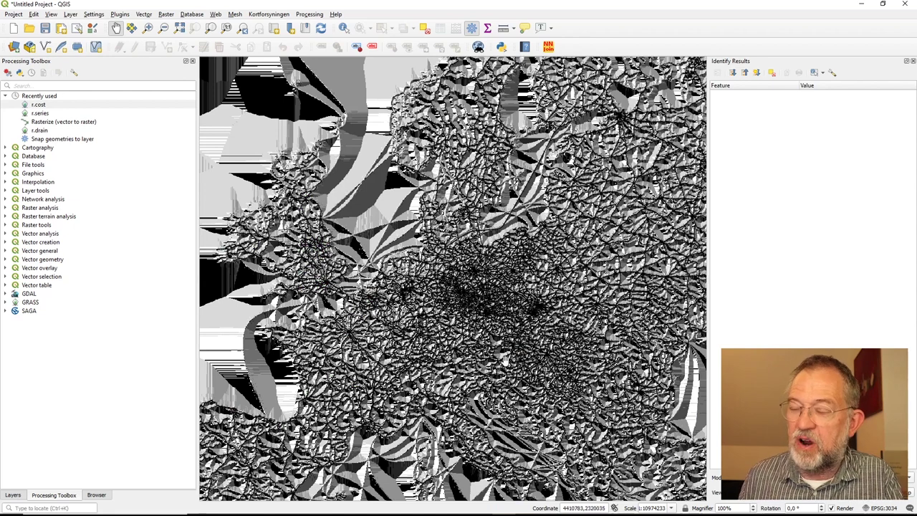
pyautogui.click(13, 495)
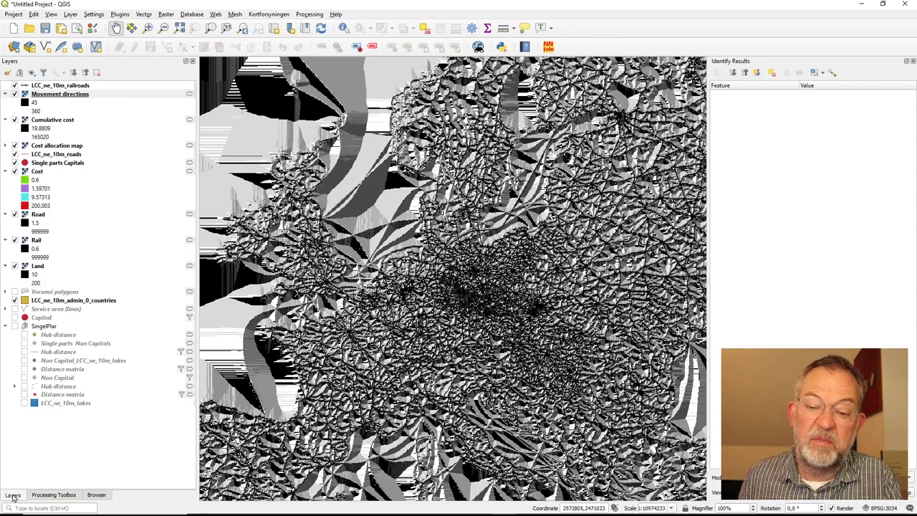
pyautogui.click(14, 93)
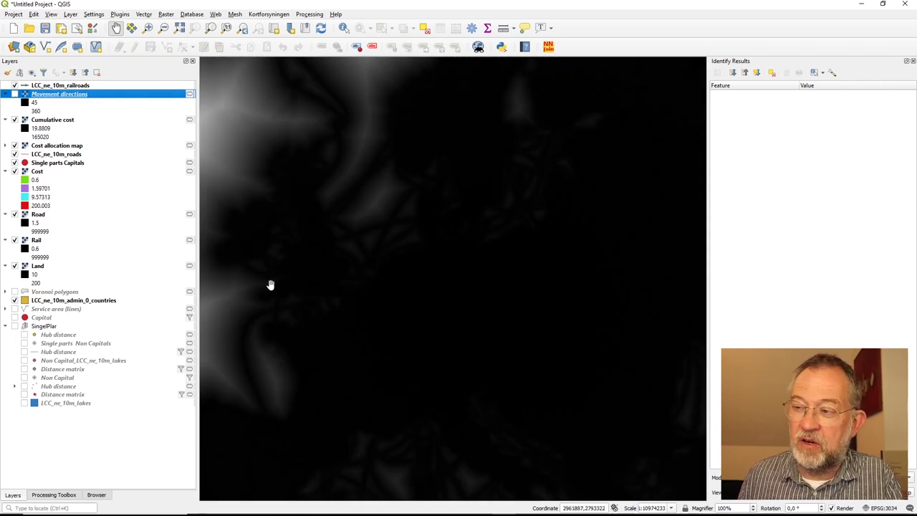
pyautogui.click(63, 120)
pyautogui.rightClick(63, 121)
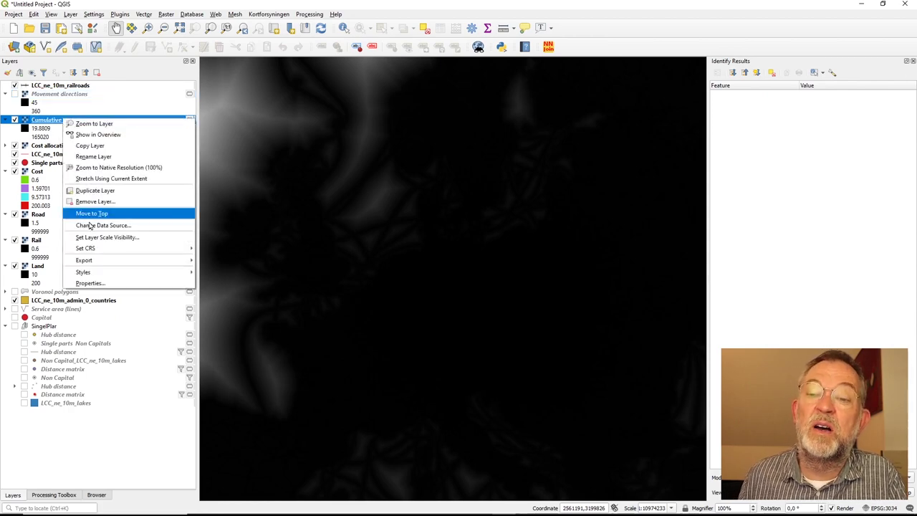
pyautogui.click(90, 283)
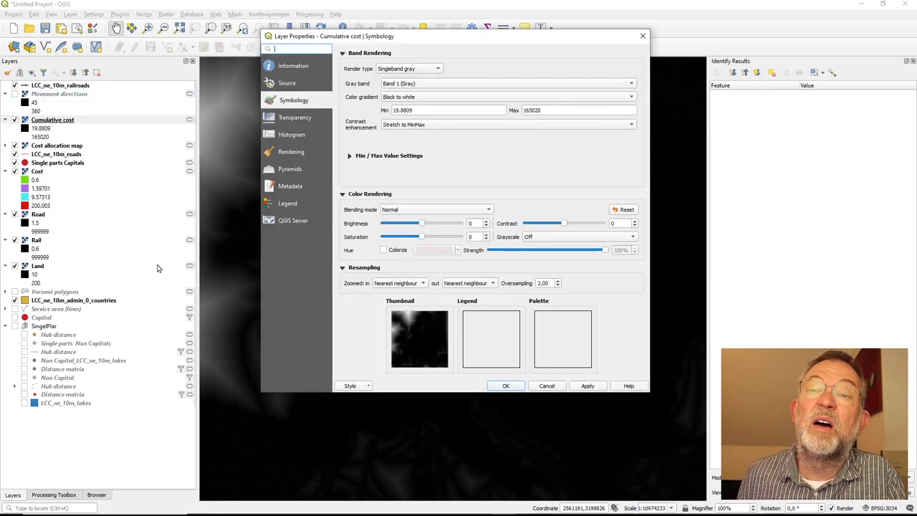
# Render Cumulative cost as singleband pseudocolor with an inverted blue-to-red ramp, Updated canvas statistics
pyautogui.click(350, 156)
pyautogui.click(521, 215)
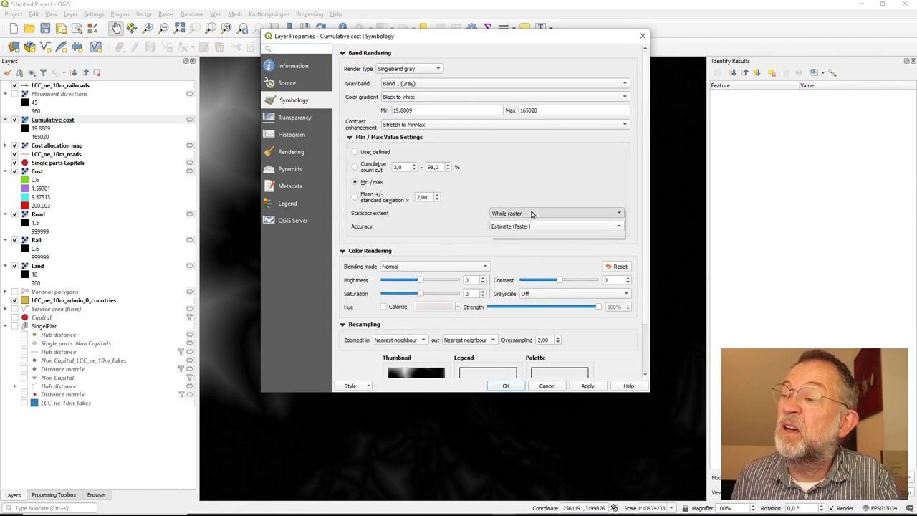
pyautogui.click(516, 231)
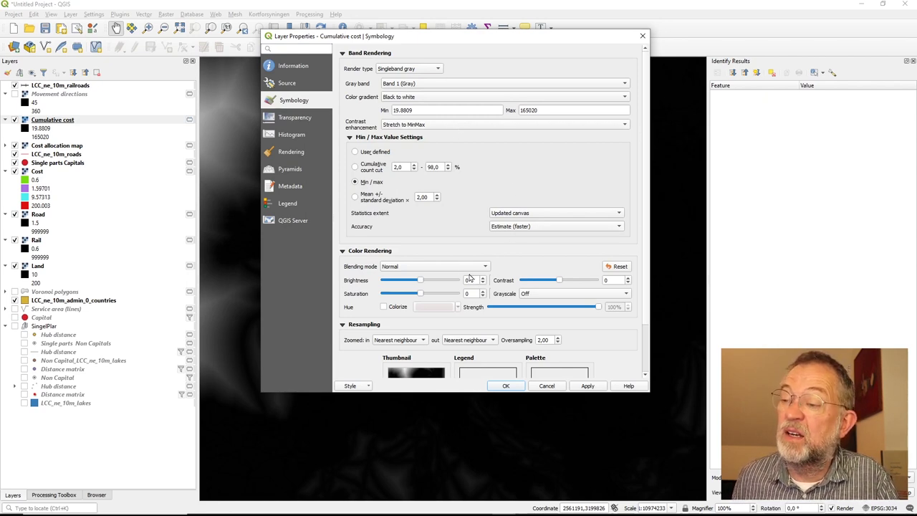
pyautogui.click(420, 70)
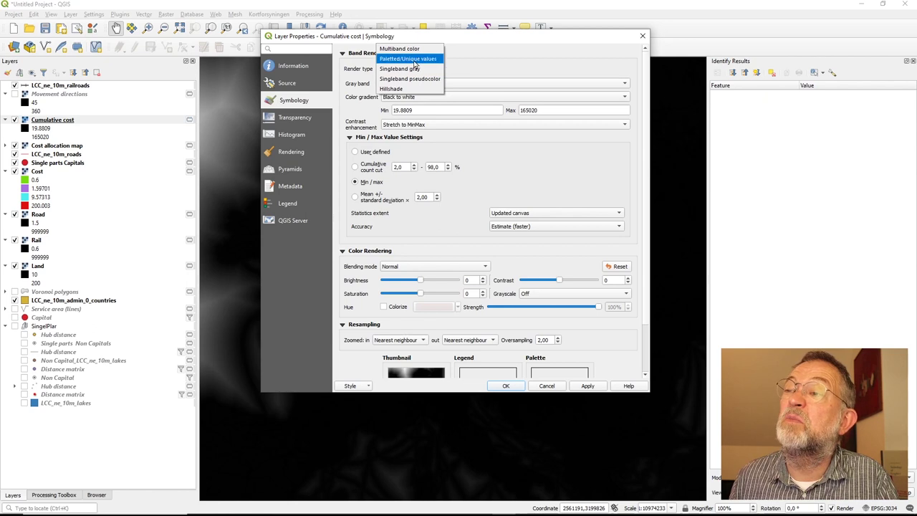
pyautogui.click(416, 79)
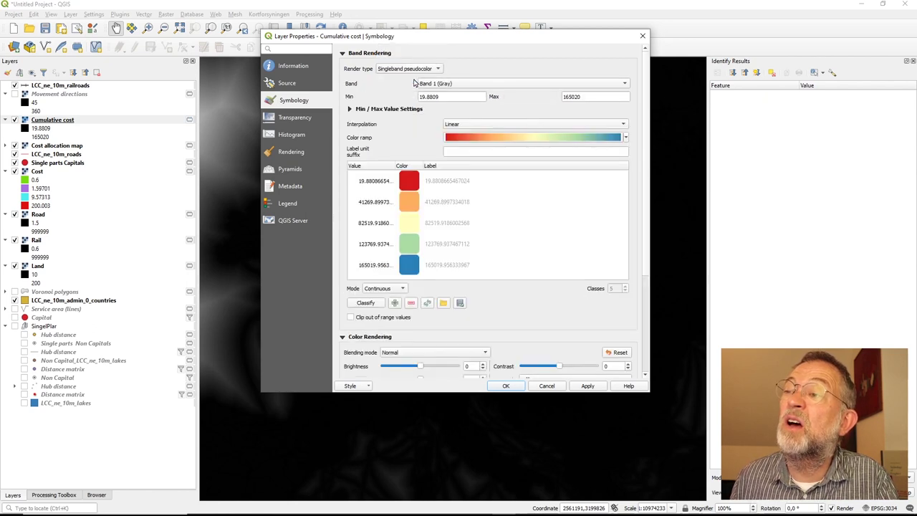
pyautogui.click(626, 140)
pyautogui.click(538, 148)
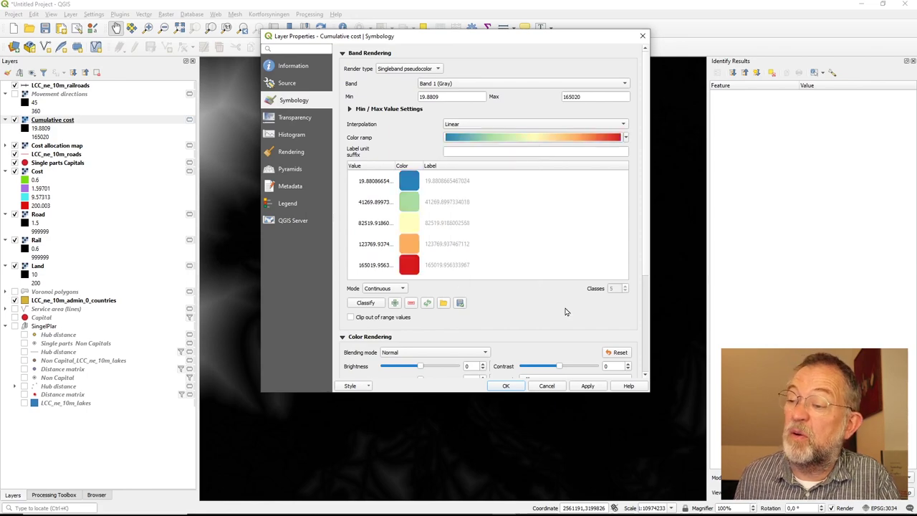
pyautogui.click(505, 386)
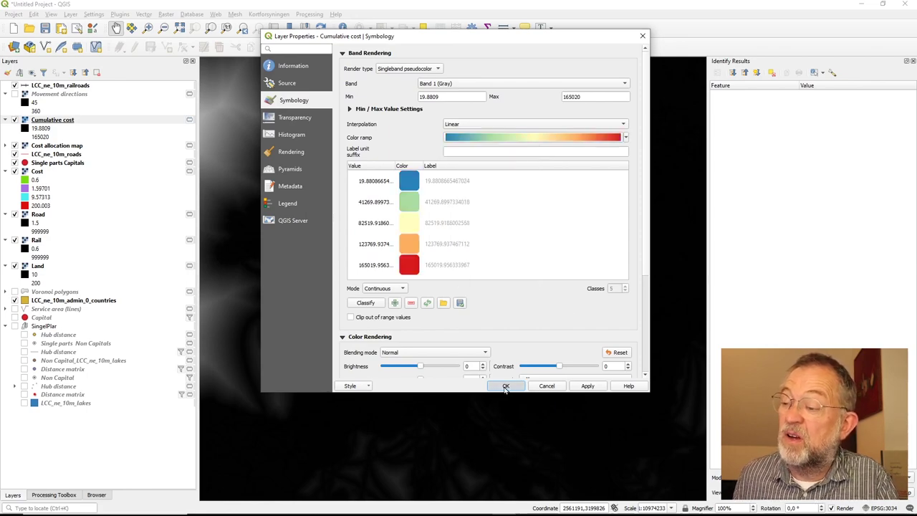
pyautogui.scroll(1, 538, 337)
pyautogui.scroll(2, 538, 339)
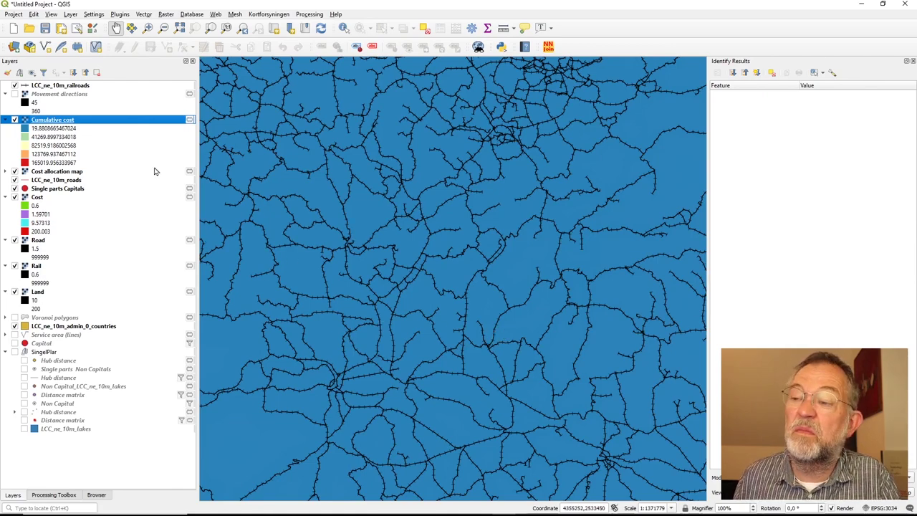
# Set the Cumulative cost colour stretch to Min / max values and apply it
pyautogui.scroll(1, 322, 253)
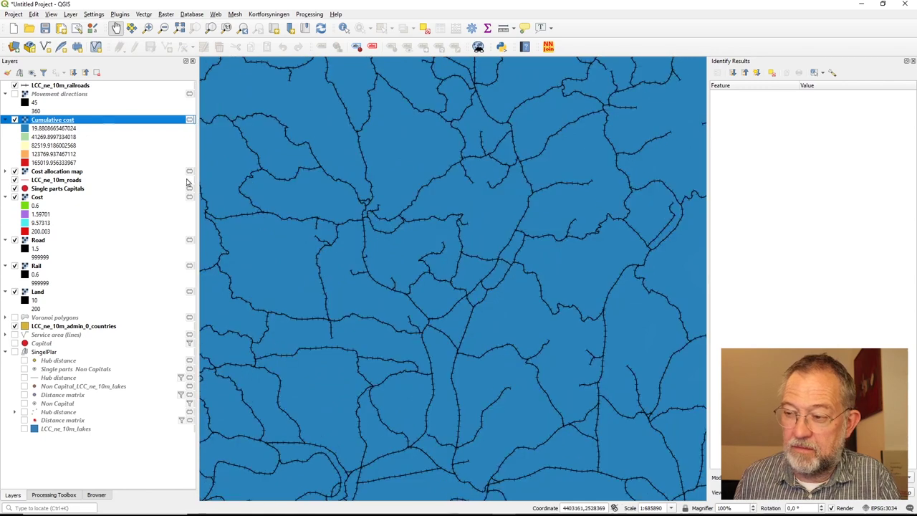
pyautogui.rightClick(71, 119)
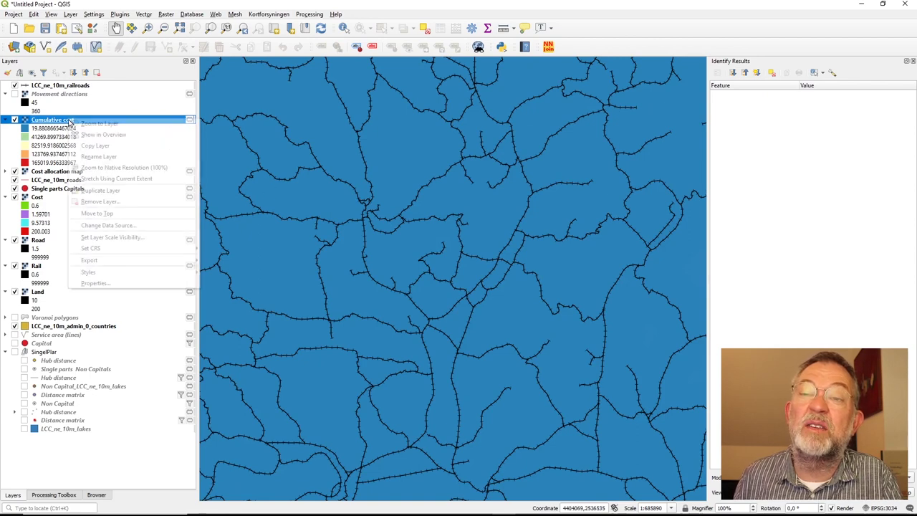
pyautogui.click(101, 283)
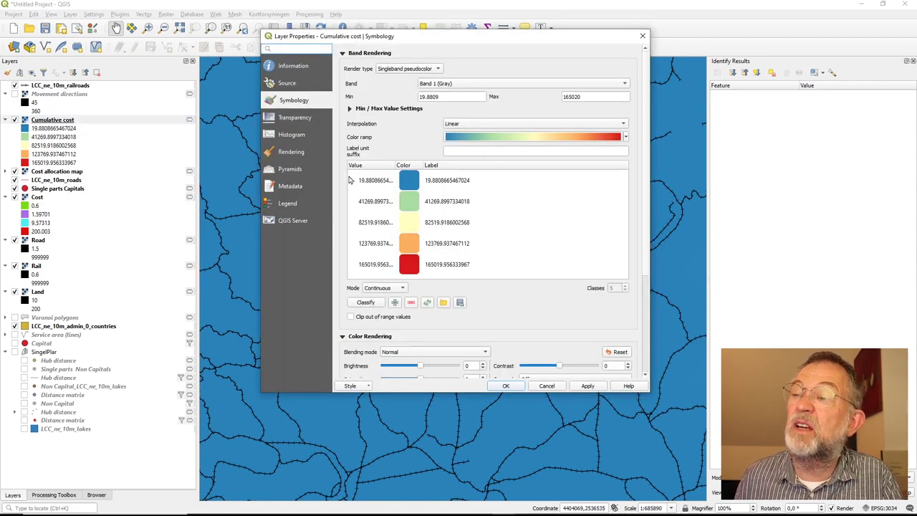
pyautogui.click(351, 109)
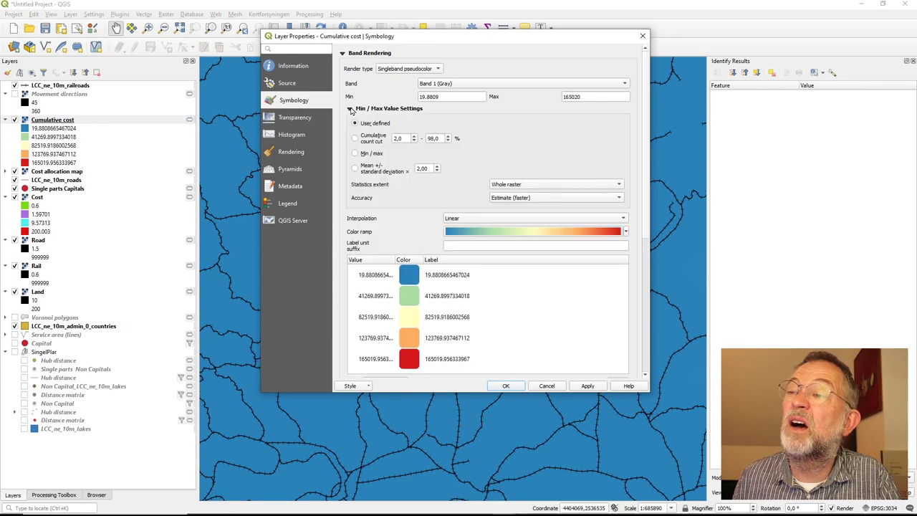
pyautogui.click(357, 154)
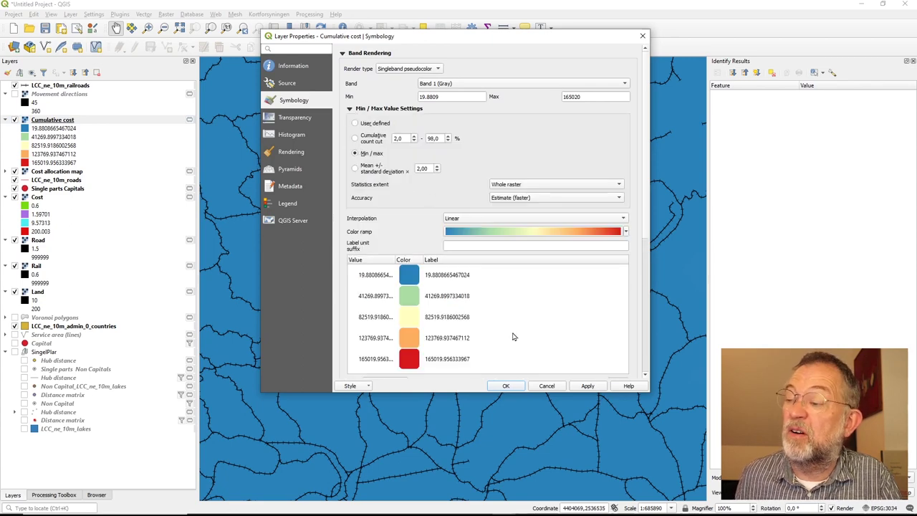
pyautogui.click(503, 386)
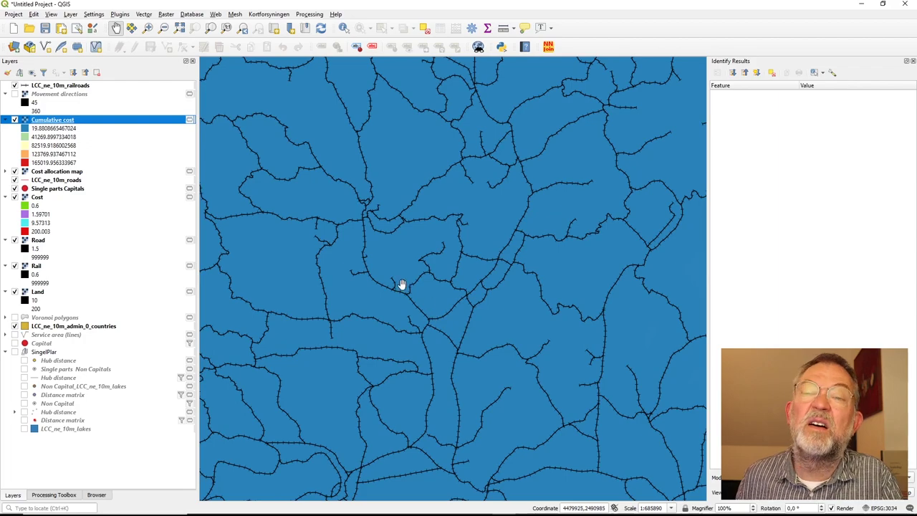
# Set the Cumulative cost statistics extent to Updated canvas and apply it
pyautogui.scroll(-2, 468, 296)
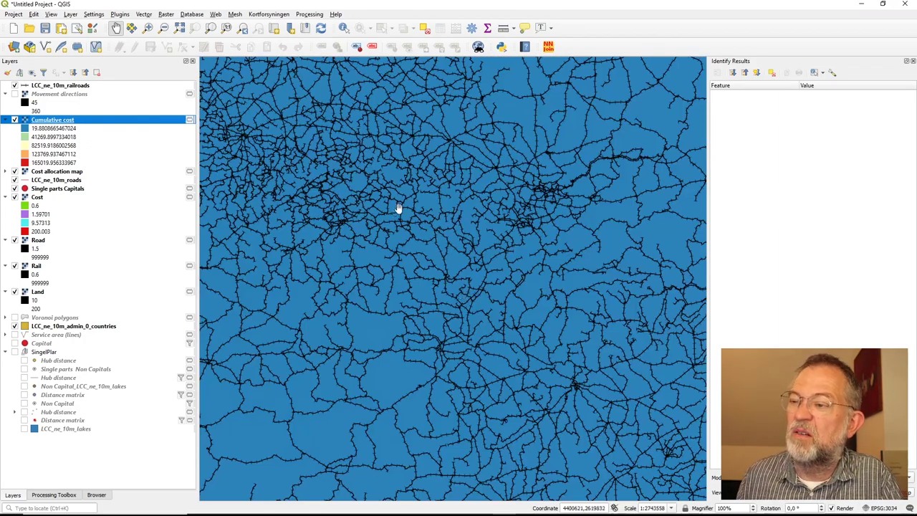
pyautogui.rightClick(121, 124)
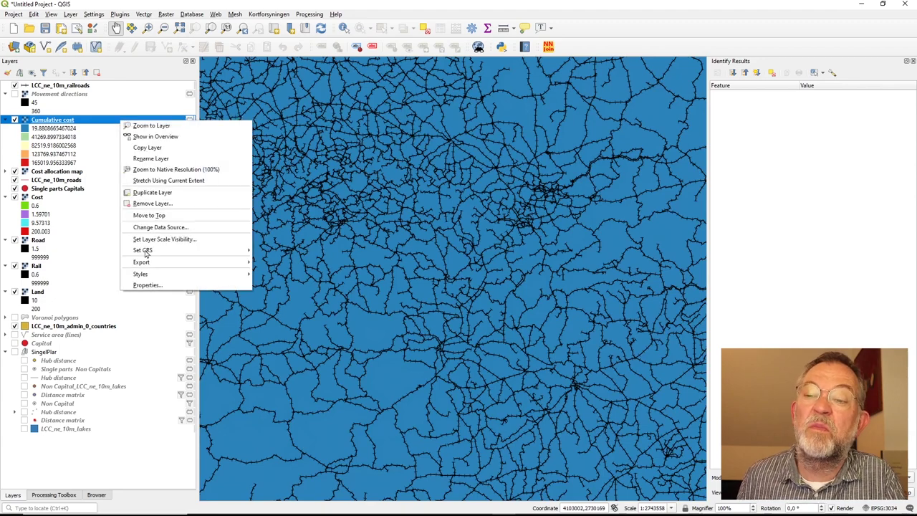
pyautogui.click(157, 290)
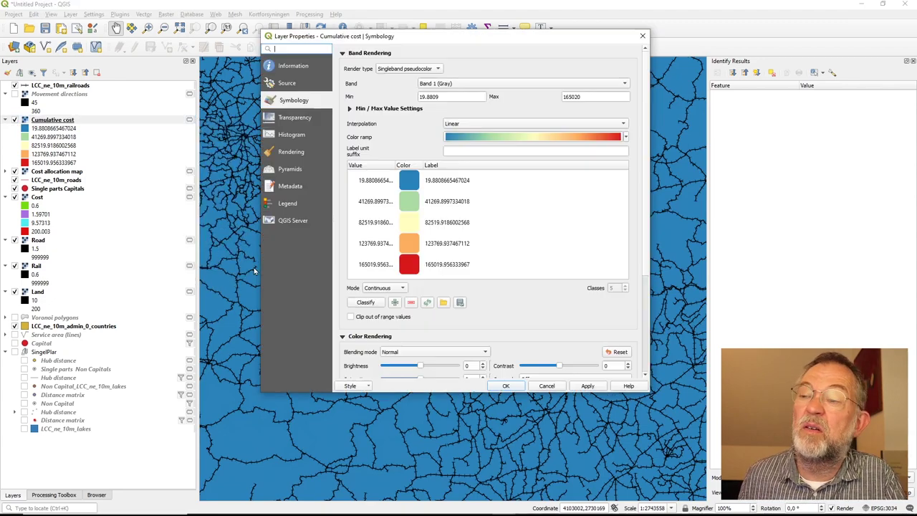
pyautogui.click(351, 109)
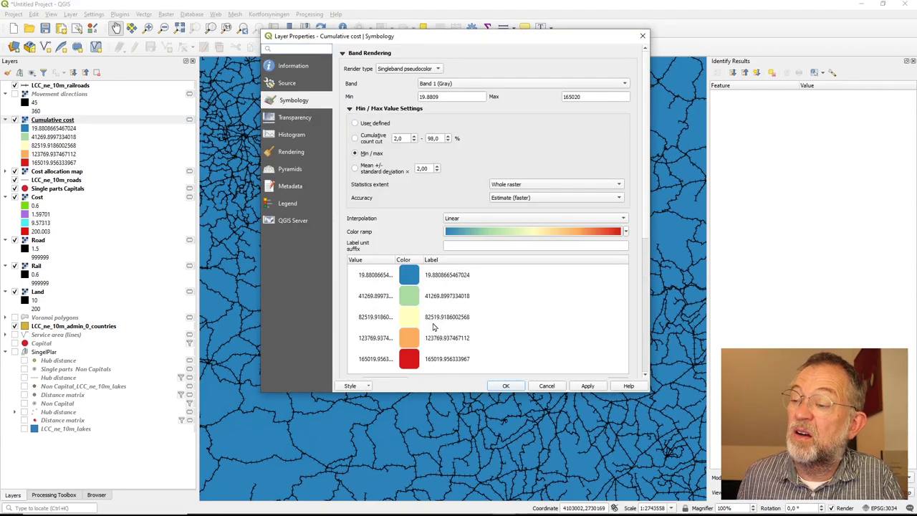
pyautogui.click(527, 188)
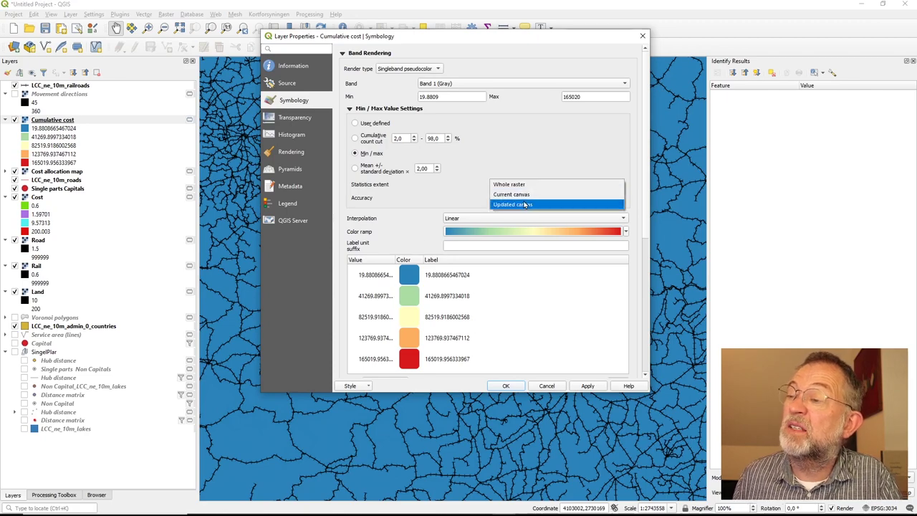
pyautogui.click(524, 204)
pyautogui.click(508, 385)
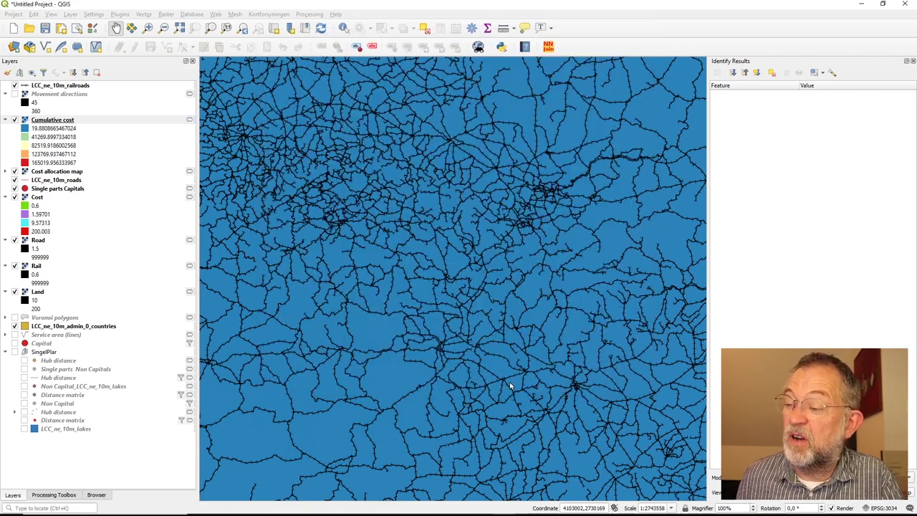
# Pan and zoom across regions, watching the Cumulative cost legend rescale to the visible area
pyautogui.scroll(-1, 404, 284)
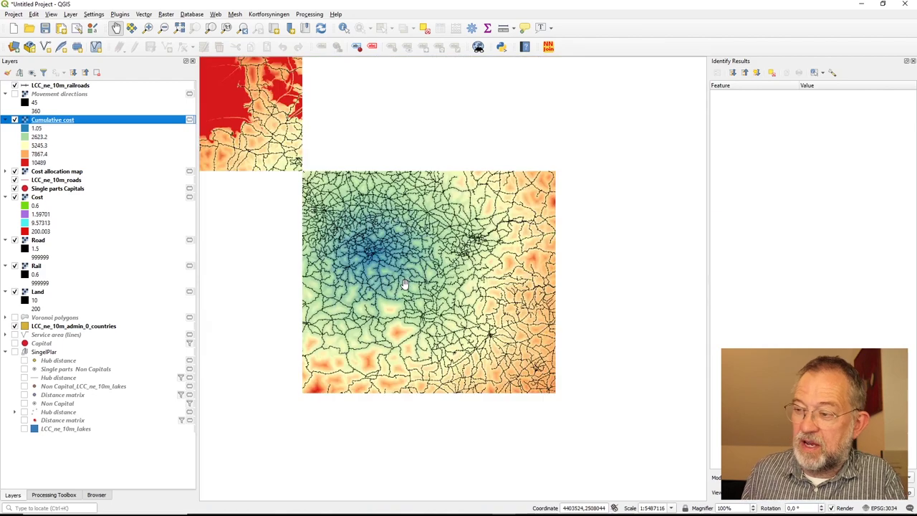
pyautogui.scroll(1, 464, 262)
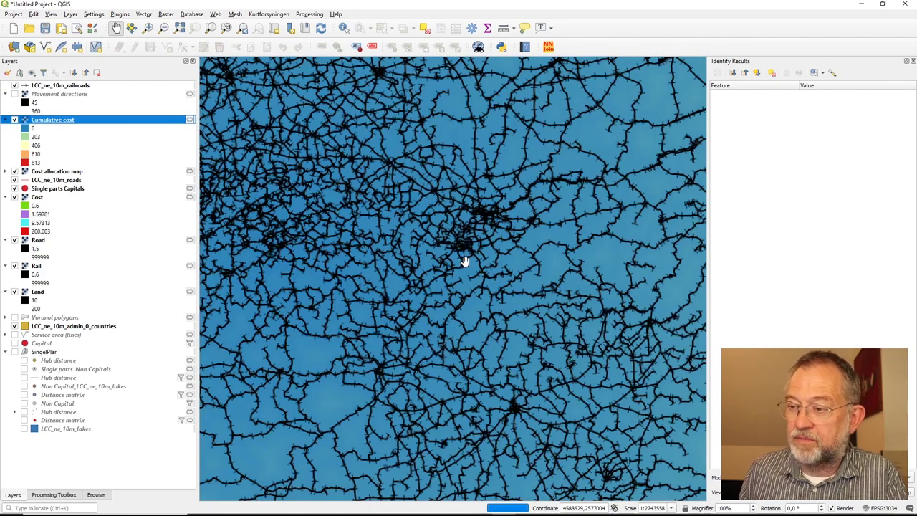
pyautogui.scroll(1, 385, 271)
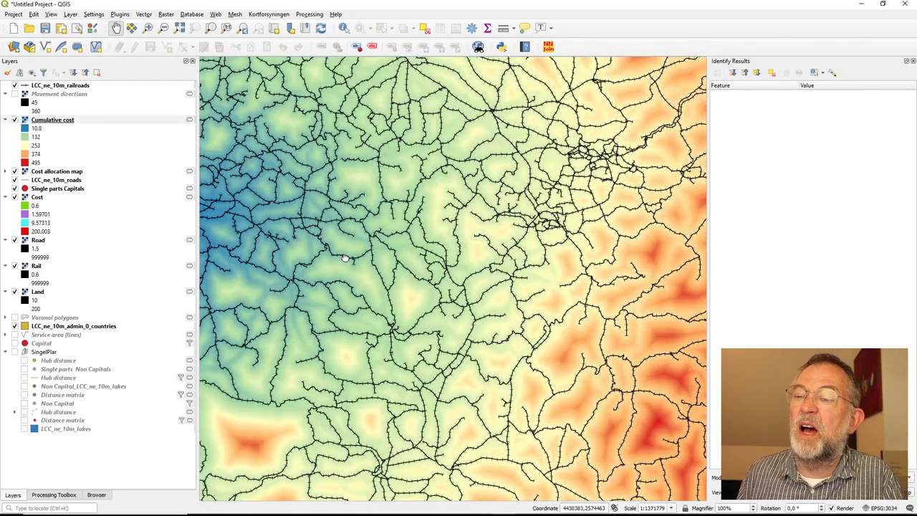
pyautogui.moveTo(255, 234); pyautogui.dragTo(368, 308)
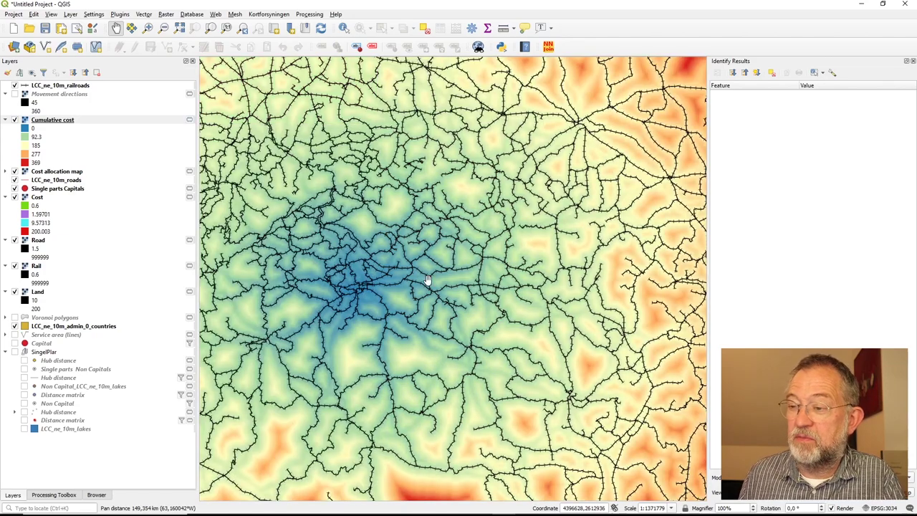
pyautogui.scroll(-2, 498, 279)
pyautogui.scroll(2, 500, 282)
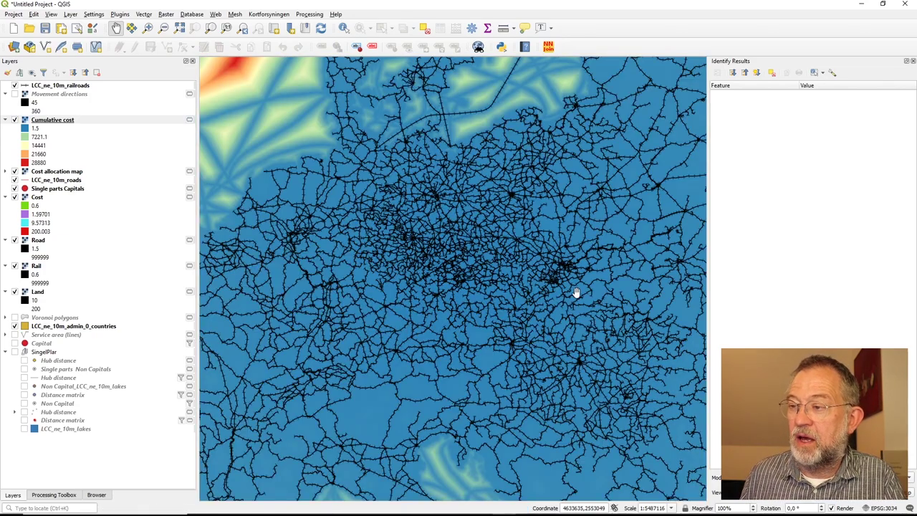
pyautogui.moveTo(578, 294); pyautogui.dragTo(557, 247)
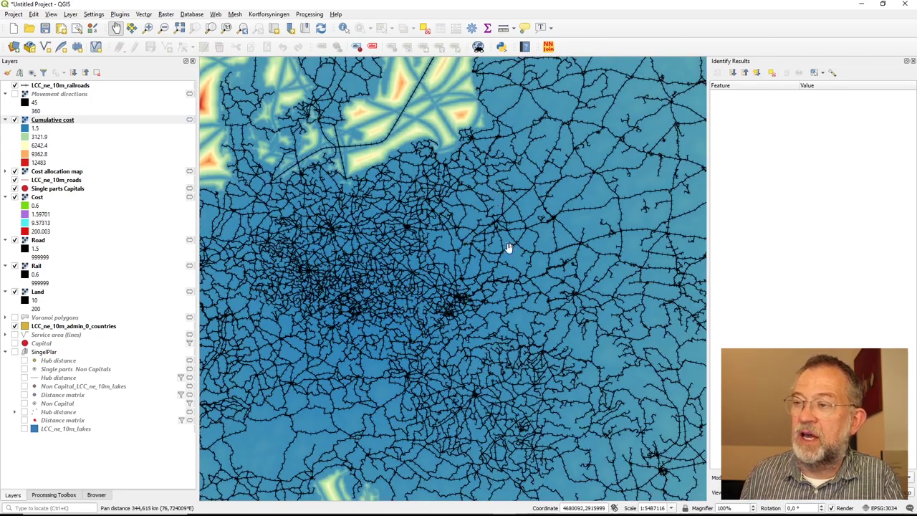
pyautogui.moveTo(478, 167); pyautogui.dragTo(508, 338)
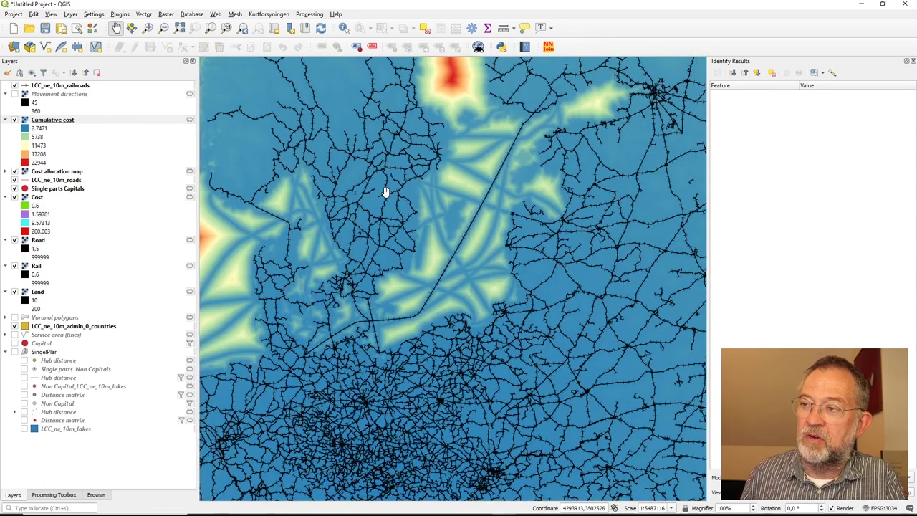
pyautogui.moveTo(384, 194); pyautogui.dragTo(449, 256)
pyautogui.scroll(1, 437, 266)
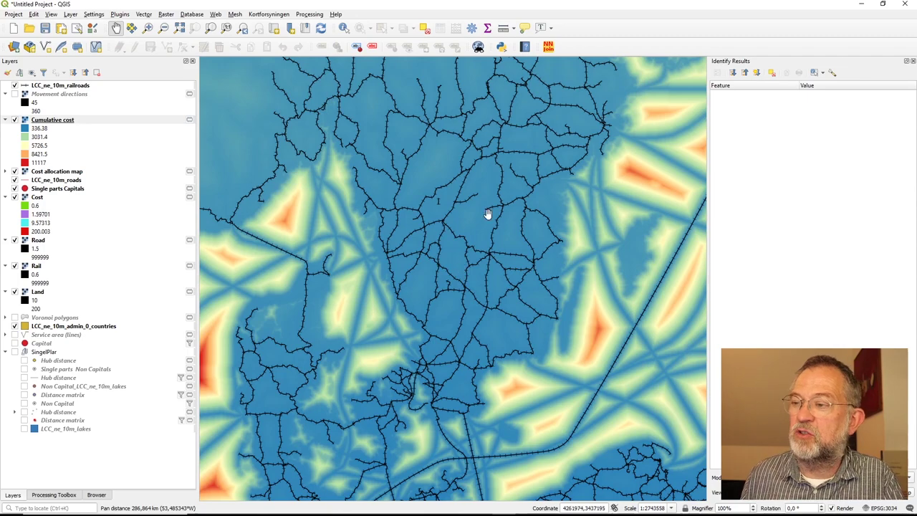
pyautogui.scroll(1, 487, 204)
pyautogui.scroll(1, 486, 204)
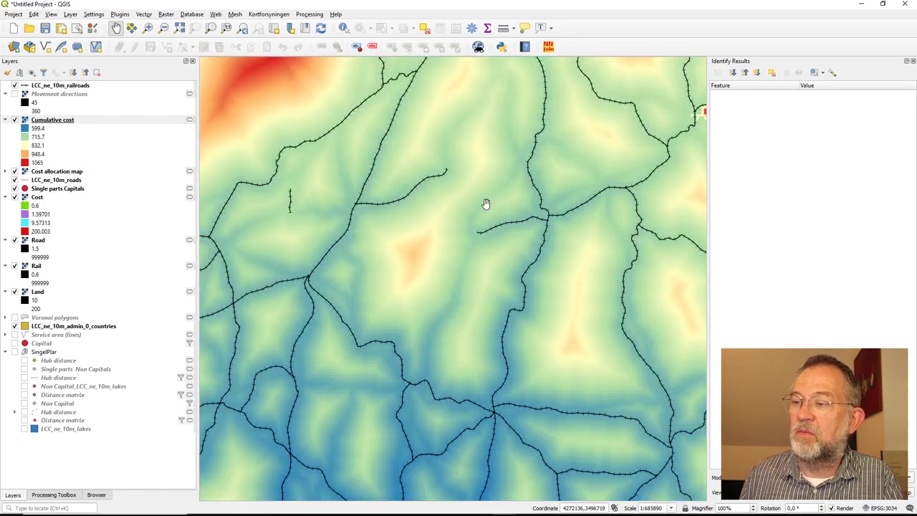
# Pan back and zoom out, then drag Single parts Capitals to the top of the layers
pyautogui.moveTo(473, 219); pyautogui.dragTo(469, 370)
pyautogui.moveTo(466, 174); pyautogui.dragTo(454, 378)
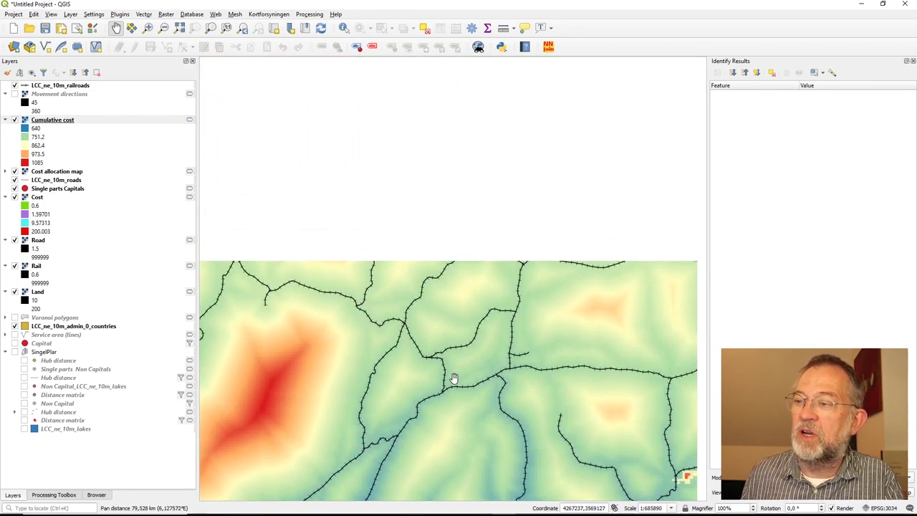
pyautogui.moveTo(483, 200); pyautogui.dragTo(494, 123)
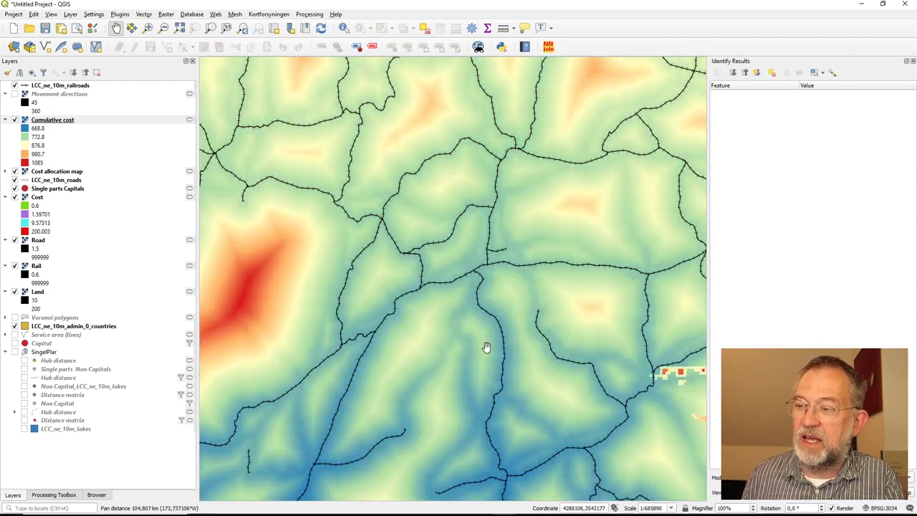
pyautogui.moveTo(479, 374); pyautogui.dragTo(489, 236)
pyautogui.moveTo(410, 323); pyautogui.dragTo(412, 164)
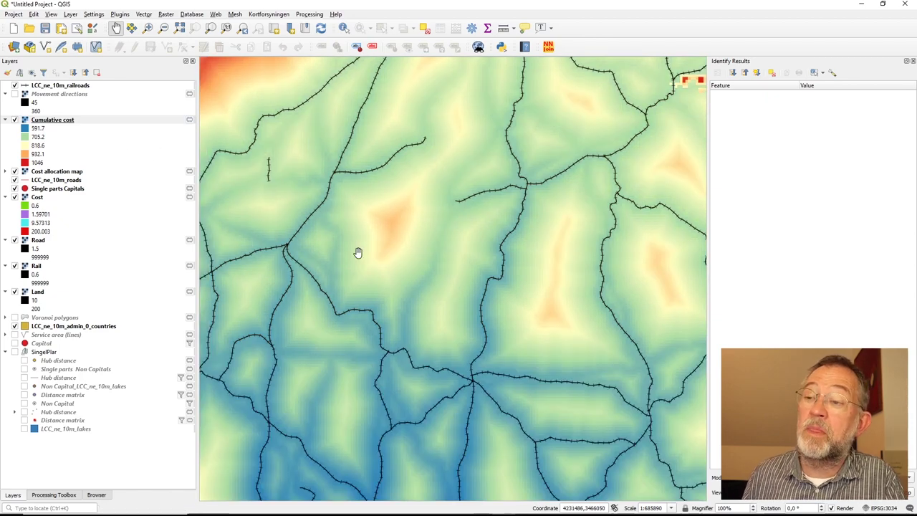
pyautogui.scroll(-1, 385, 254)
pyautogui.scroll(-1, 384, 253)
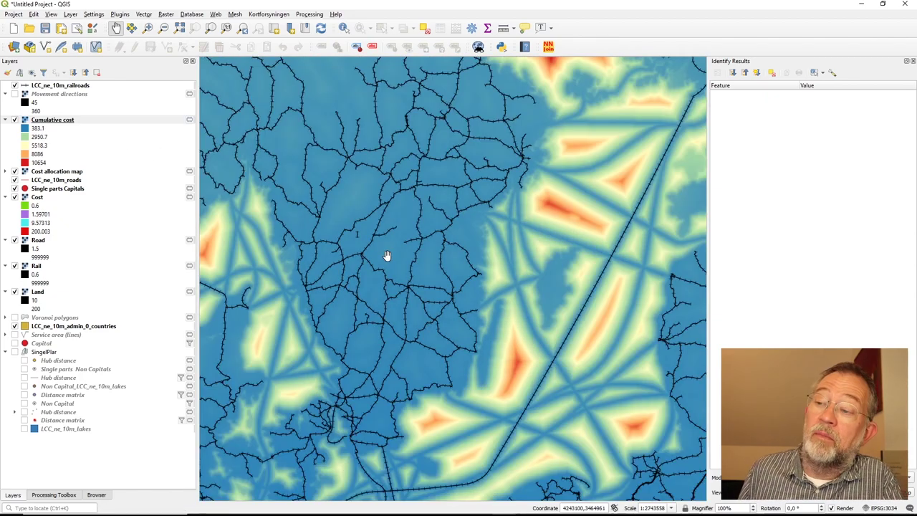
pyautogui.scroll(-1, 387, 256)
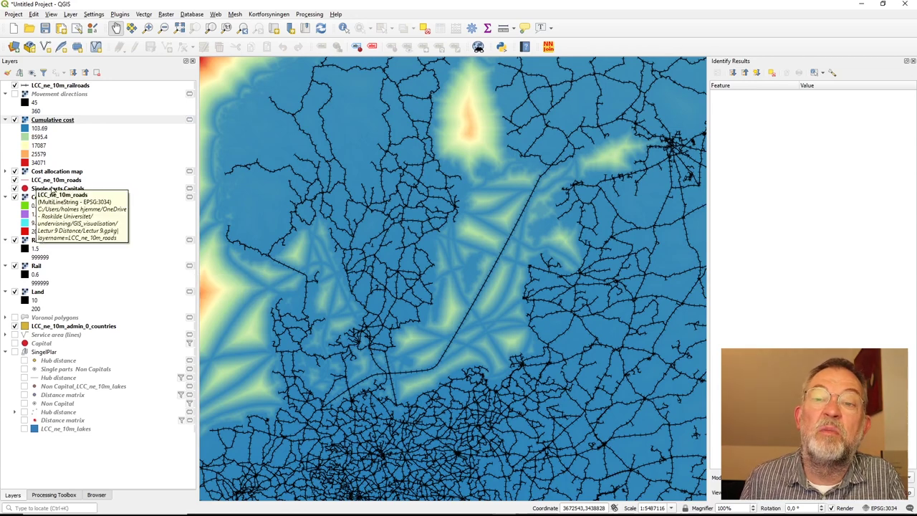
pyautogui.moveTo(45, 189); pyautogui.dragTo(58, 86)
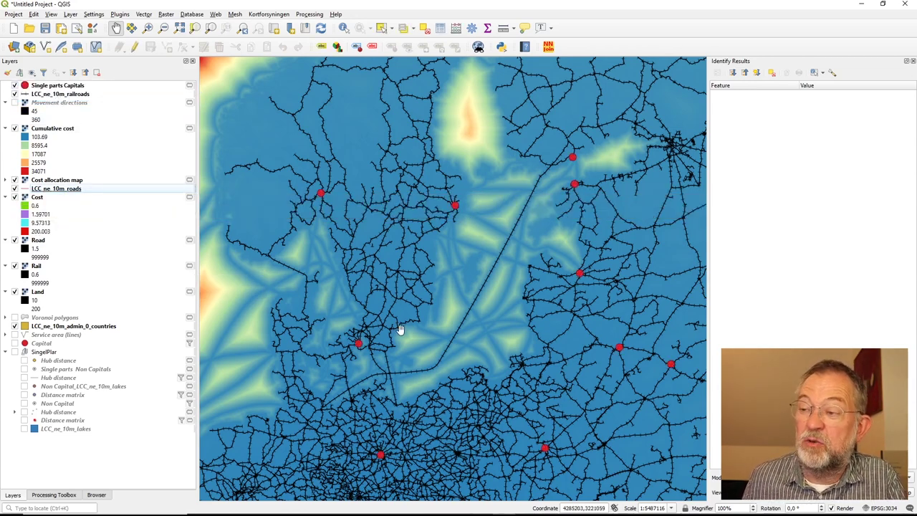
# Shift the map south and select r.drain from the recently used processing algorithms
pyautogui.moveTo(400, 331); pyautogui.dragTo(388, 208)
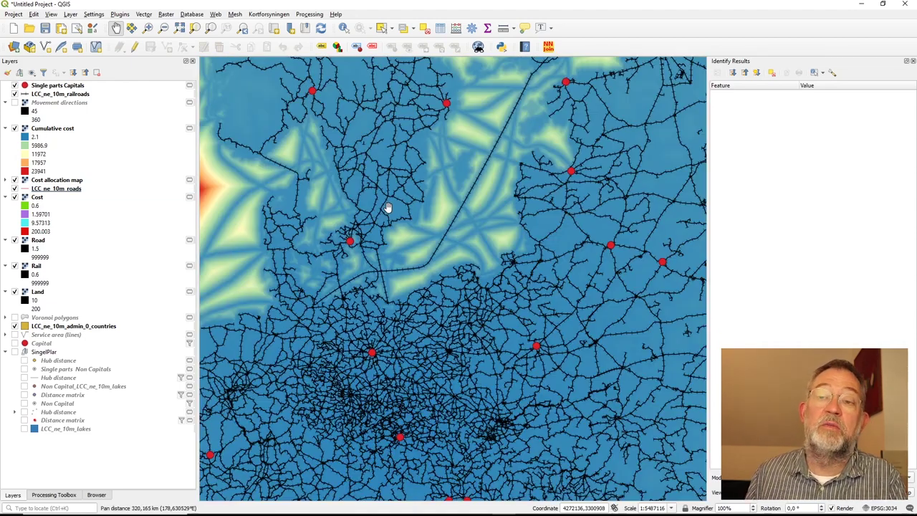
pyautogui.click(57, 495)
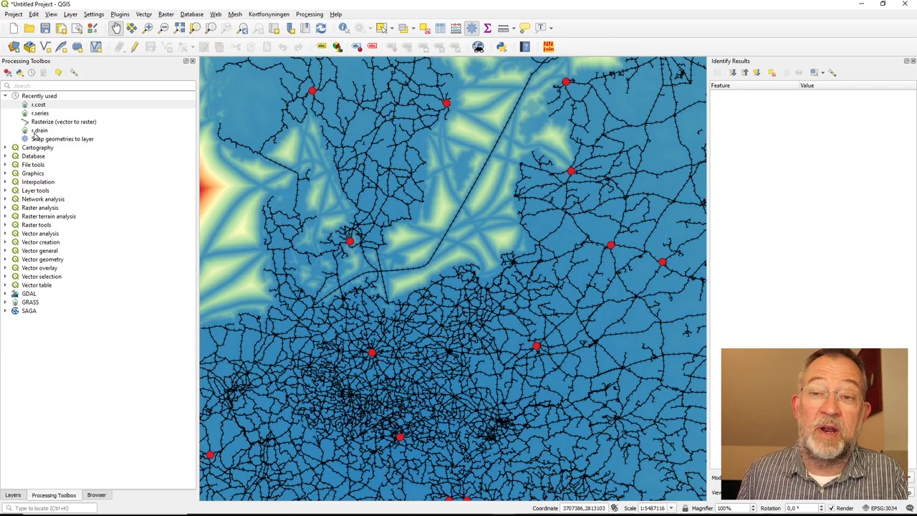
pyautogui.click(34, 133)
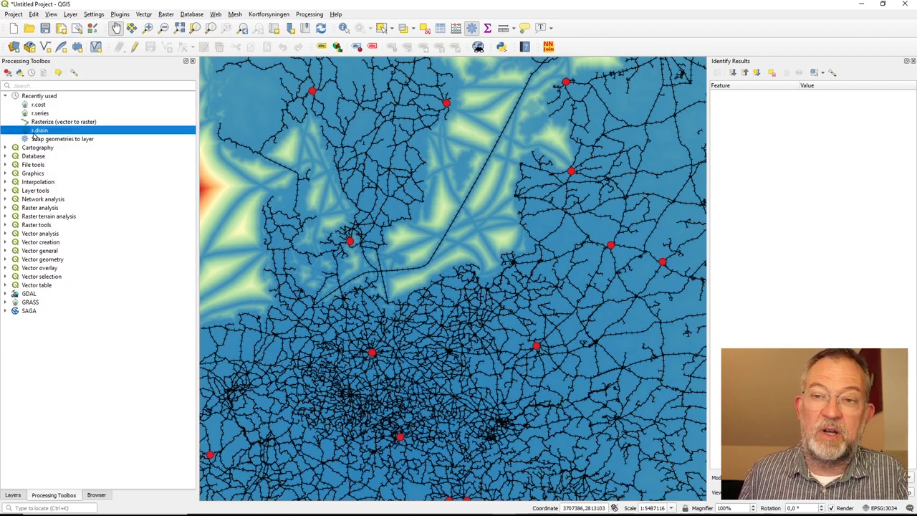
# In r.drain, use Cumulative cost as elevation and Movement directions as direction map, treated as a cost surface
pyautogui.doubleClick(33, 133)
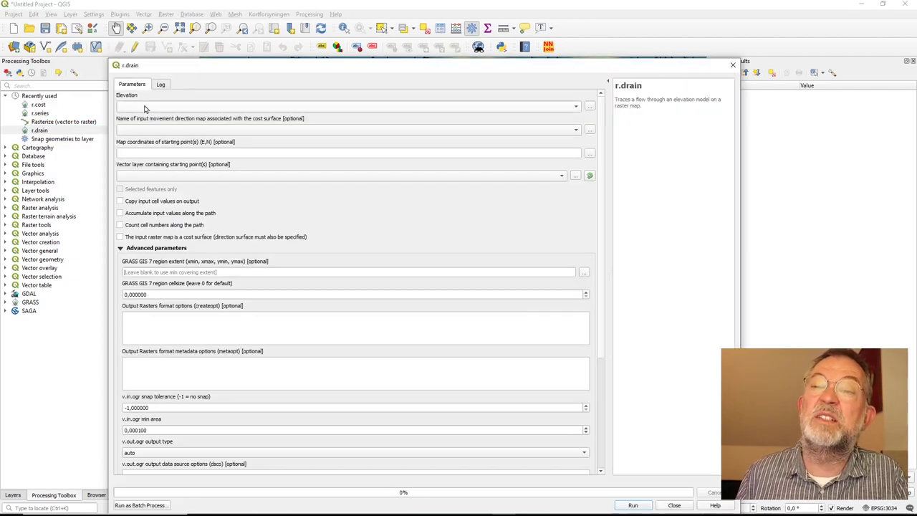
pyautogui.click(146, 106)
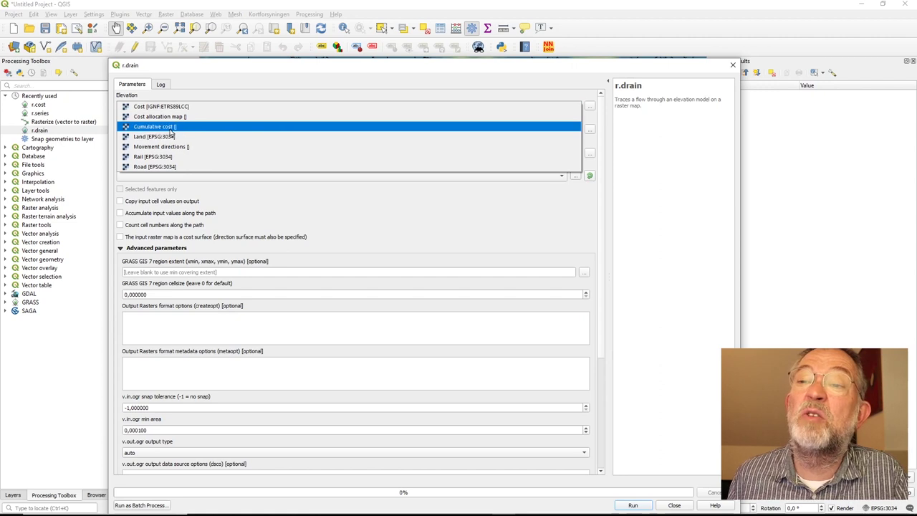
pyautogui.click(162, 128)
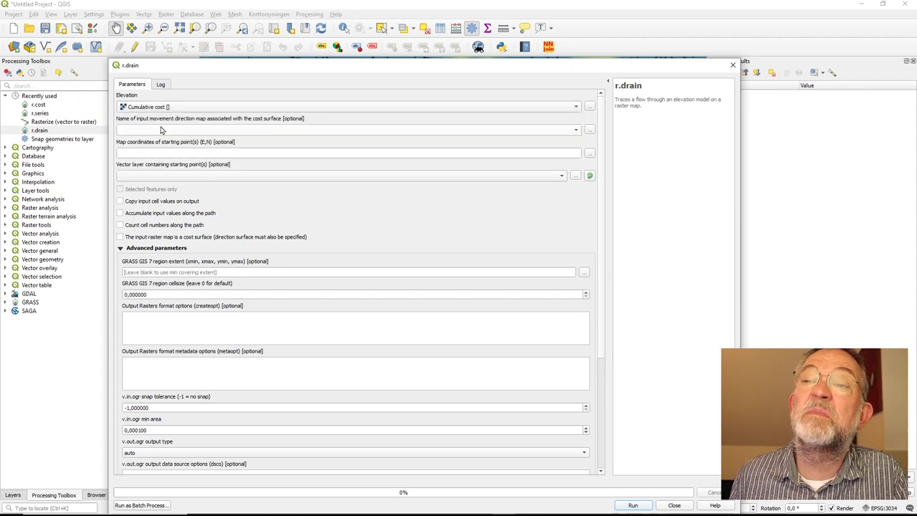
pyautogui.click(141, 132)
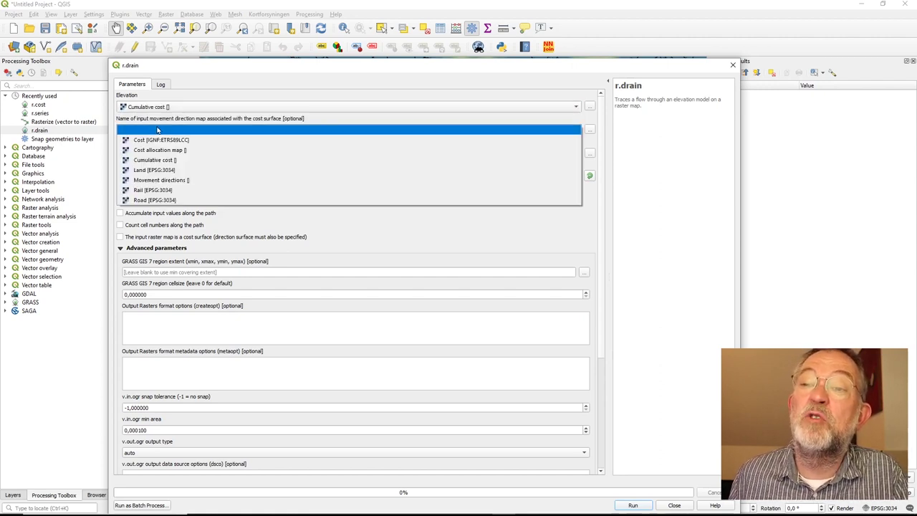
pyautogui.click(179, 181)
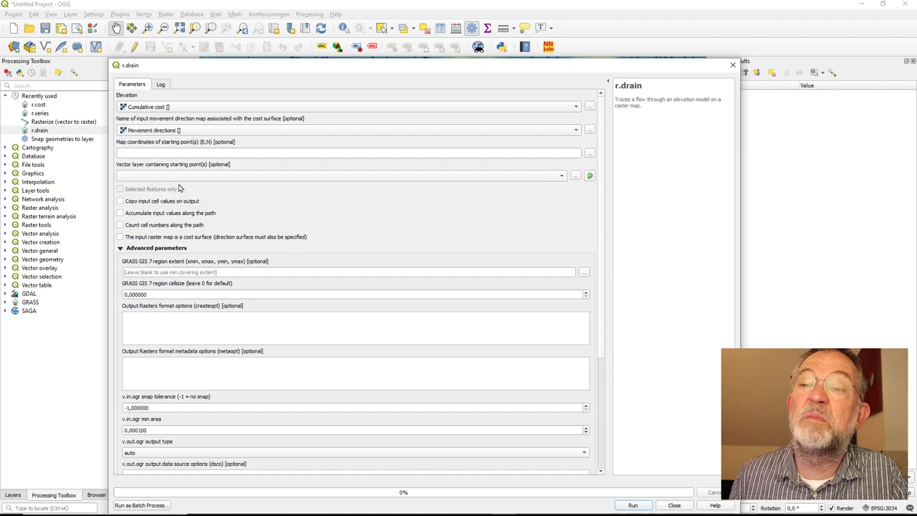
pyautogui.click(120, 237)
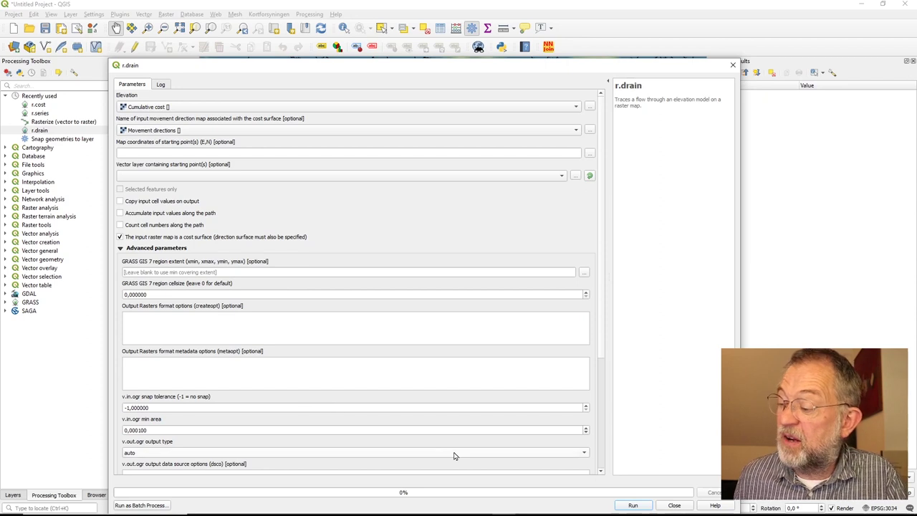
# Set a capital as the path's start point and run the drain calculation
pyautogui.click(633, 506)
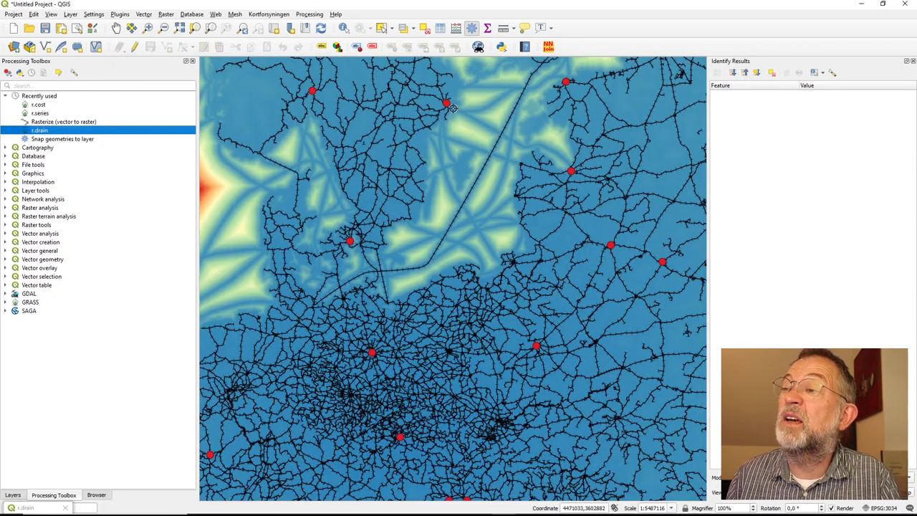
pyautogui.click(446, 103)
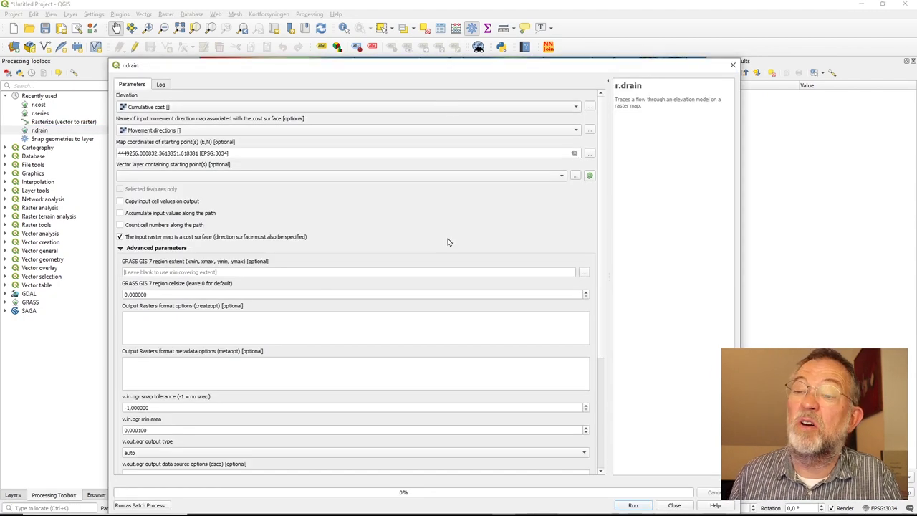
pyautogui.click(633, 506)
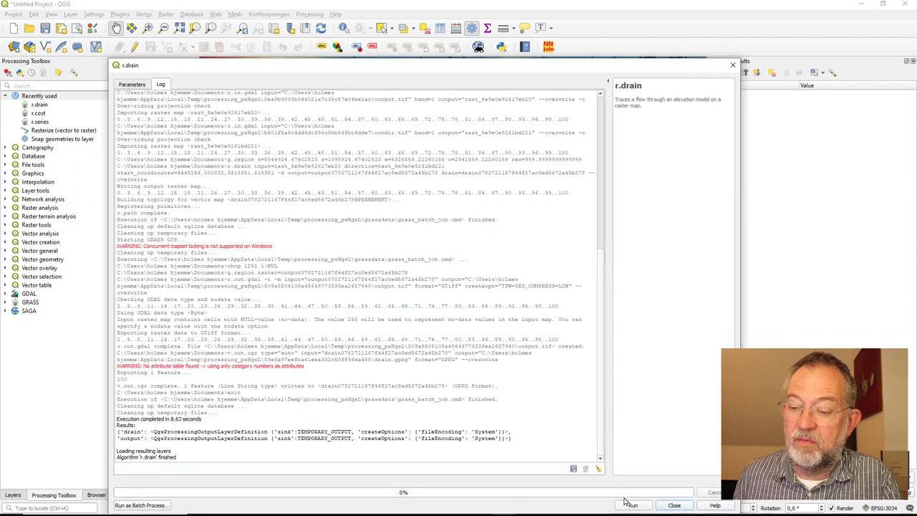
# Move the Drain layer to the top of the Layers list
pyautogui.click(675, 506)
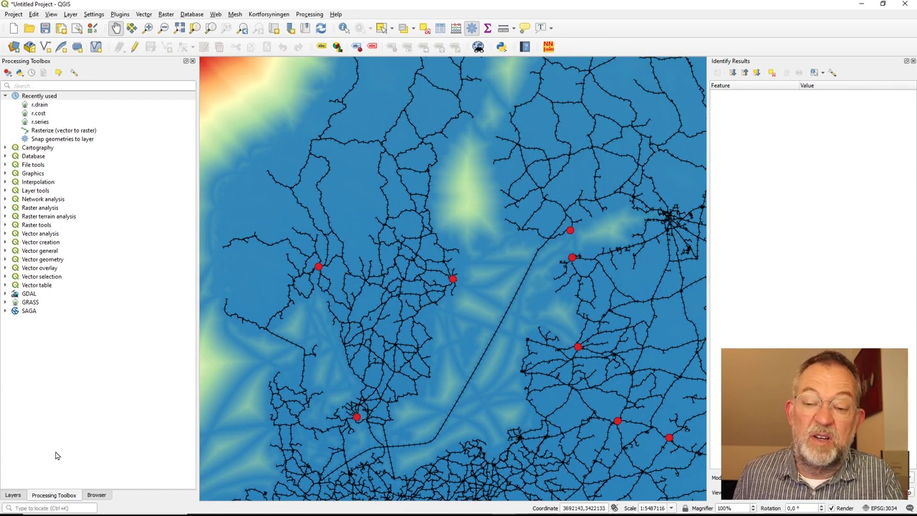
pyautogui.click(13, 495)
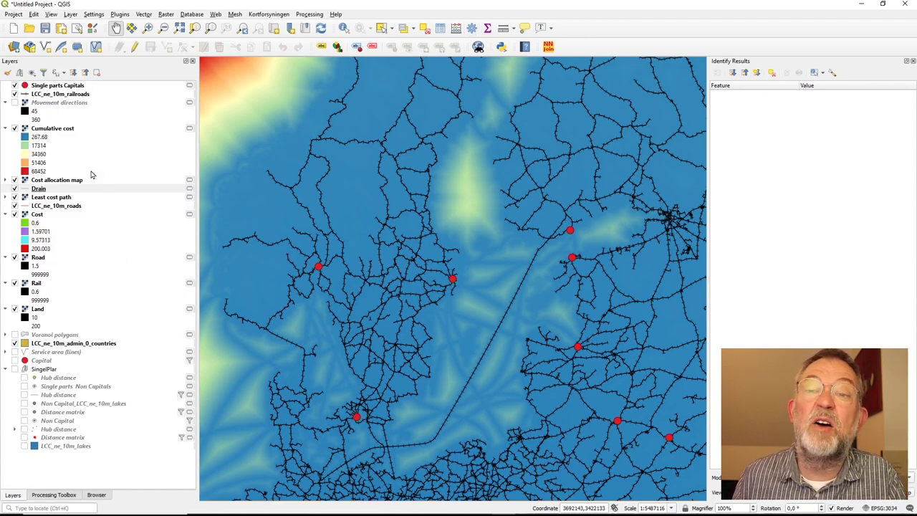
pyautogui.moveTo(35, 190); pyautogui.dragTo(25, 94)
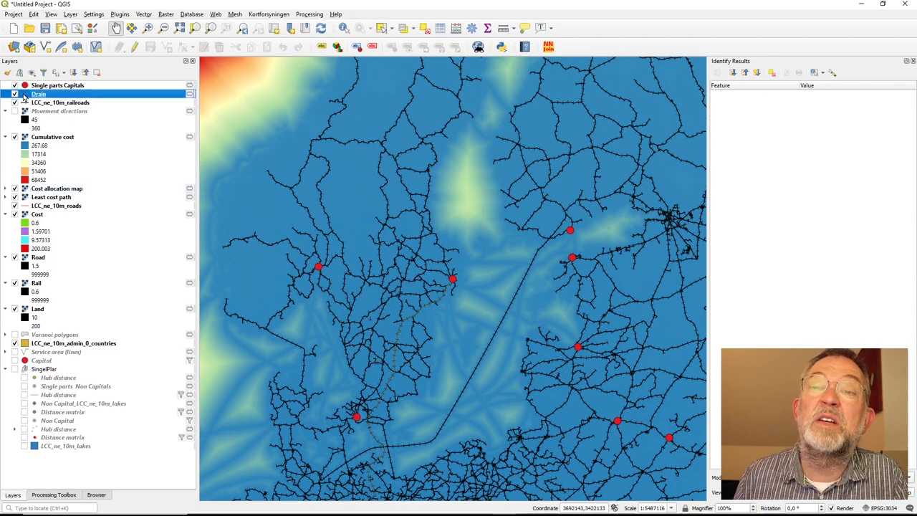
# Style the Drain line red with stroke width 0.86 and view the full path
pyautogui.doubleClick(27, 94)
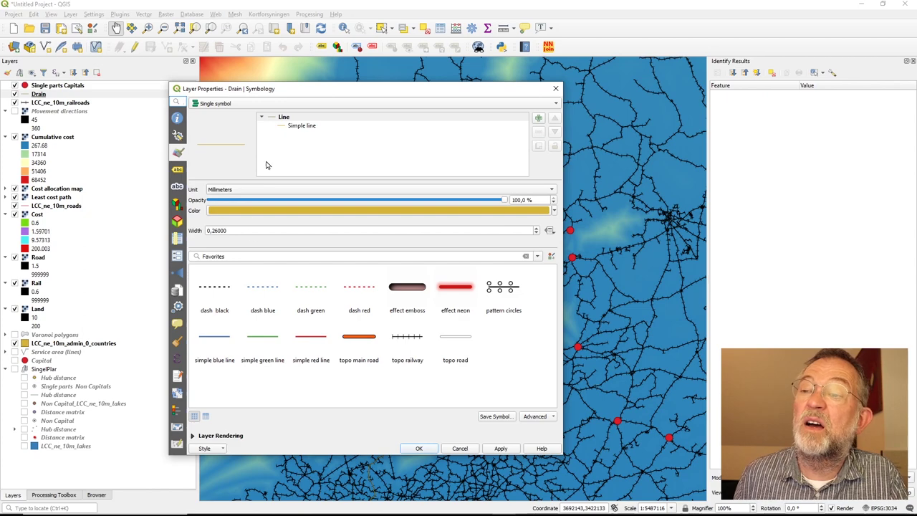
pyautogui.click(280, 127)
pyautogui.click(263, 209)
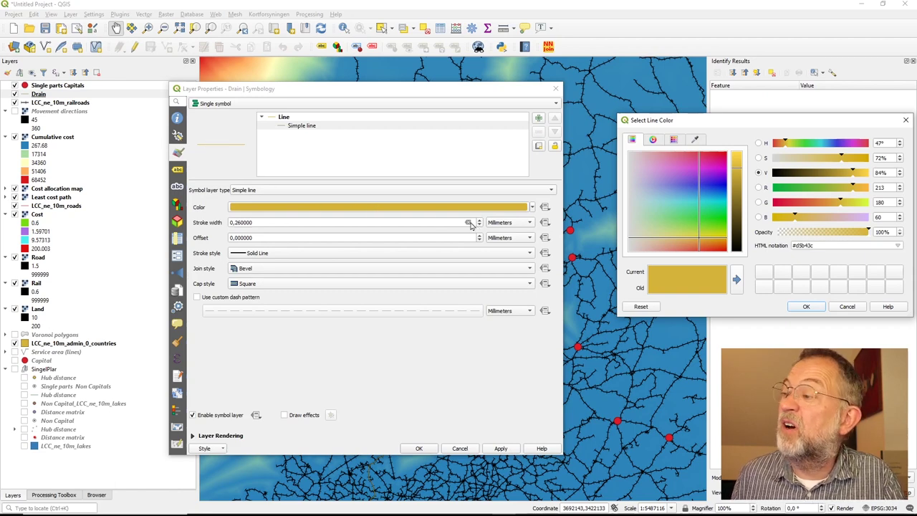
pyautogui.click(718, 159)
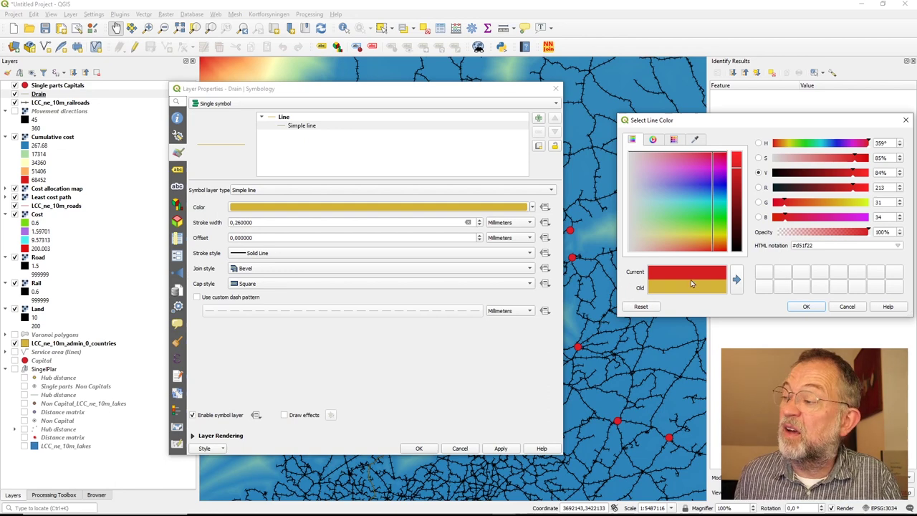
pyautogui.click(804, 305)
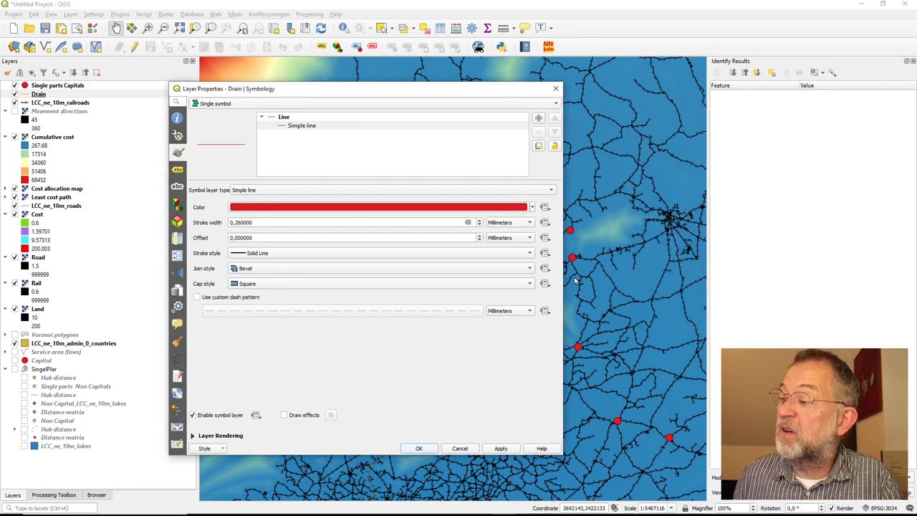
pyautogui.click(479, 220)
pyautogui.click(480, 220)
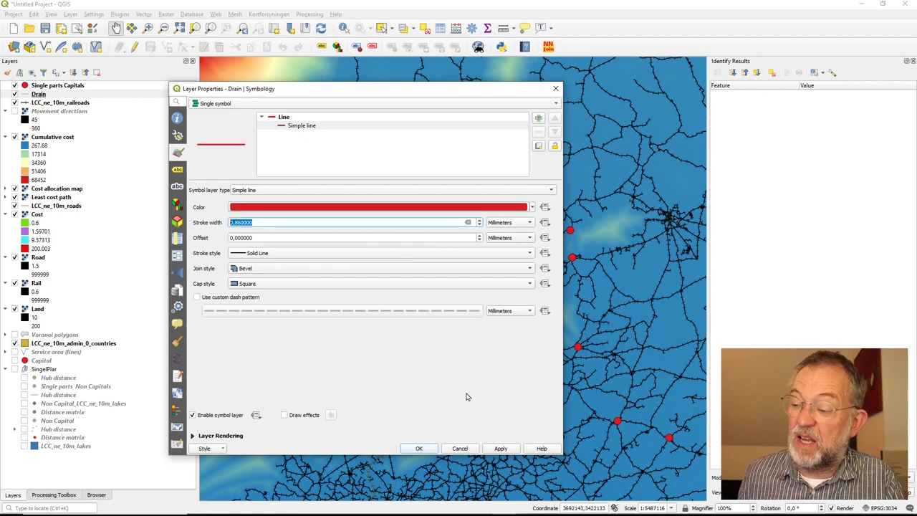
pyautogui.click(419, 448)
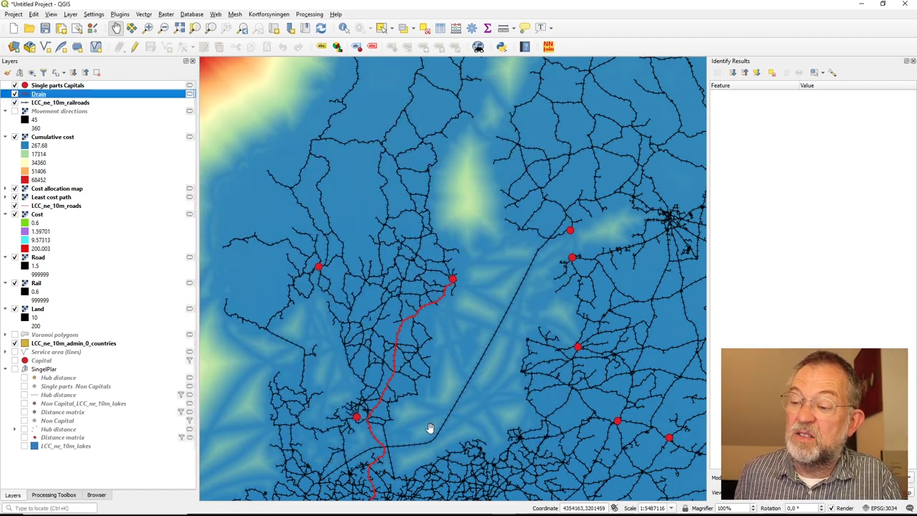
pyautogui.moveTo(412, 450); pyautogui.dragTo(432, 268)
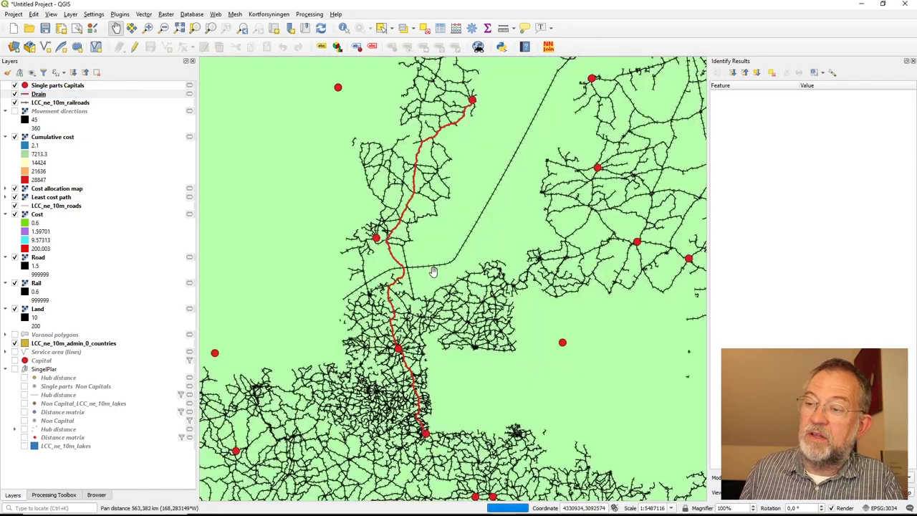